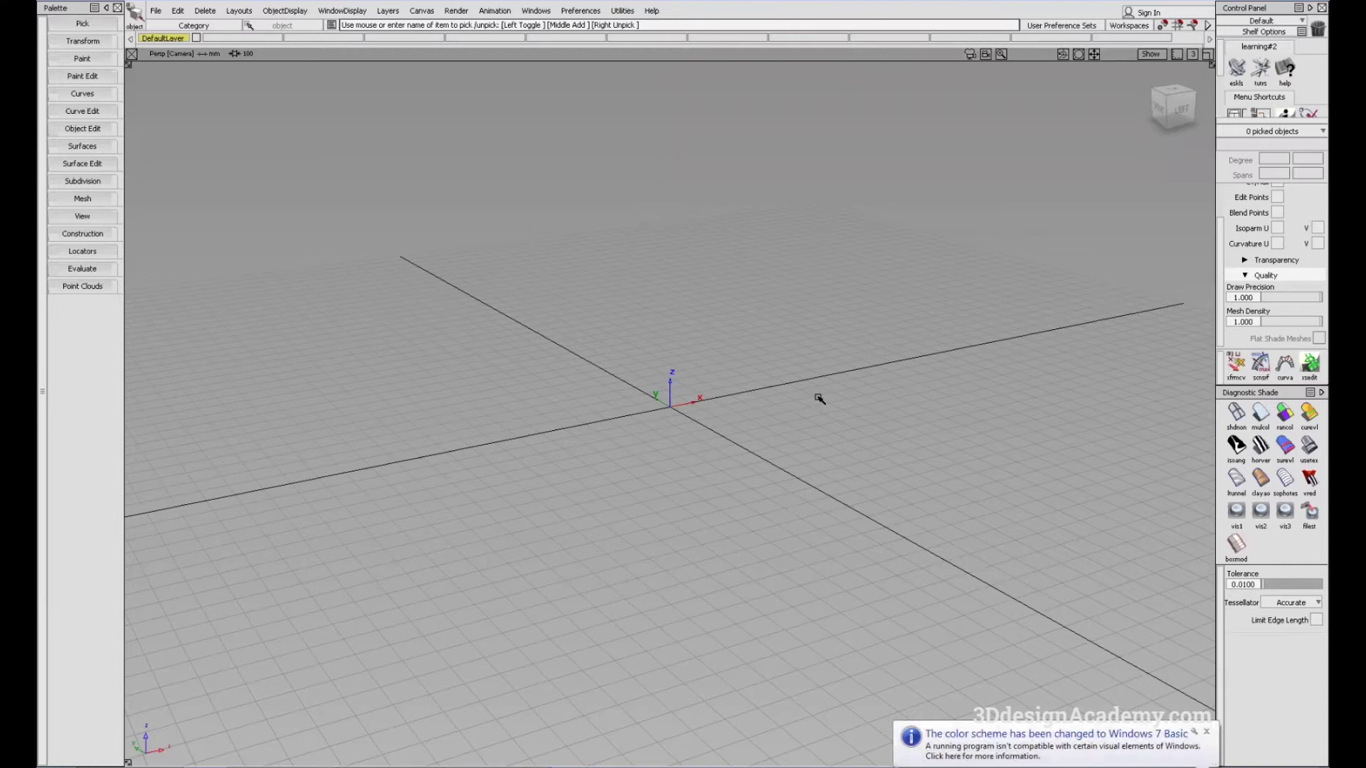
# Create a sphere primitive at the origin, with the perspective view zoomed in on it
pyautogui.click(1207, 732)
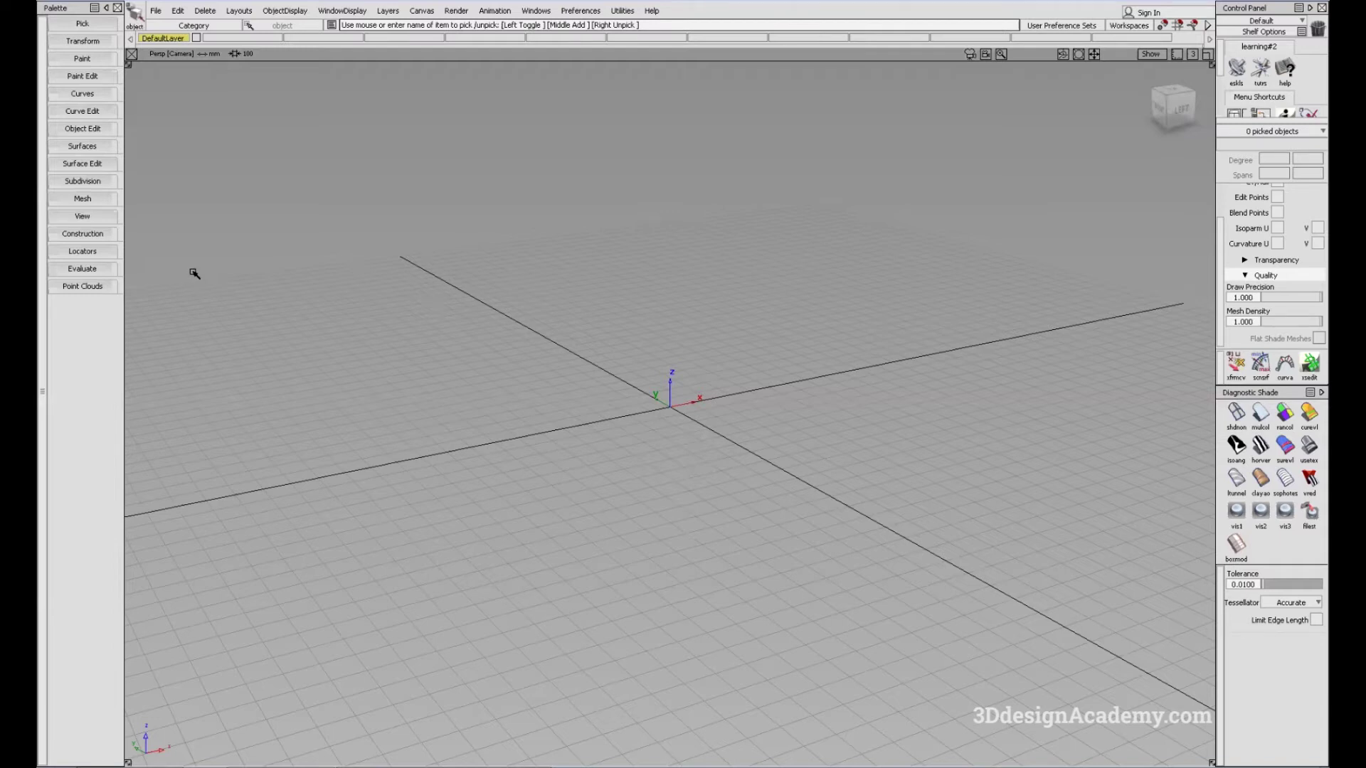
pyautogui.click(88, 150)
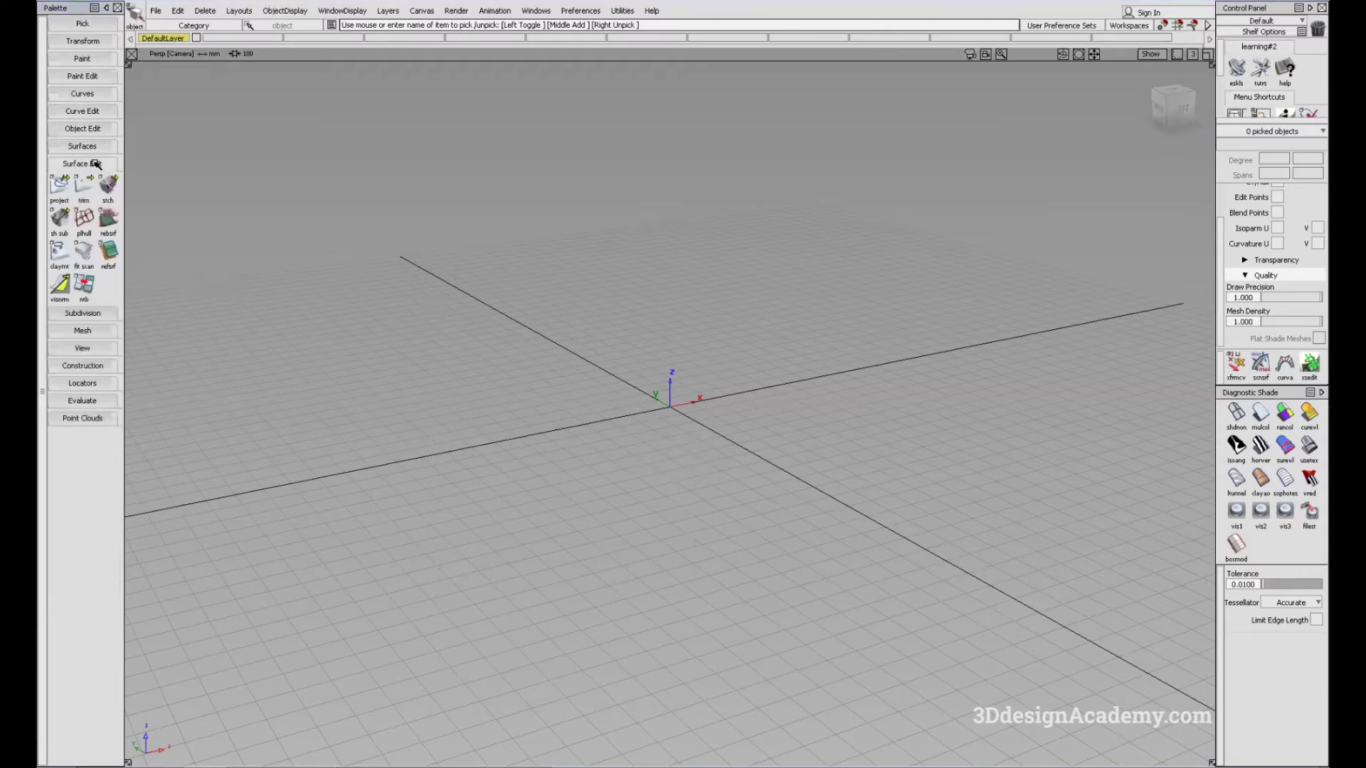
pyautogui.click(84, 145)
pyautogui.click(84, 146)
pyautogui.moveTo(59, 169)
pyautogui.mouseDown()
pyautogui.moveTo(107, 170)
pyautogui.moveTo(84, 170)
pyautogui.mouseUp()
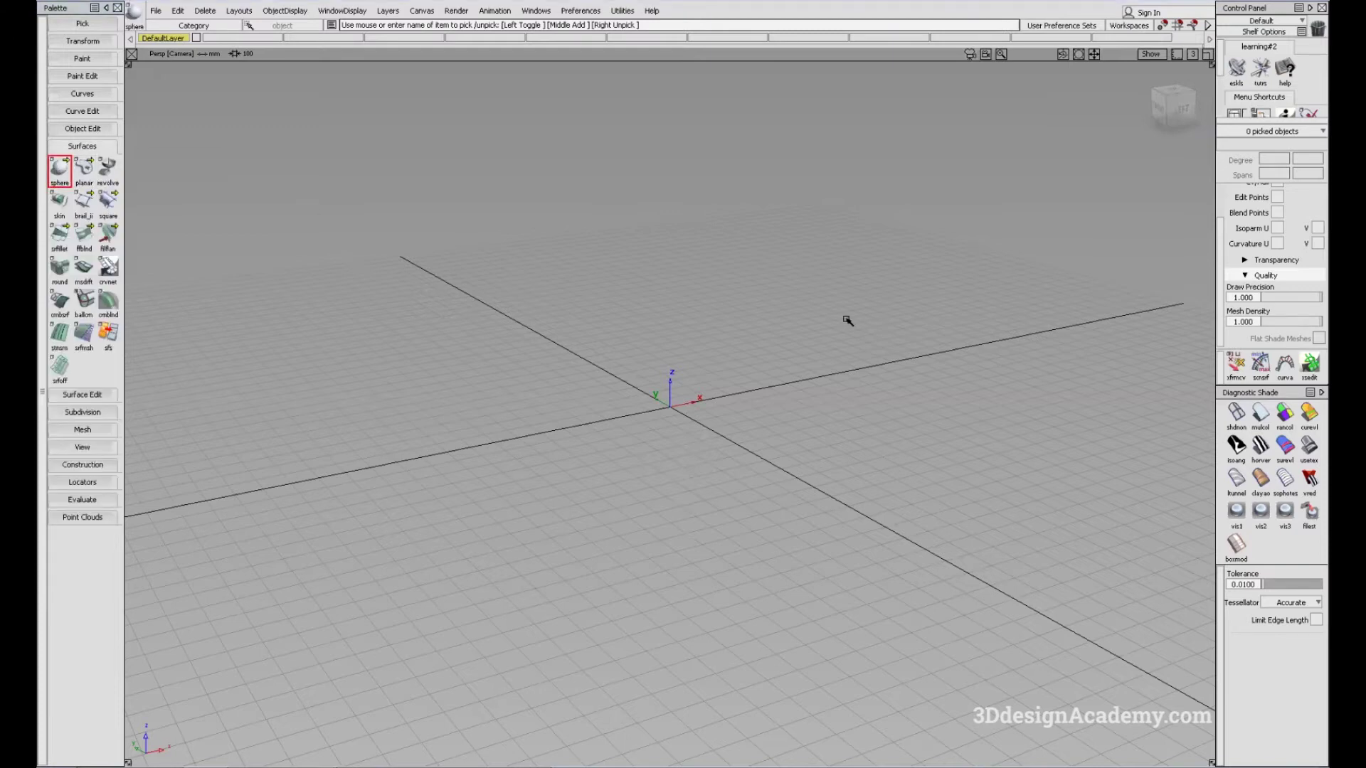
pyautogui.keyDown('ctrl'); pyautogui.keyDown('shift'); pyautogui.moveTo(725, 498); pyautogui.dragTo(663, 335); pyautogui.keyUp('shift'); pyautogui.keyUp('ctrl')
pyautogui.keyDown('alt'); pyautogui.keyDown('shift'); pyautogui.moveTo(675, 405); pyautogui.dragTo(854, 370, button='right'); pyautogui.keyUp('shift'); pyautogui.keyUp('alt')
pyautogui.keyDown('alt'); pyautogui.keyDown('shift'); pyautogui.moveTo(854, 370); pyautogui.dragTo(832, 384); pyautogui.keyUp('shift'); pyautogui.keyUp('alt')
pyautogui.keyDown('ctrl'); pyautogui.keyDown('shift'); pyautogui.moveTo(838, 491); pyautogui.dragTo(811, 373); pyautogui.keyUp('shift'); pyautogui.keyUp('ctrl')
# Apply the multi-color diagnostic shading to the sphere and leave the sphere unpicked
pyautogui.click(1260, 416)
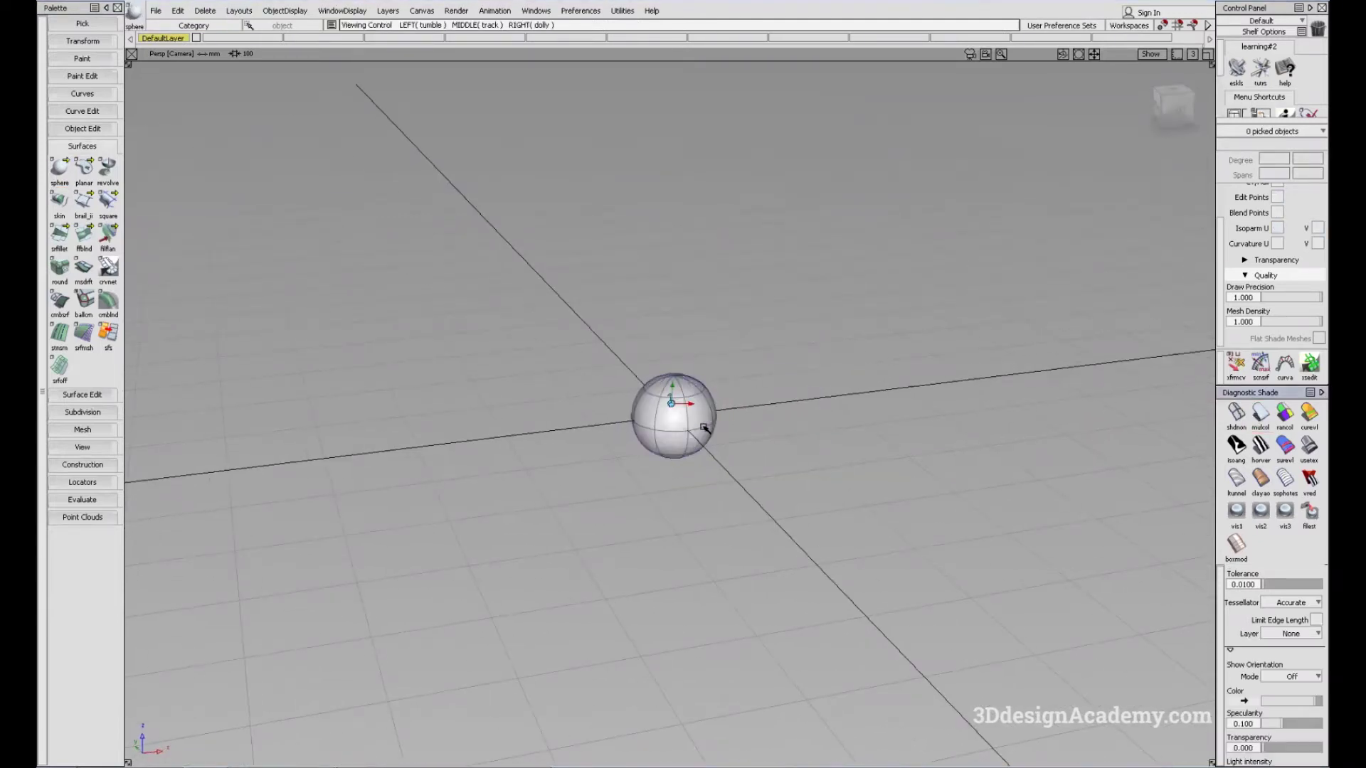
pyautogui.keyDown('alt'); pyautogui.keyDown('shift'); pyautogui.moveTo(703, 425); pyautogui.dragTo(673, 454, button='right'); pyautogui.keyUp('shift'); pyautogui.keyUp('alt')
pyautogui.moveTo(674, 455)
pyautogui.keyDown('alt'); pyautogui.keyDown('shift'); pyautogui.mouseDown()
pyautogui.moveTo(811, 371)
pyautogui.moveTo(695, 412)
pyautogui.moveTo(536, 402)
pyautogui.mouseUp(); pyautogui.keyUp('shift'); pyautogui.keyUp('alt')
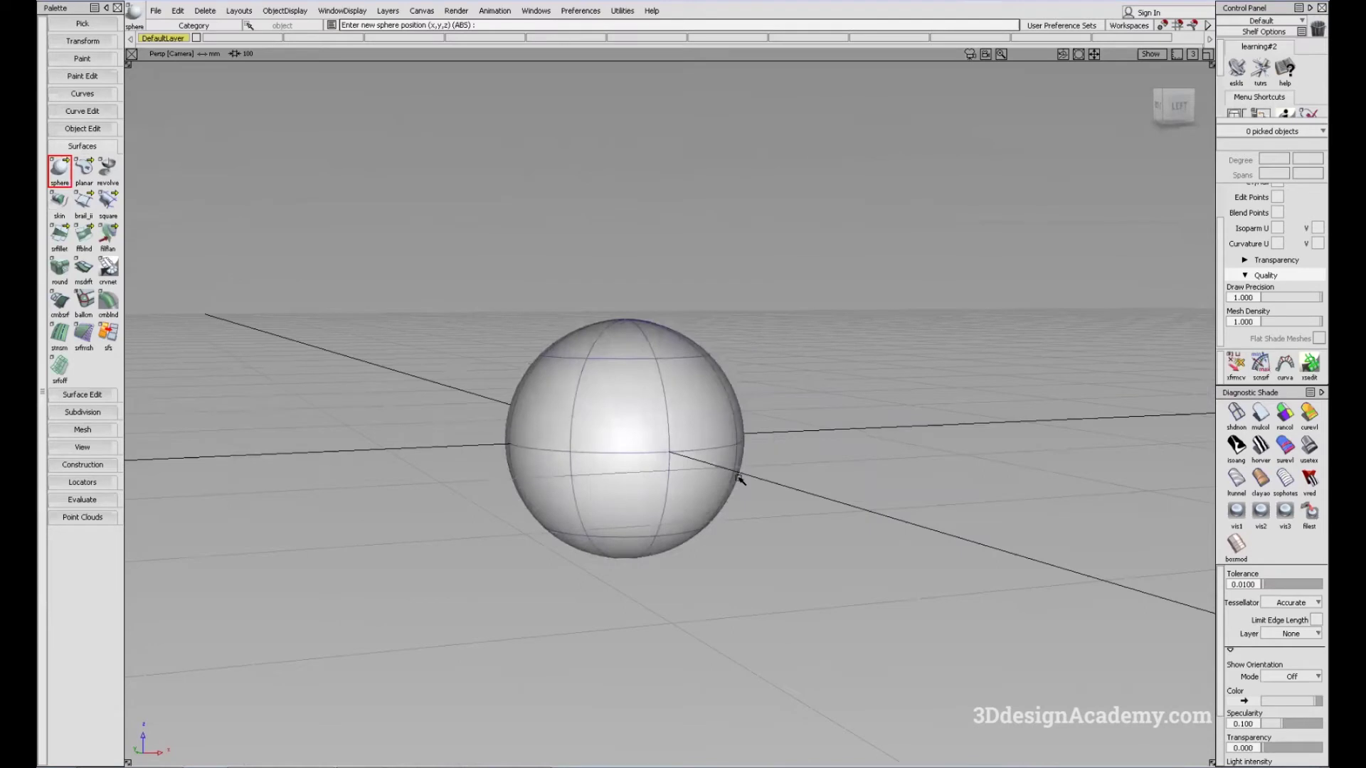
pyautogui.keyDown('alt'); pyautogui.keyDown('shift'); pyautogui.moveTo(732, 451); pyautogui.dragTo(566, 442); pyautogui.keyUp('shift'); pyautogui.keyUp('alt')
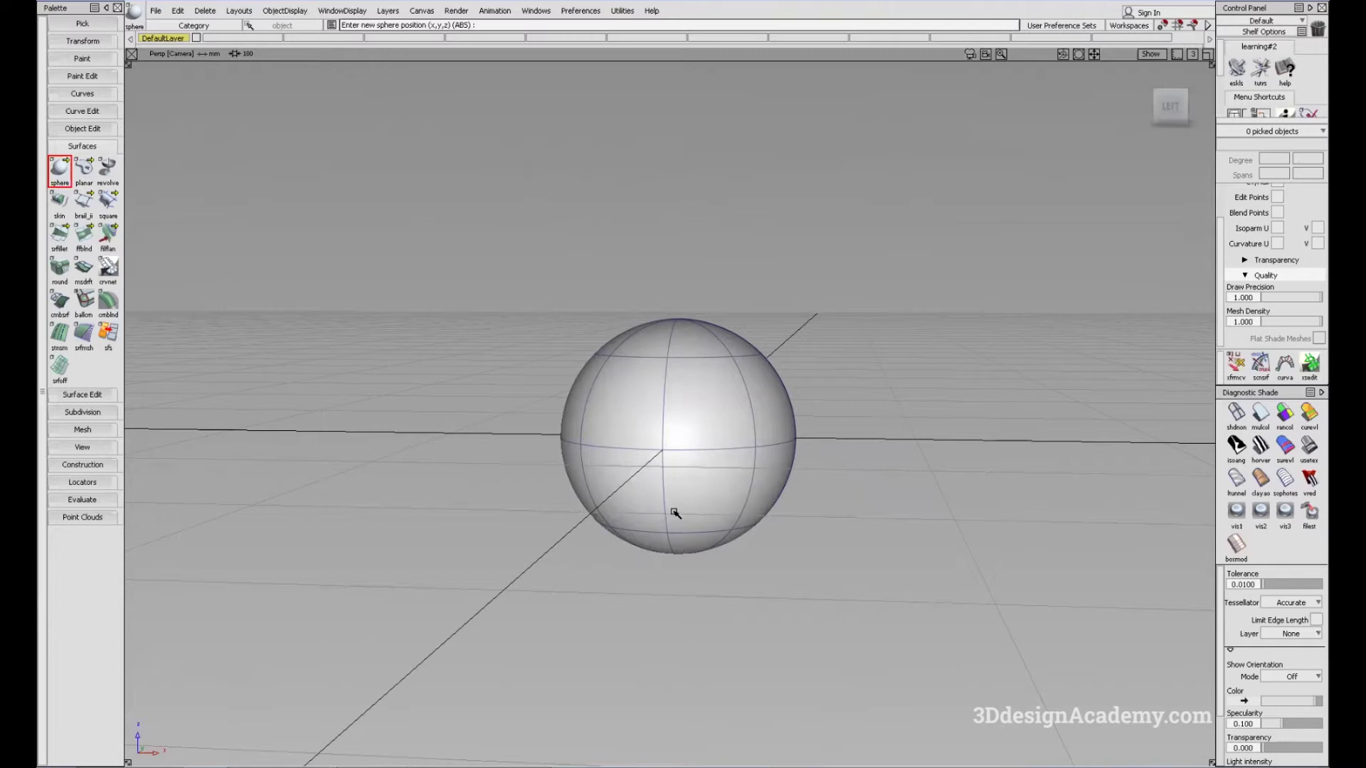
pyautogui.moveTo(707, 482)
pyautogui.keyDown('alt'); pyautogui.keyDown('shift'); pyautogui.mouseDown()
pyautogui.moveTo(799, 472)
pyautogui.moveTo(680, 488)
pyautogui.mouseUp(); pyautogui.keyUp('shift'); pyautogui.keyUp('alt')
pyautogui.keyDown('ctrl'); pyautogui.keyDown('shift'); pyautogui.moveTo(678, 544); pyautogui.dragTo(596, 395); pyautogui.keyUp('shift'); pyautogui.keyUp('ctrl')
# Expand the surface editing tools and switch to the left orthographic view framed on the sphere
pyautogui.click(107, 396)
pyautogui.click(62, 416)
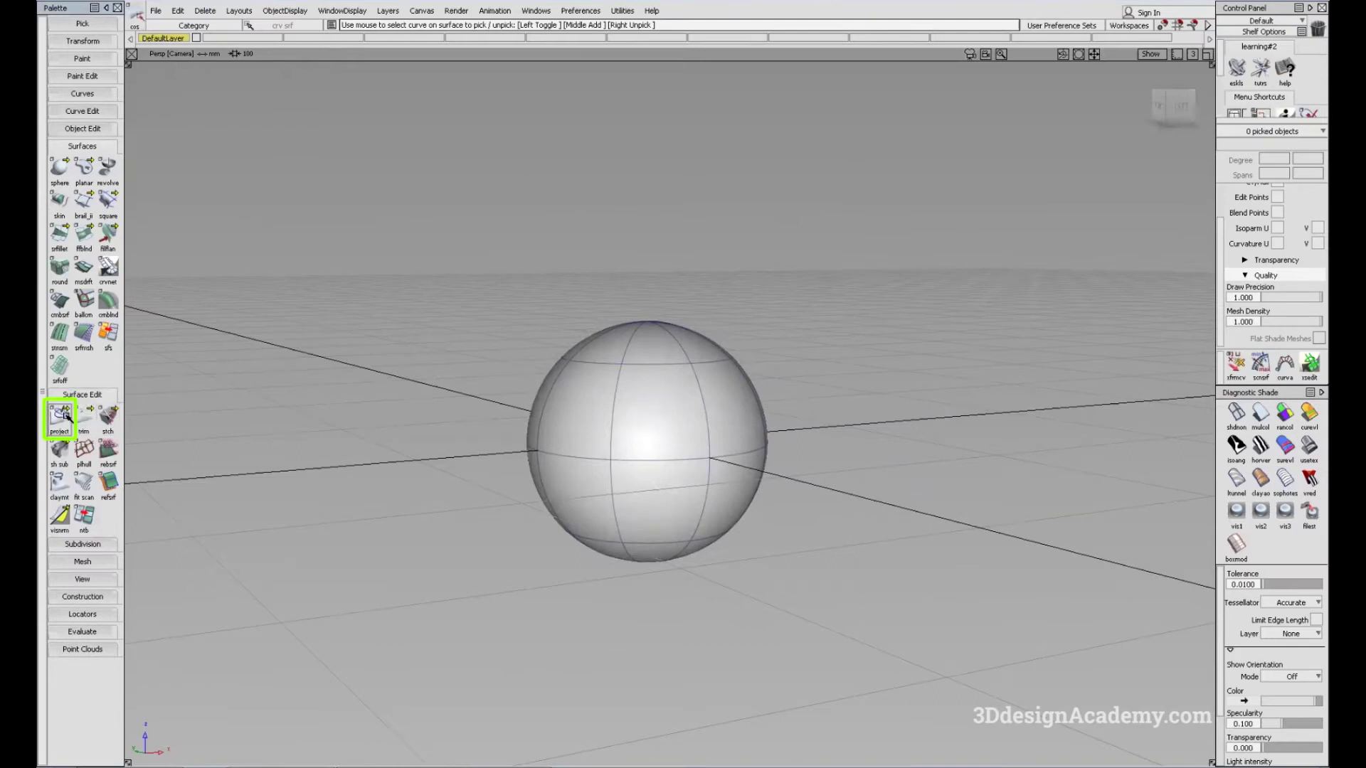
pyautogui.moveTo(839, 556)
pyautogui.keyDown('alt'); pyautogui.keyDown('shift'); pyautogui.mouseDown()
pyautogui.moveTo(790, 560)
pyautogui.moveTo(830, 546)
pyautogui.mouseUp(); pyautogui.keyUp('shift'); pyautogui.keyUp('alt')
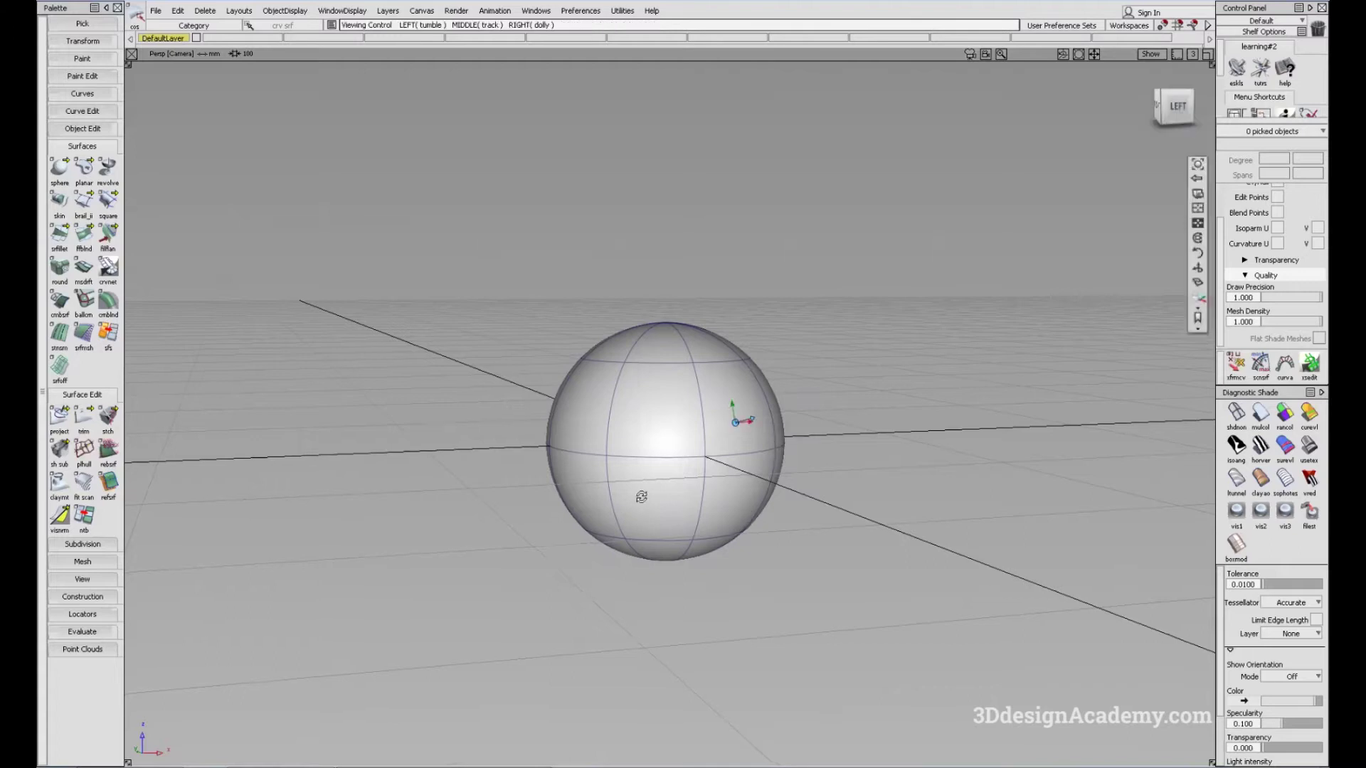
pyautogui.keyDown('alt'); pyautogui.keyDown('shift'); pyautogui.moveTo(640, 496); pyautogui.dragTo(677, 517); pyautogui.keyUp('shift'); pyautogui.keyUp('alt')
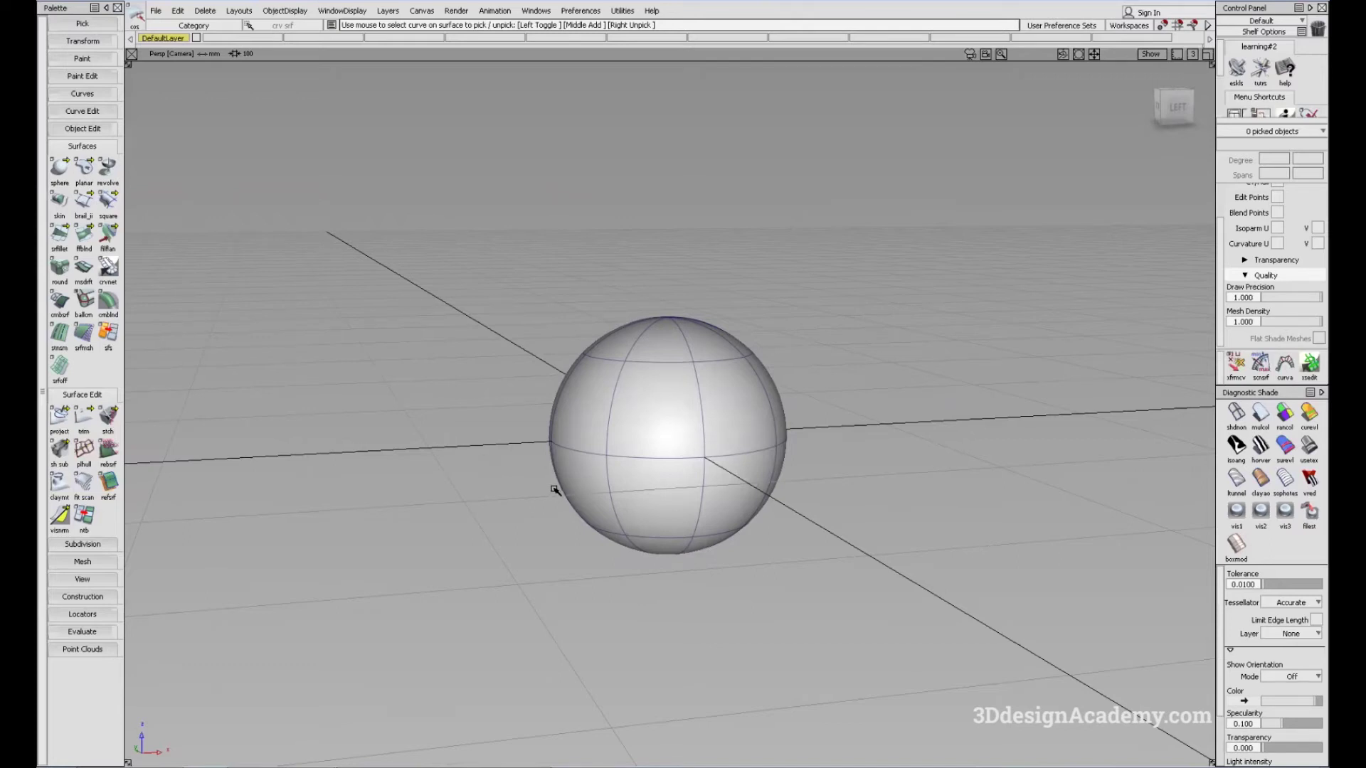
pyautogui.press('F6')
pyautogui.keyDown('alt'); pyautogui.keyDown('shift'); pyautogui.moveTo(681, 412); pyautogui.dragTo(747, 394, button='right'); pyautogui.keyUp('shift'); pyautogui.keyUp('alt')
pyautogui.keyDown('alt'); pyautogui.keyDown('shift'); pyautogui.moveTo(639, 375); pyautogui.dragTo(713, 397, button='middle'); pyautogui.keyUp('shift'); pyautogui.keyUp('alt')
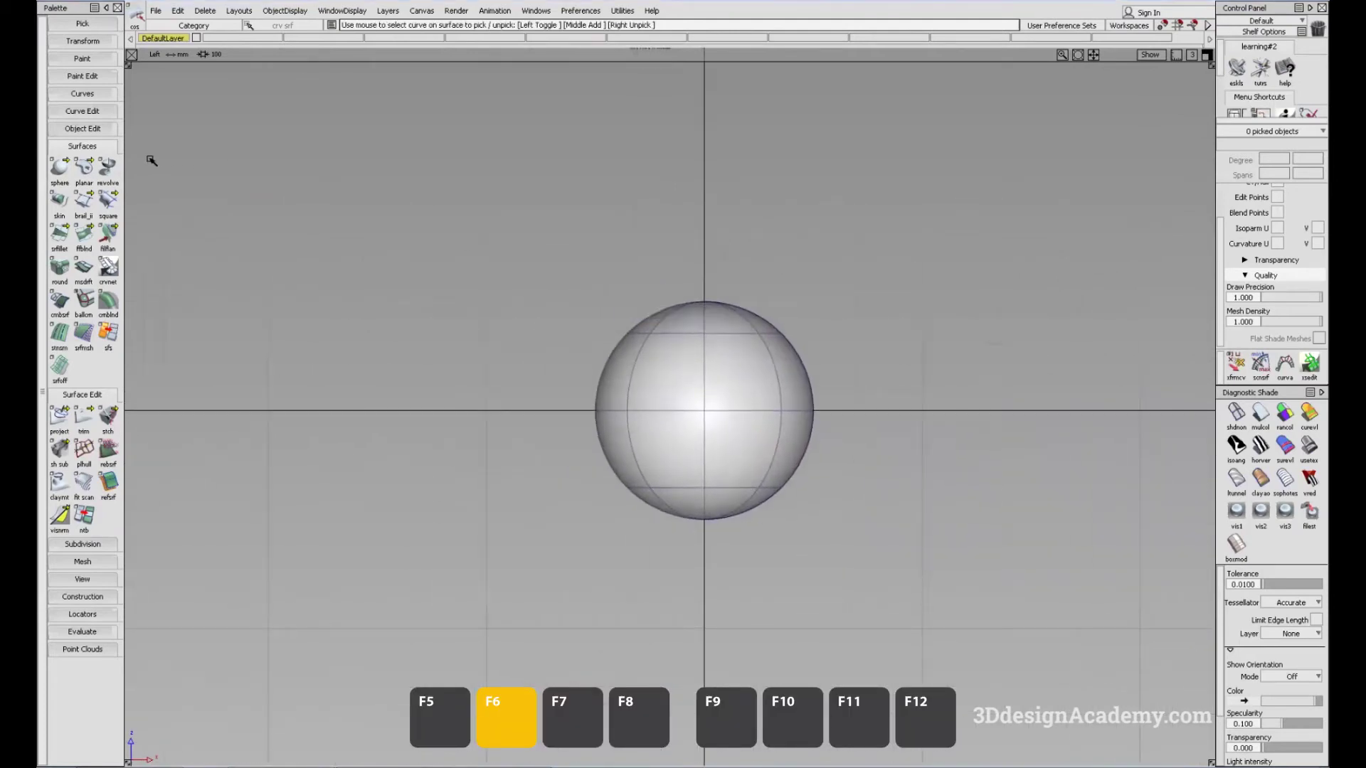
# Draw a straight edit point curve horizontally through the sphere's centre, snapped to the grid intersections on either side of it
pyautogui.click(91, 94)
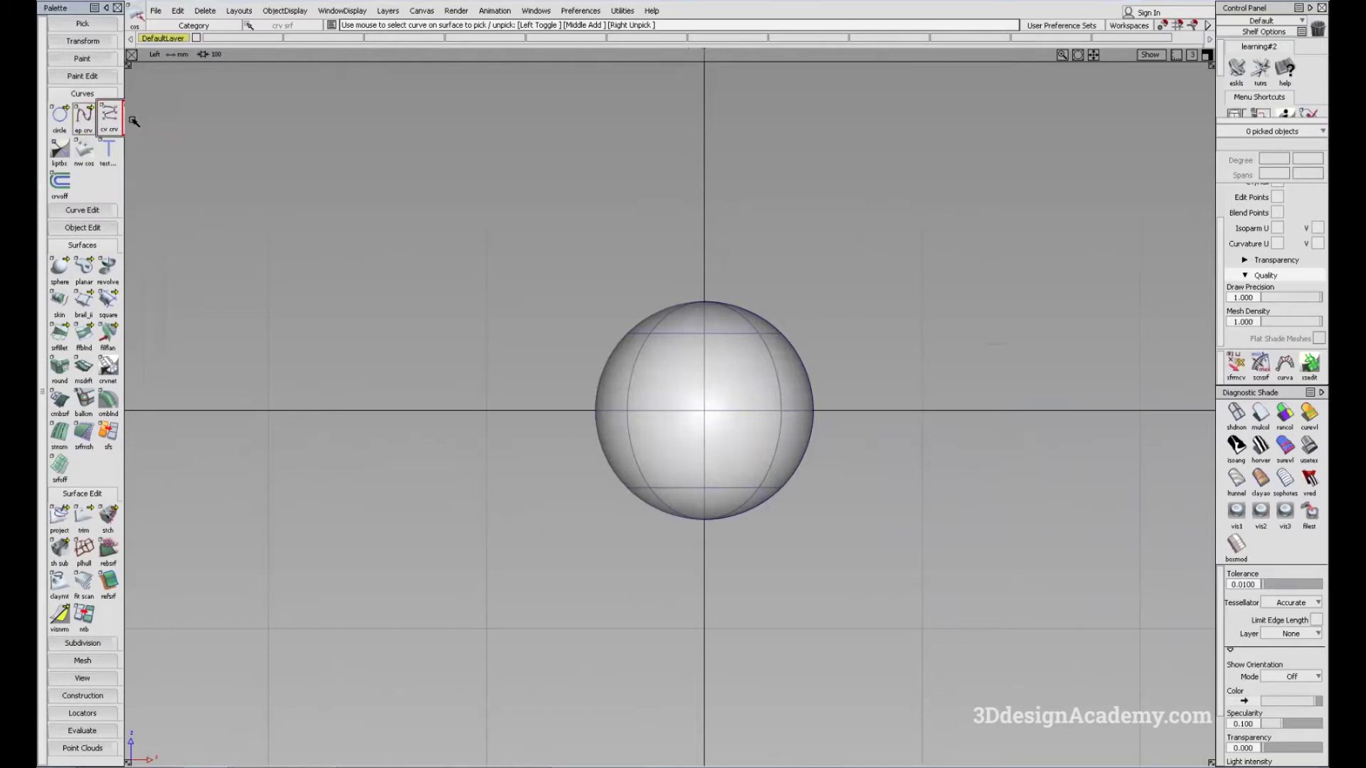
pyautogui.click(83, 118)
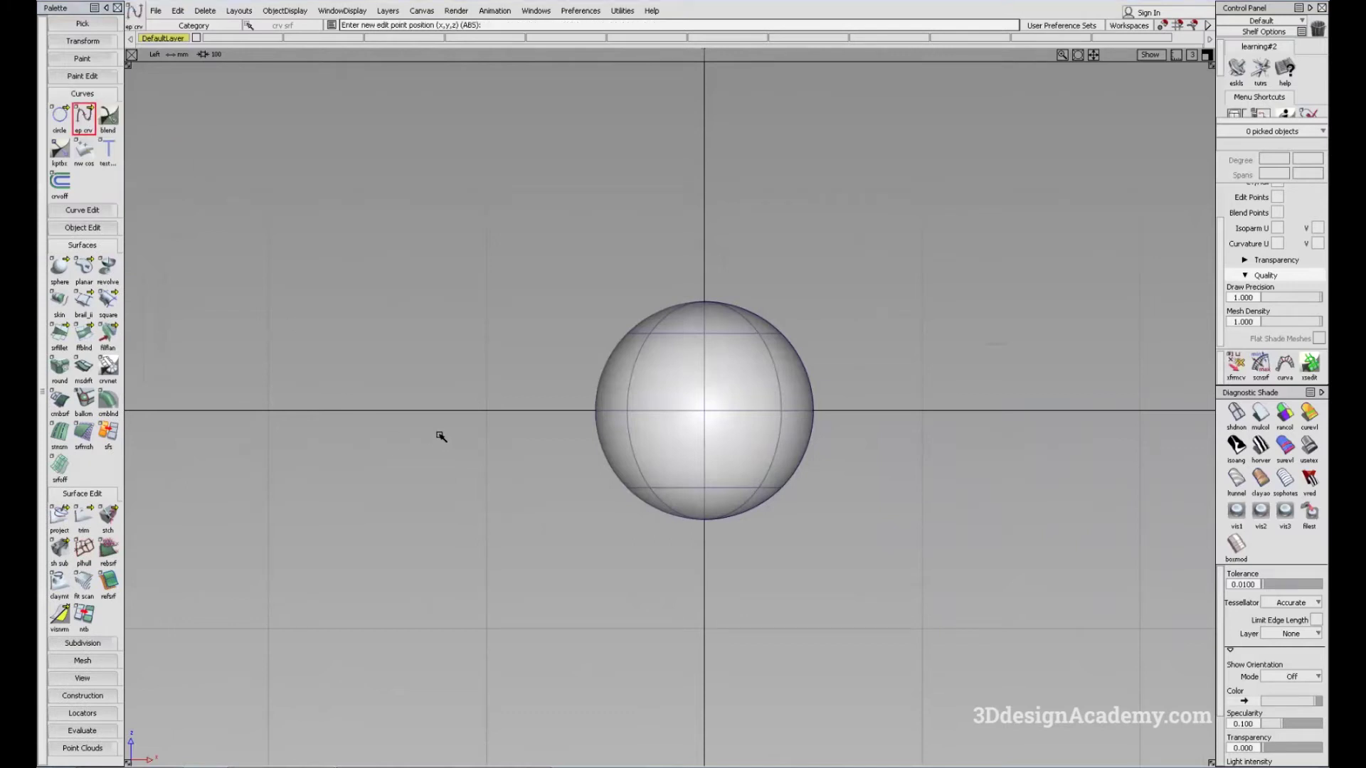
pyautogui.keyDown('alt'); pyautogui.click(487, 410); pyautogui.keyUp('alt')
pyautogui.keyDown('alt'); pyautogui.click(923, 410); pyautogui.keyUp('alt')
pyautogui.press('space')
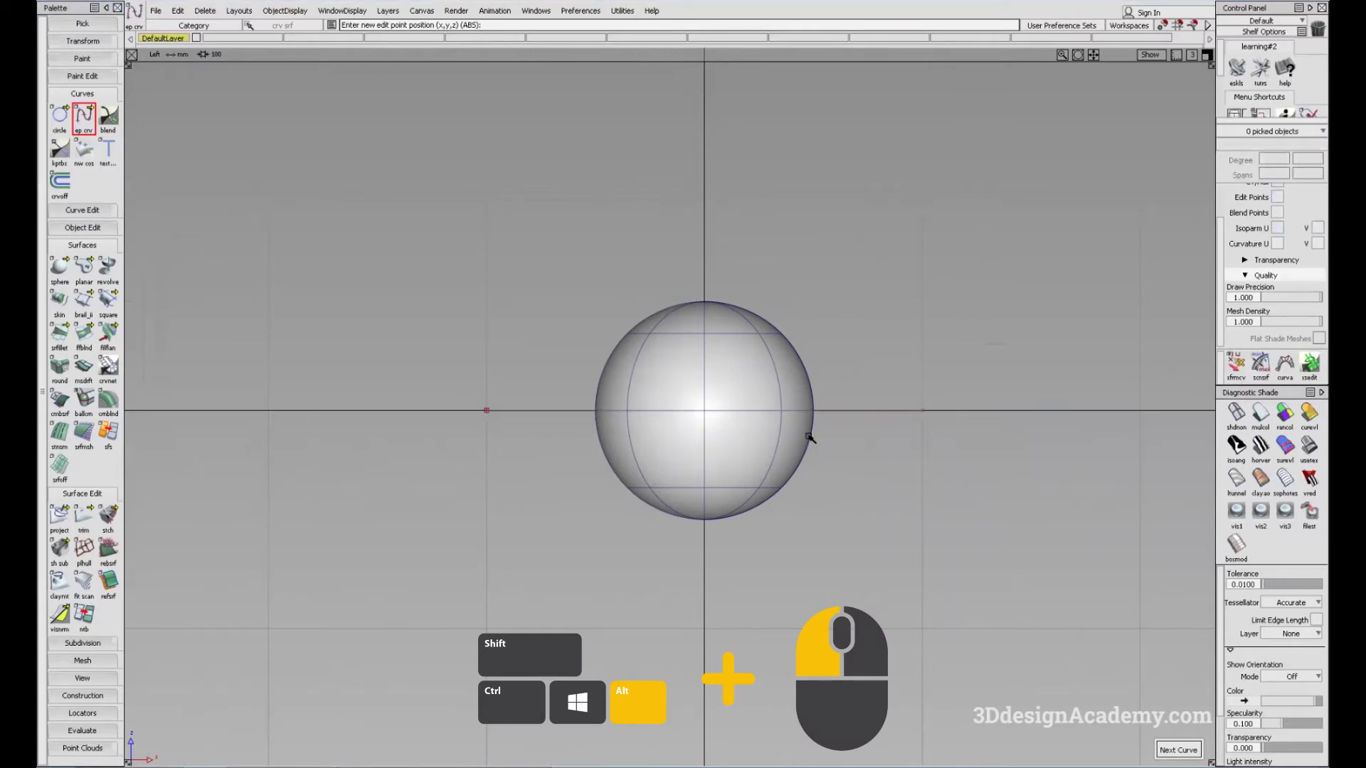
pyautogui.keyDown('alt'); pyautogui.keyDown('shift'); pyautogui.moveTo(774, 497); pyautogui.dragTo(778, 501, button='middle'); pyautogui.keyUp('shift'); pyautogui.keyUp('alt')
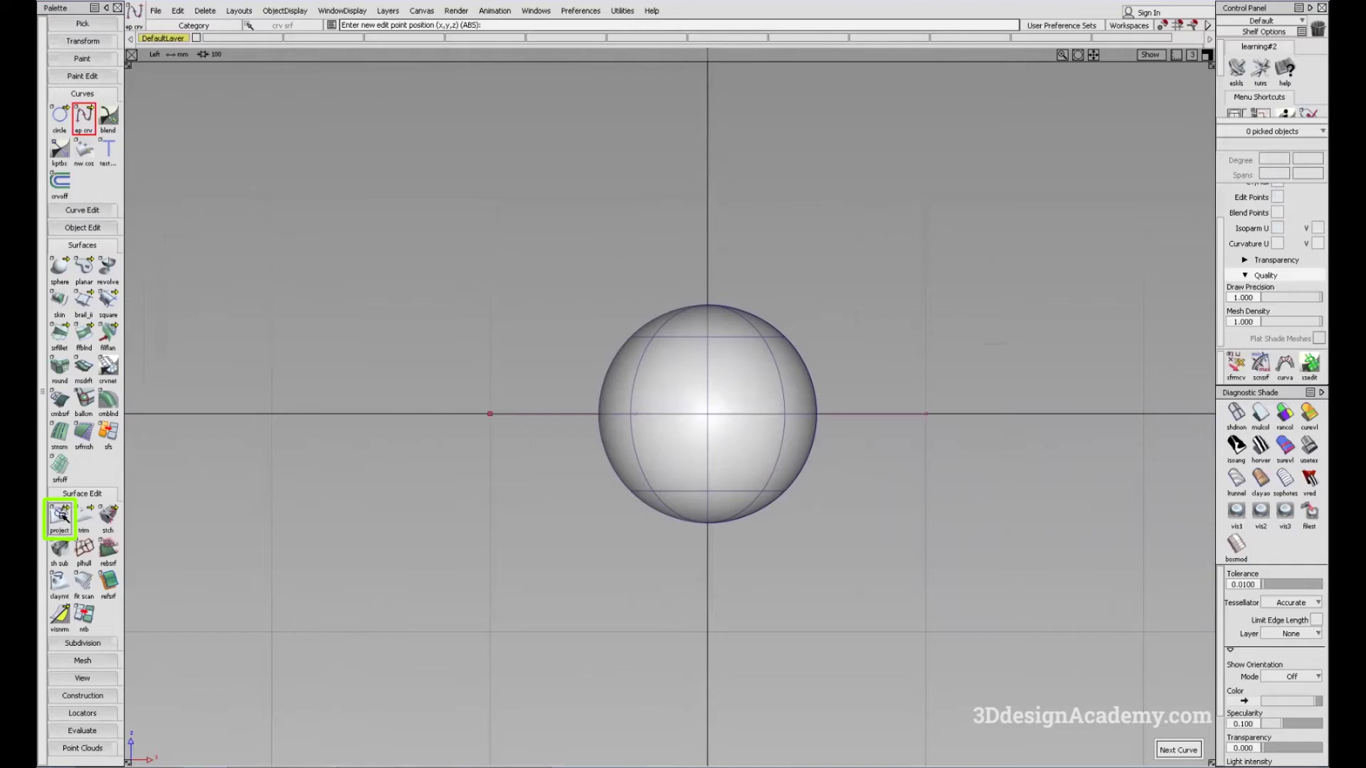
# Project the horizontal line onto the sphere as curves on surface, using the Normal vector option
pyautogui.doubleClick(61, 517)
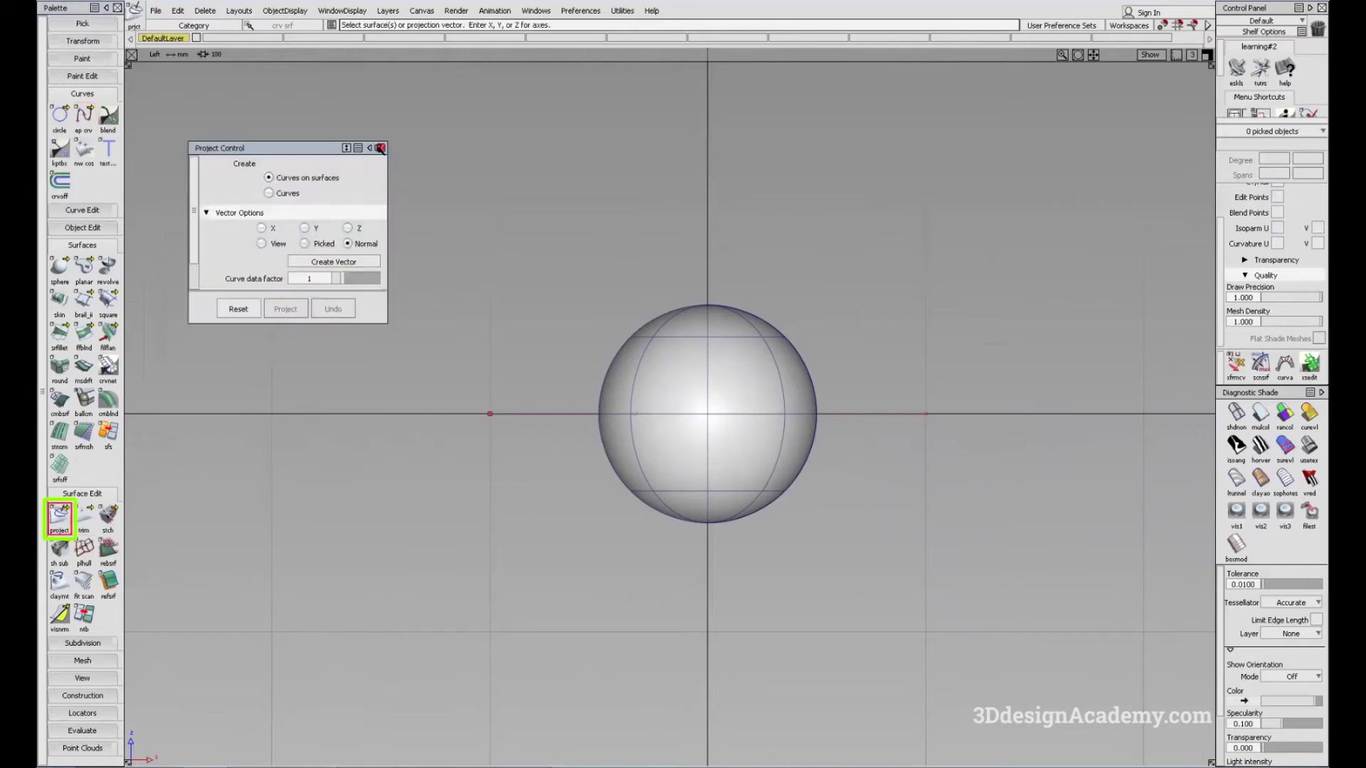
pyautogui.click(379, 149)
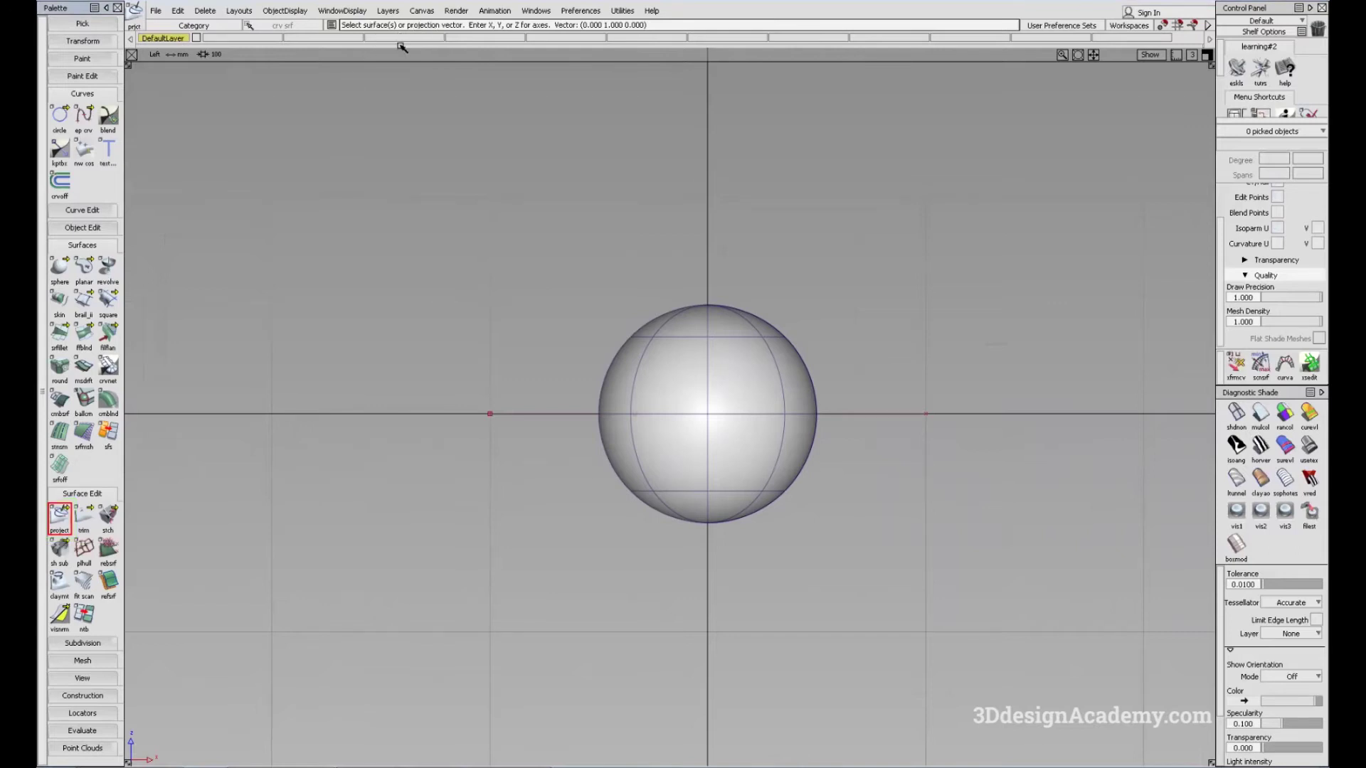
pyautogui.click(681, 351)
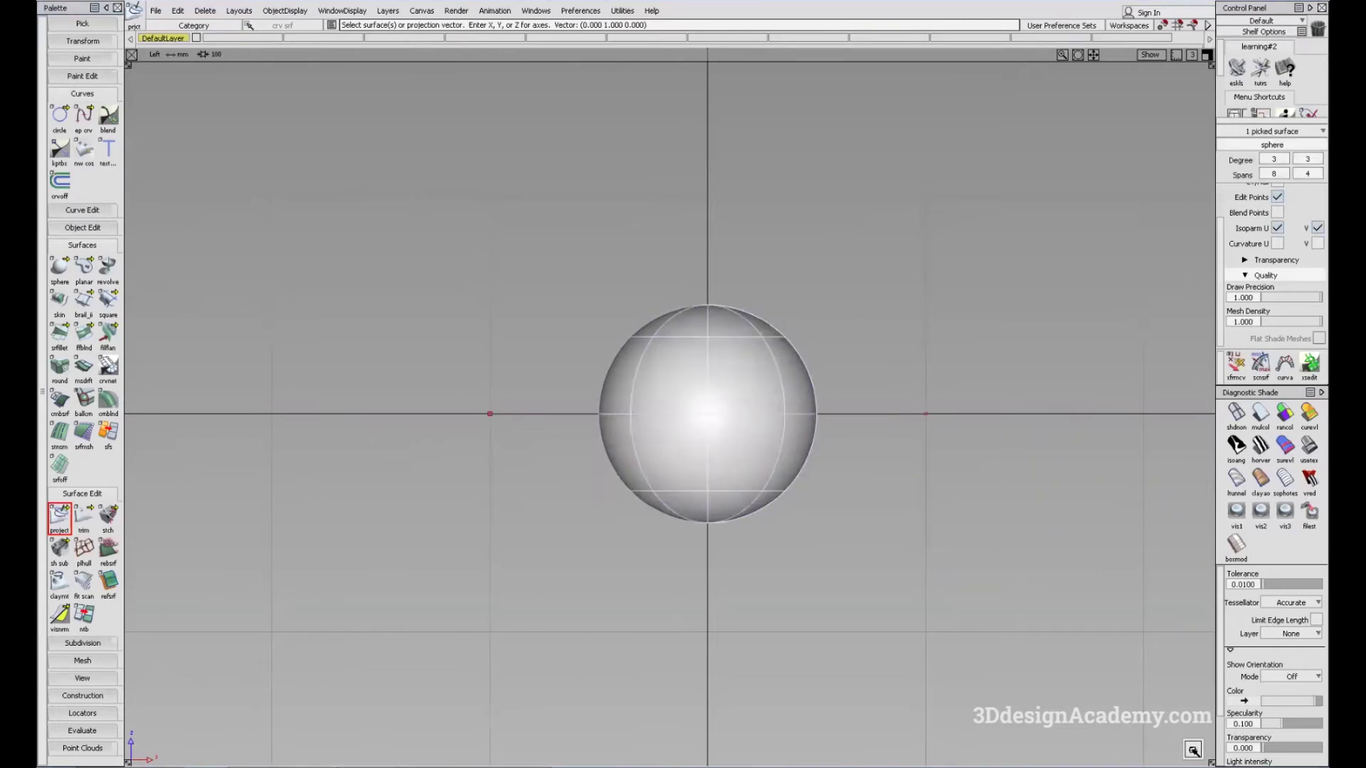
pyautogui.click(1193, 750)
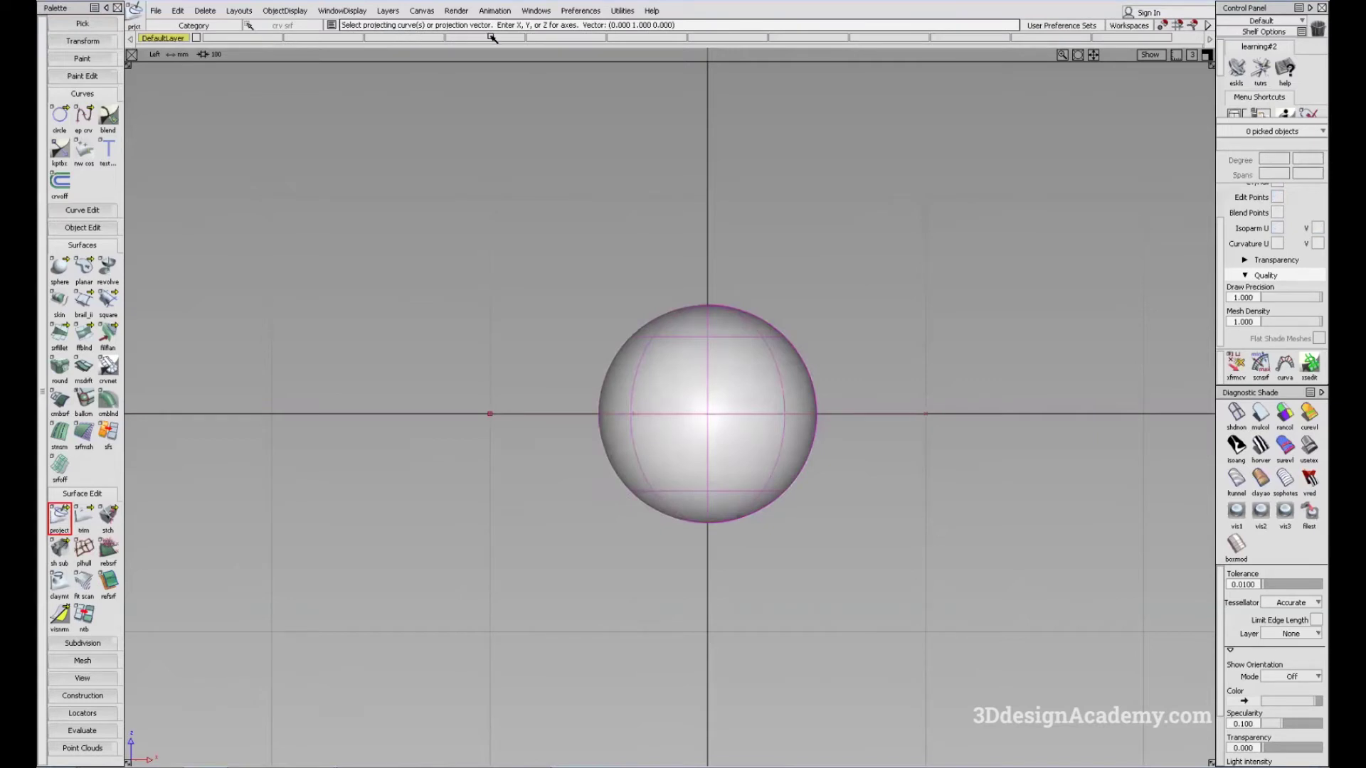
pyautogui.click(537, 414)
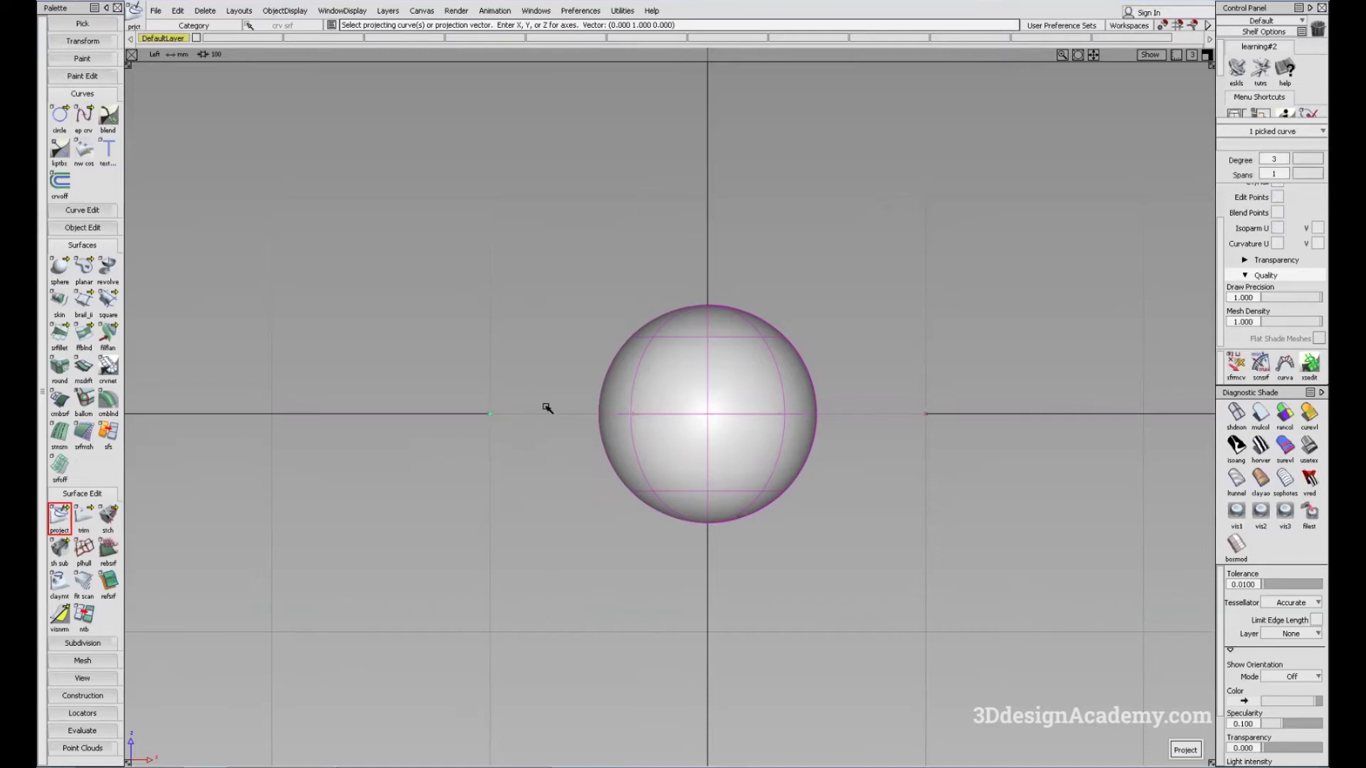
pyautogui.click(1184, 749)
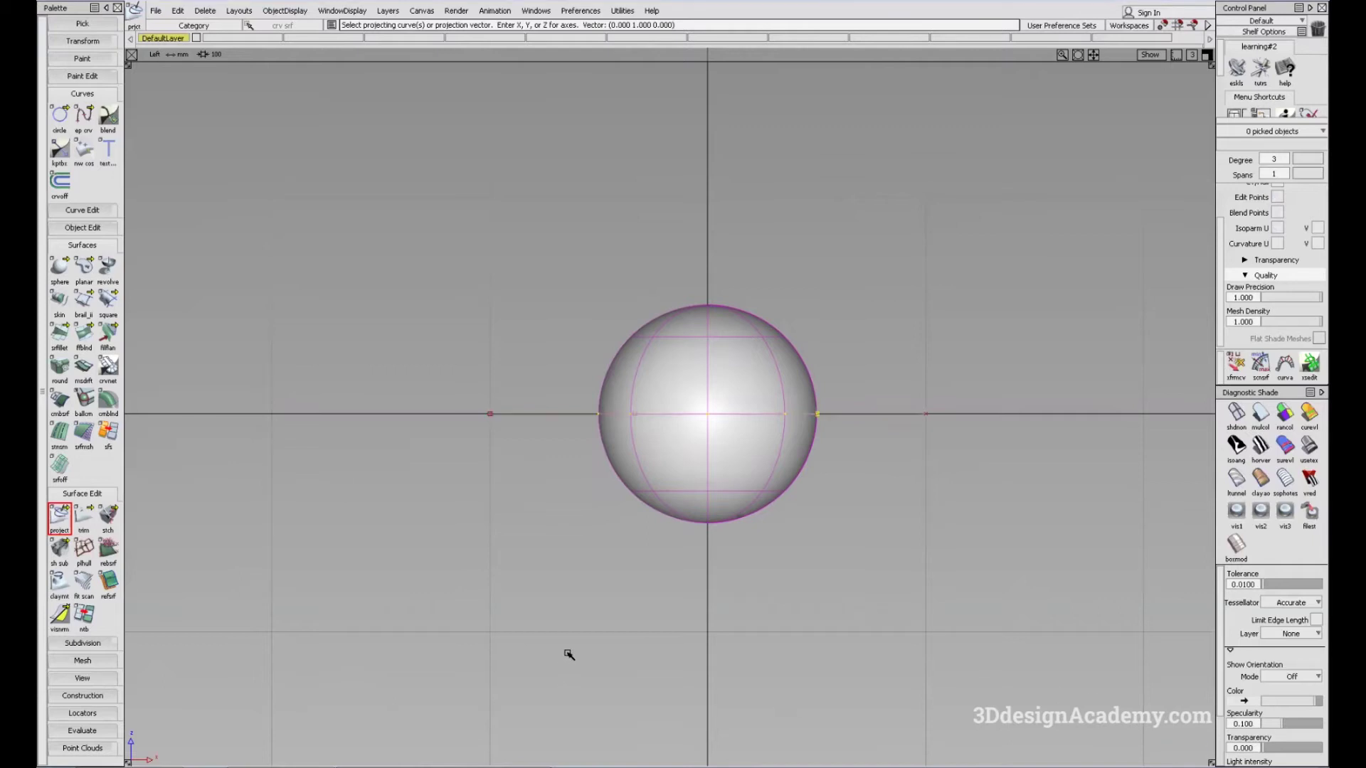
# Turn off the U and V isoparm display of the sphere in the perspective view
pyautogui.press('F8')
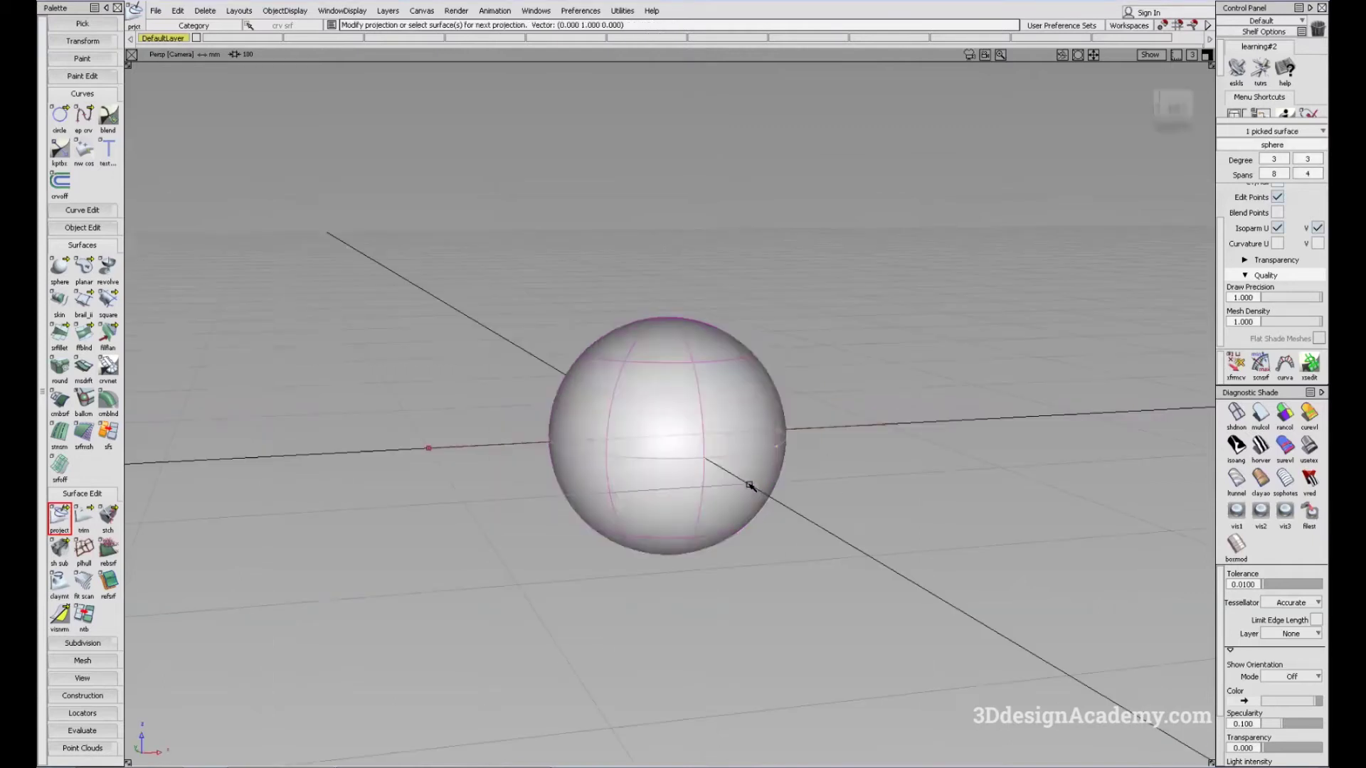
pyautogui.keyDown('alt'); pyautogui.keyDown('shift'); pyautogui.moveTo(706, 485); pyautogui.dragTo(655, 504); pyautogui.keyUp('shift'); pyautogui.keyUp('alt')
pyautogui.keyDown('alt'); pyautogui.keyDown('shift'); pyautogui.moveTo(622, 483); pyautogui.dragTo(673, 474, button='right'); pyautogui.keyUp('shift'); pyautogui.keyUp('alt')
pyautogui.moveTo(673, 474)
pyautogui.keyDown('alt'); pyautogui.keyDown('shift'); pyautogui.mouseDown()
pyautogui.moveTo(795, 470)
pyautogui.moveTo(679, 459)
pyautogui.mouseUp(); pyautogui.keyUp('shift'); pyautogui.keyUp('alt')
pyautogui.keyDown('ctrl'); pyautogui.keyDown('shift'); pyautogui.moveTo(730, 327); pyautogui.dragTo(731, 348); pyautogui.keyUp('shift'); pyautogui.keyUp('ctrl')
pyautogui.click(731, 348)
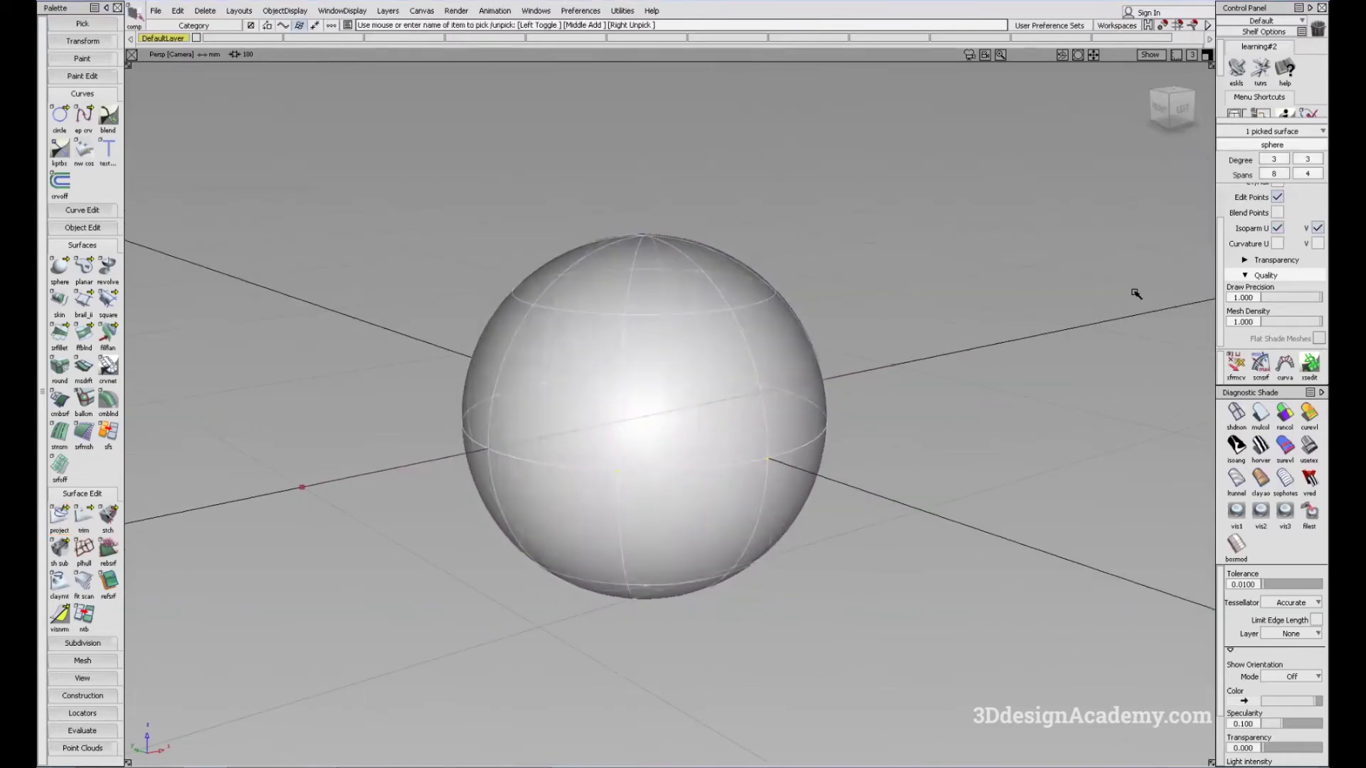
pyautogui.click(1279, 227)
pyautogui.click(1314, 229)
pyautogui.click(770, 463)
# Examine the projected curve on the sphere's surface from several angles
pyautogui.keyDown('alt'); pyautogui.keyDown('shift'); pyautogui.moveTo(744, 494); pyautogui.dragTo(741, 460); pyautogui.keyUp('shift'); pyautogui.keyUp('alt')
pyautogui.keyDown('alt'); pyautogui.keyDown('shift'); pyautogui.moveTo(742, 459); pyautogui.dragTo(801, 440, button='right'); pyautogui.keyUp('shift'); pyautogui.keyUp('alt')
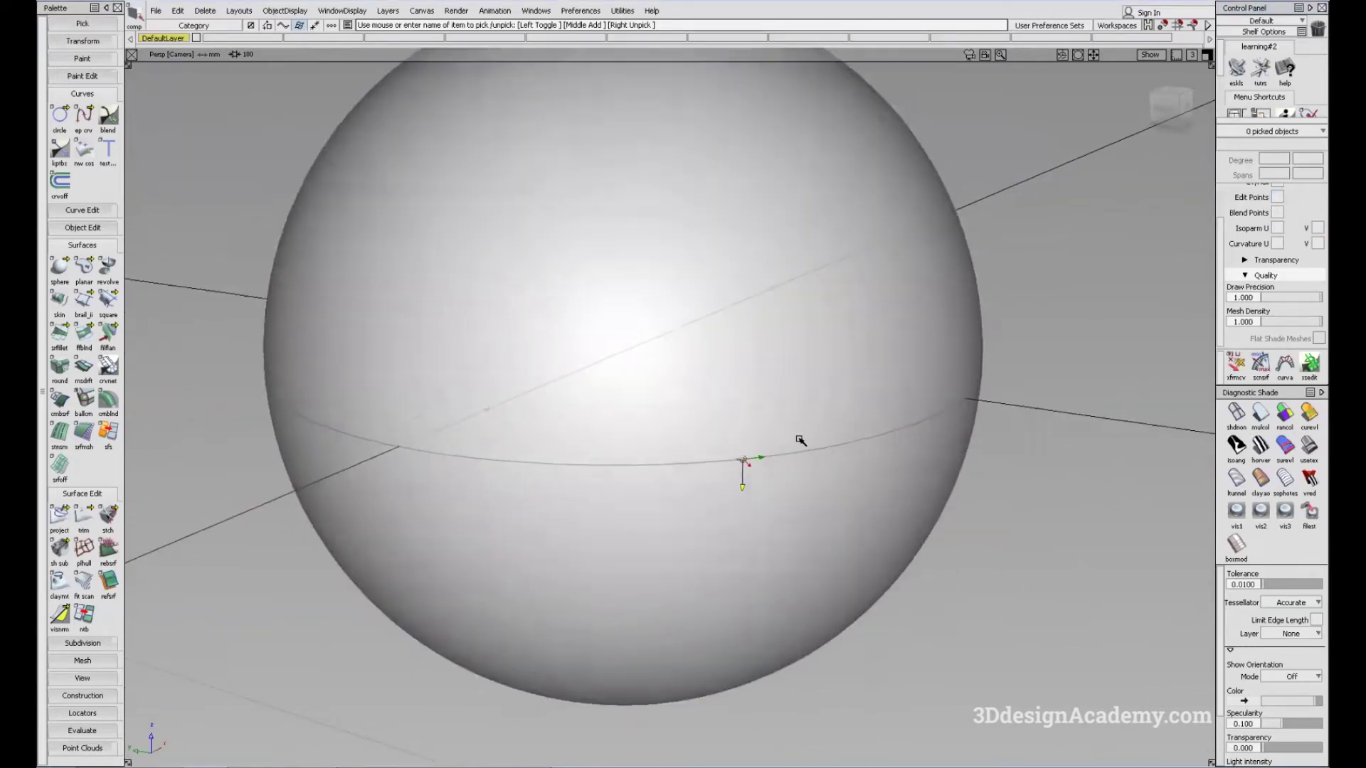
pyautogui.keyDown('alt'); pyautogui.keyDown('shift'); pyautogui.moveTo(801, 440); pyautogui.dragTo(732, 486); pyautogui.keyUp('shift'); pyautogui.keyUp('alt')
pyautogui.keyDown('alt'); pyautogui.keyDown('shift'); pyautogui.moveTo(934, 468); pyautogui.dragTo(890, 473, button='right'); pyautogui.keyUp('shift'); pyautogui.keyUp('alt')
pyautogui.keyDown('alt'); pyautogui.keyDown('shift'); pyautogui.moveTo(889, 473); pyautogui.dragTo(695, 475); pyautogui.keyUp('shift'); pyautogui.keyUp('alt')
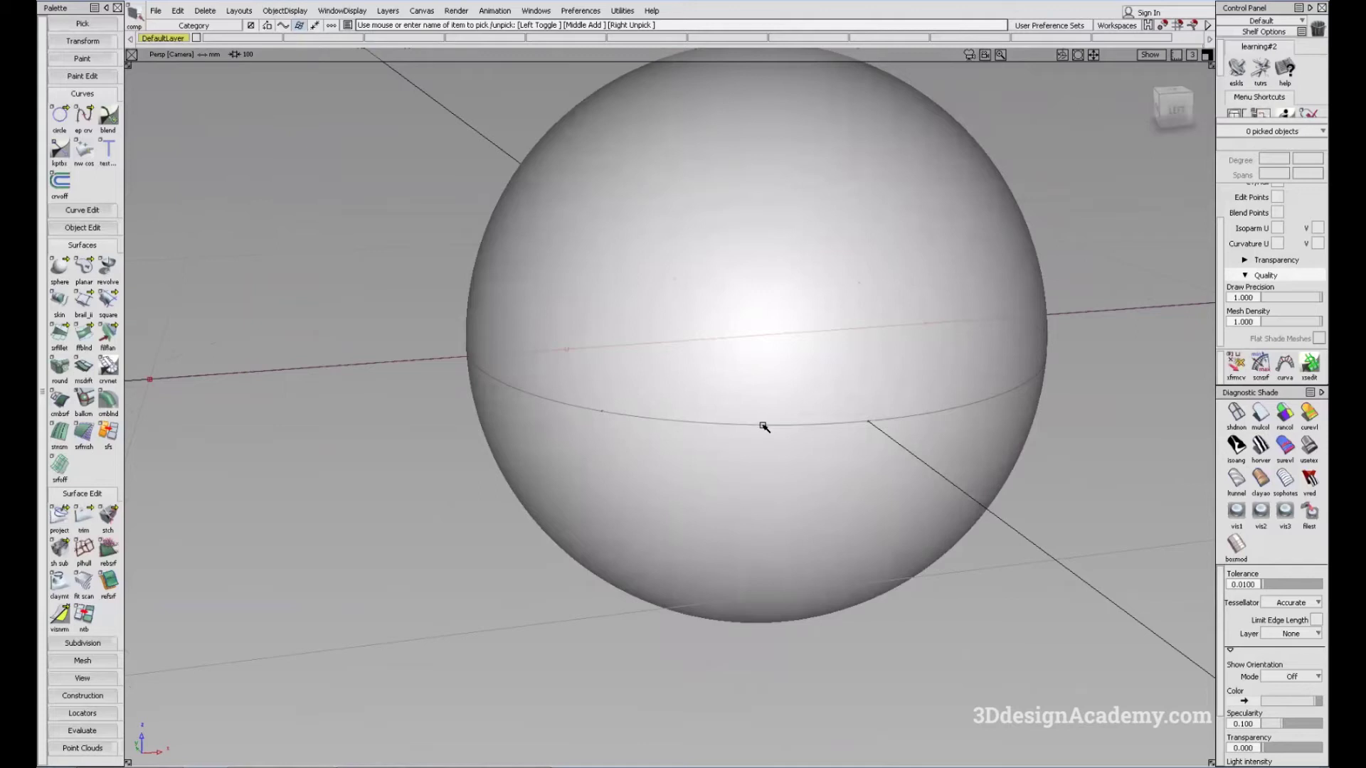
pyautogui.keyDown('alt'); pyautogui.keyDown('shift'); pyautogui.moveTo(671, 479); pyautogui.dragTo(567, 377); pyautogui.keyUp('shift'); pyautogui.keyUp('alt')
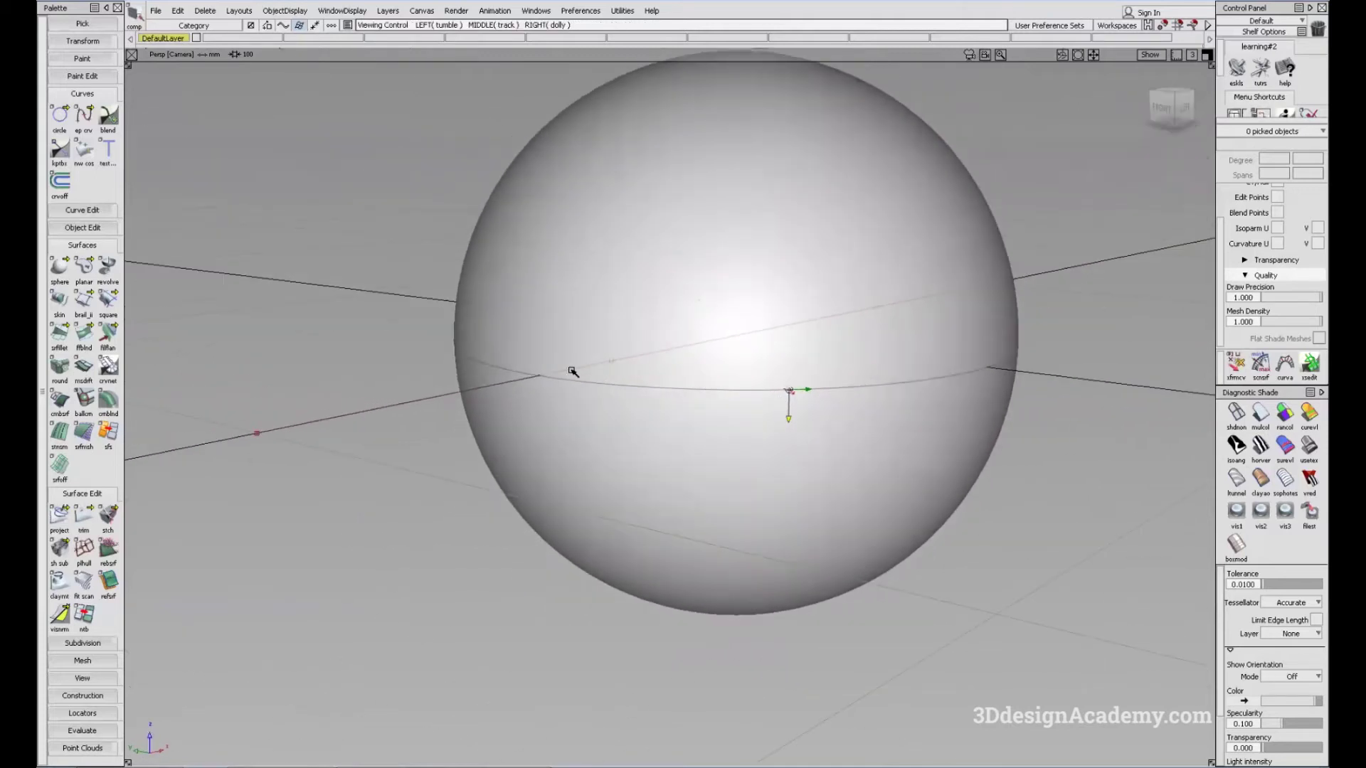
pyautogui.keyDown('alt'); pyautogui.keyDown('shift'); pyautogui.moveTo(796, 392); pyautogui.dragTo(708, 402); pyautogui.keyUp('shift'); pyautogui.keyUp('alt')
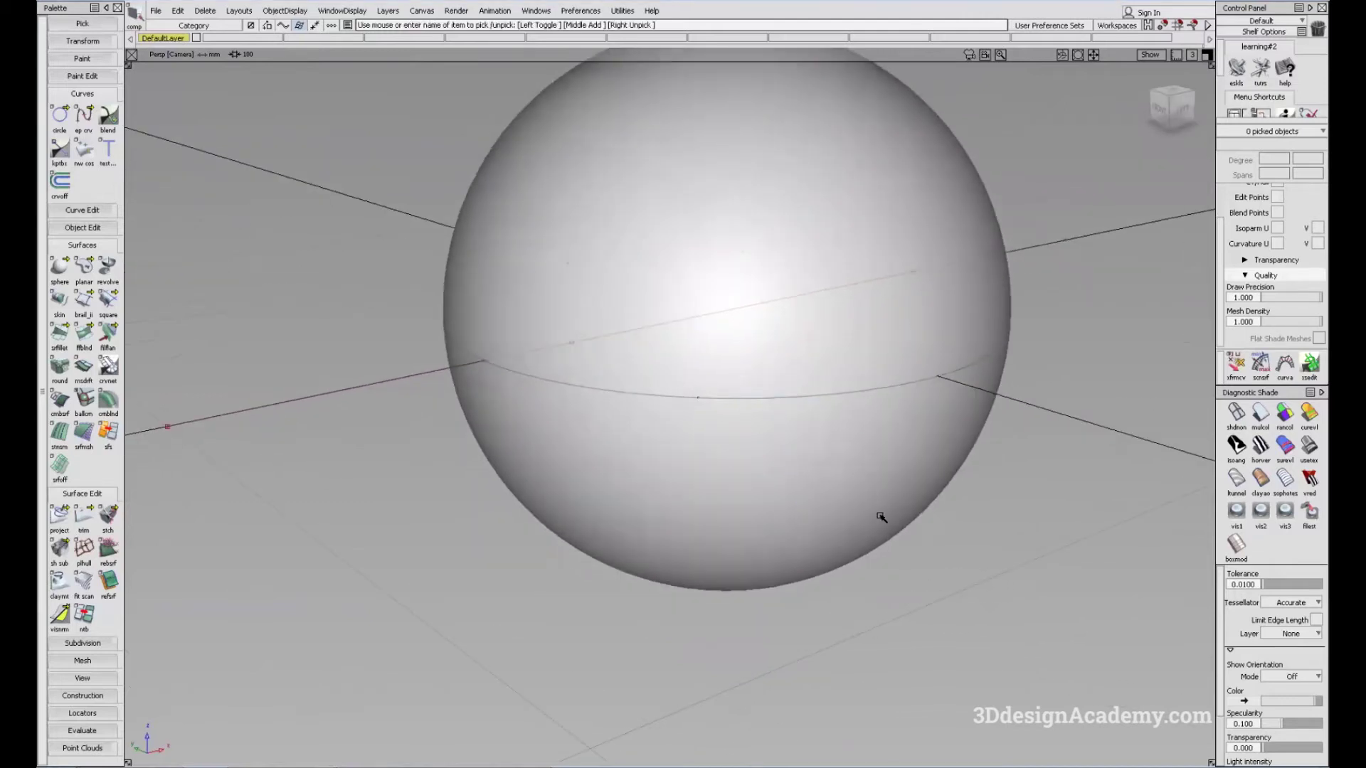
pyautogui.keyDown('alt'); pyautogui.keyDown('shift'); pyautogui.moveTo(604, 412); pyautogui.dragTo(758, 391); pyautogui.keyUp('shift'); pyautogui.keyUp('alt')
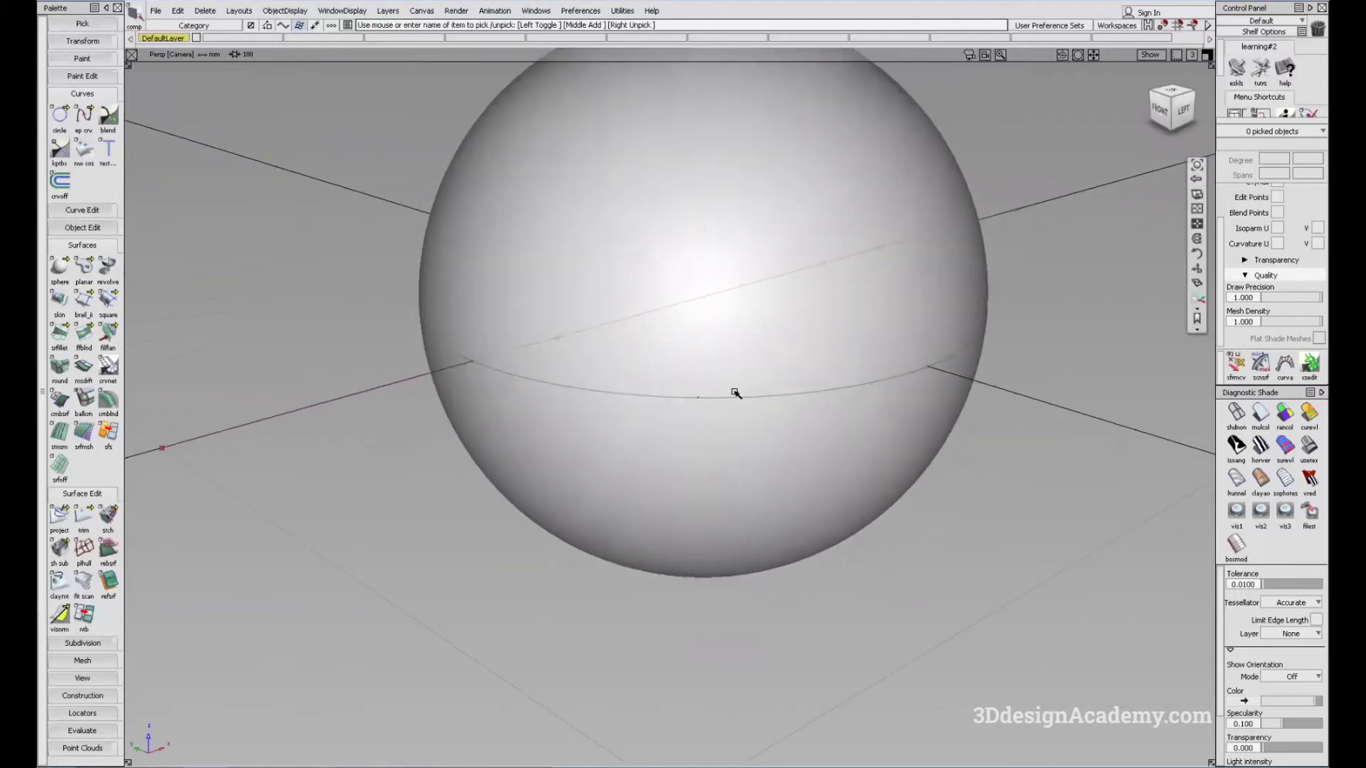
pyautogui.hotkey('shift', 'alt')
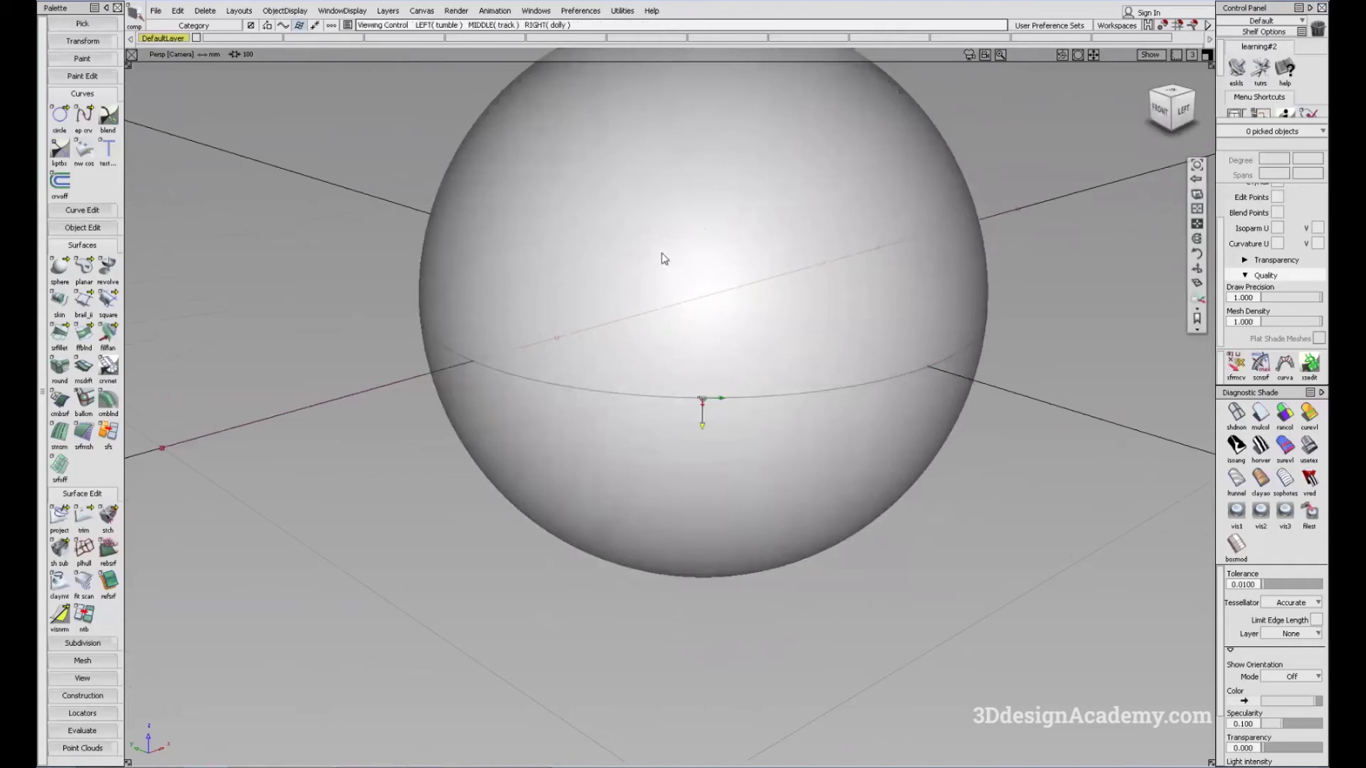
pyautogui.moveTo(823, 254); pyautogui.dragTo(910, 322)
pyautogui.keyDown('alt'); pyautogui.keyDown('shift'); pyautogui.moveTo(917, 321); pyautogui.dragTo(711, 399, button='right'); pyautogui.keyUp('shift'); pyautogui.keyUp('alt')
pyautogui.keyDown('alt'); pyautogui.keyDown('shift'); pyautogui.moveTo(712, 398); pyautogui.dragTo(596, 444); pyautogui.keyUp('shift'); pyautogui.keyUp('alt')
pyautogui.keyDown('ctrl'); pyautogui.keyDown('shift'); pyautogui.moveTo(572, 469); pyautogui.dragTo(573, 450, button='middle'); pyautogui.keyUp('shift'); pyautogui.keyUp('ctrl')
pyautogui.moveTo(565, 470); pyautogui.dragTo(520, 463, button='right')
pyautogui.hotkey('ctrl', 'z')
pyautogui.hotkey('ctrl', 'z')
pyautogui.hotkey('ctrl', 'z')
# Delete the Project construction history from the curve on surface
pyautogui.click(205, 10)
pyautogui.click(242, 42)
pyautogui.keyDown('alt'); pyautogui.keyDown('shift'); pyautogui.click(702, 398); pyautogui.keyUp('shift'); pyautogui.keyUp('alt')
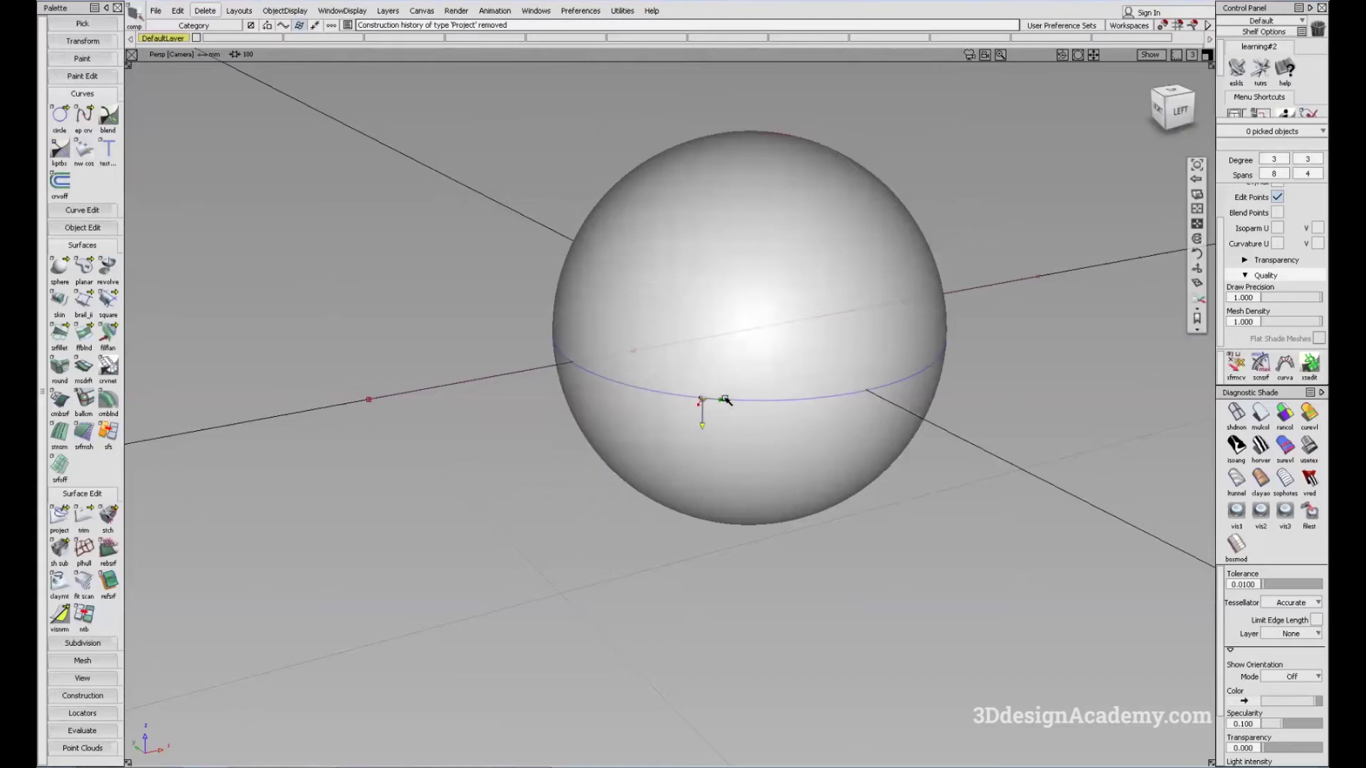
# Inspect the history-free curve on surface around the sphere, up close and from a distance
pyautogui.keyDown('alt'); pyautogui.keyDown('shift'); pyautogui.click(723, 399); pyautogui.keyUp('shift'); pyautogui.keyUp('alt')
pyautogui.keyDown('alt'); pyautogui.keyDown('shift'); pyautogui.moveTo(736, 394); pyautogui.dragTo(996, 398, button='right'); pyautogui.keyUp('shift'); pyautogui.keyUp('alt')
pyautogui.keyDown('alt'); pyautogui.keyDown('shift'); pyautogui.moveTo(996, 399); pyautogui.dragTo(706, 405); pyautogui.keyUp('shift'); pyautogui.keyUp('alt')
pyautogui.keyDown('alt'); pyautogui.keyDown('shift'); pyautogui.moveTo(729, 421); pyautogui.dragTo(740, 384, button='middle'); pyautogui.keyUp('shift'); pyautogui.keyUp('alt')
pyautogui.keyDown('alt'); pyautogui.keyDown('shift'); pyautogui.moveTo(729, 408); pyautogui.dragTo(708, 525, button='right'); pyautogui.keyUp('shift'); pyautogui.keyUp('alt')
pyautogui.keyDown('ctrl'); pyautogui.keyDown('shift'); pyautogui.moveTo(707, 525); pyautogui.dragTo(733, 426); pyautogui.keyUp('shift'); pyautogui.keyUp('ctrl')
pyautogui.keyDown('ctrl'); pyautogui.keyDown('shift'); pyautogui.moveTo(768, 472); pyautogui.dragTo(664, 329); pyautogui.keyUp('shift'); pyautogui.keyUp('ctrl')
pyautogui.keyDown('alt'); pyautogui.keyDown('shift'); pyautogui.moveTo(320, 505); pyautogui.dragTo(390, 459); pyautogui.keyUp('shift'); pyautogui.keyUp('alt')
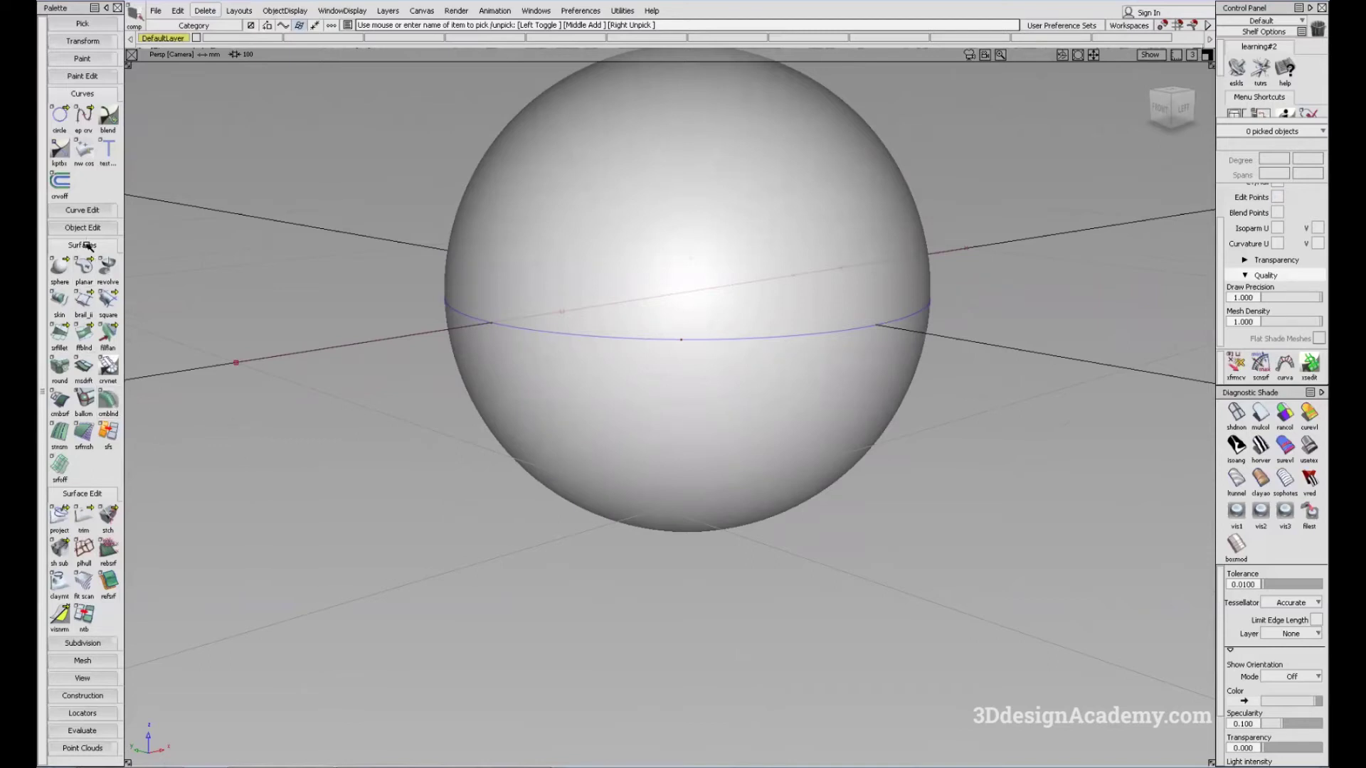
# Select the sphere as the surface for the Trim tool and examine how the curve on surface divides it
pyautogui.click(86, 512)
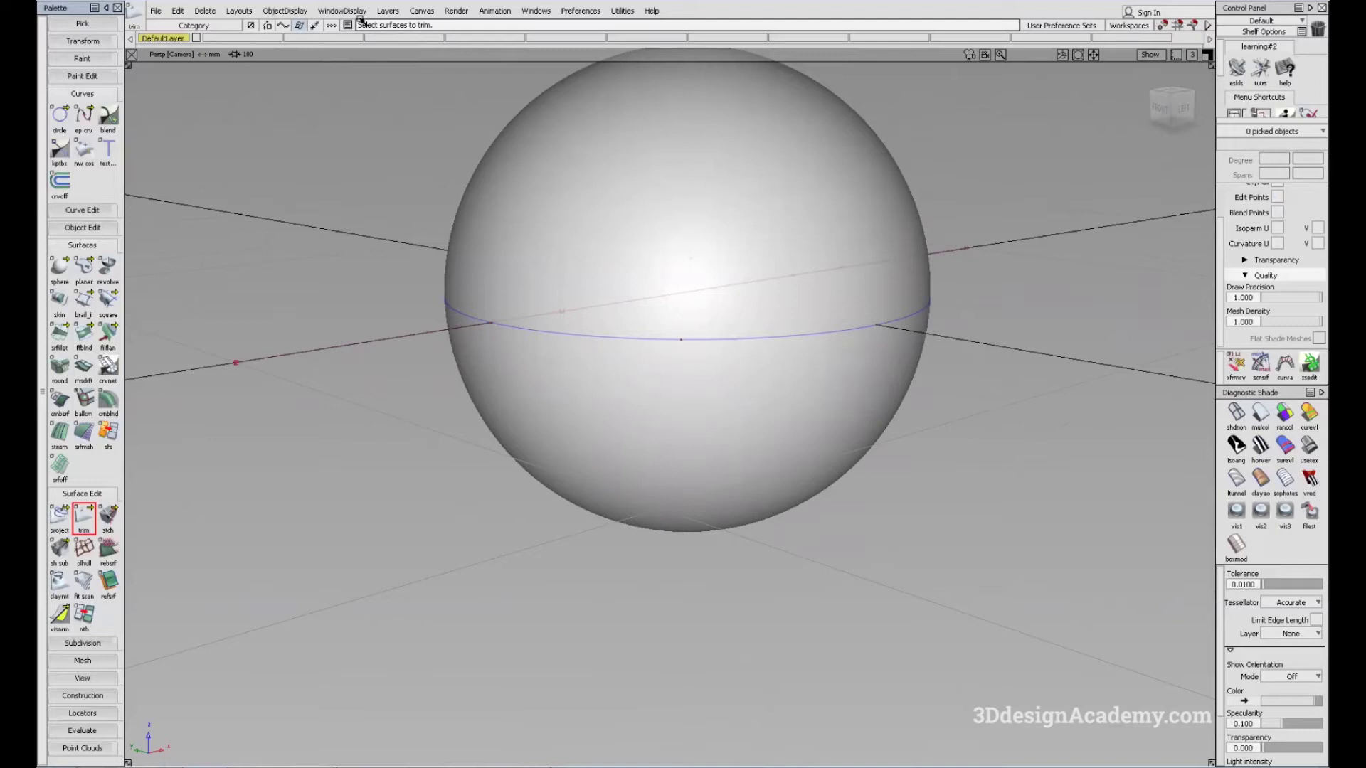
pyautogui.click(691, 370)
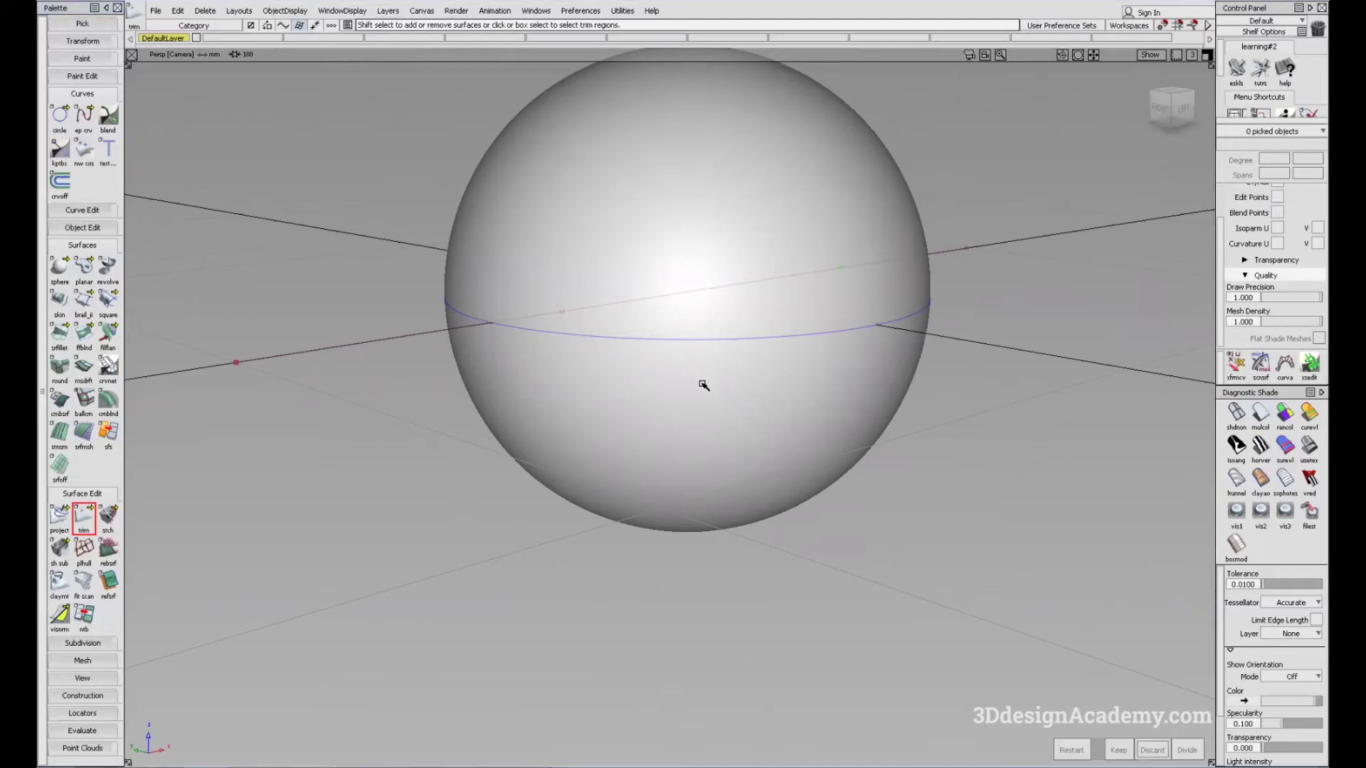
pyautogui.moveTo(924, 399)
pyautogui.keyDown('alt'); pyautogui.keyDown('shift'); pyautogui.mouseDown()
pyautogui.moveTo(634, 387)
pyautogui.moveTo(890, 384)
pyautogui.moveTo(949, 400)
pyautogui.mouseUp(); pyautogui.keyUp('shift'); pyautogui.keyUp('alt')
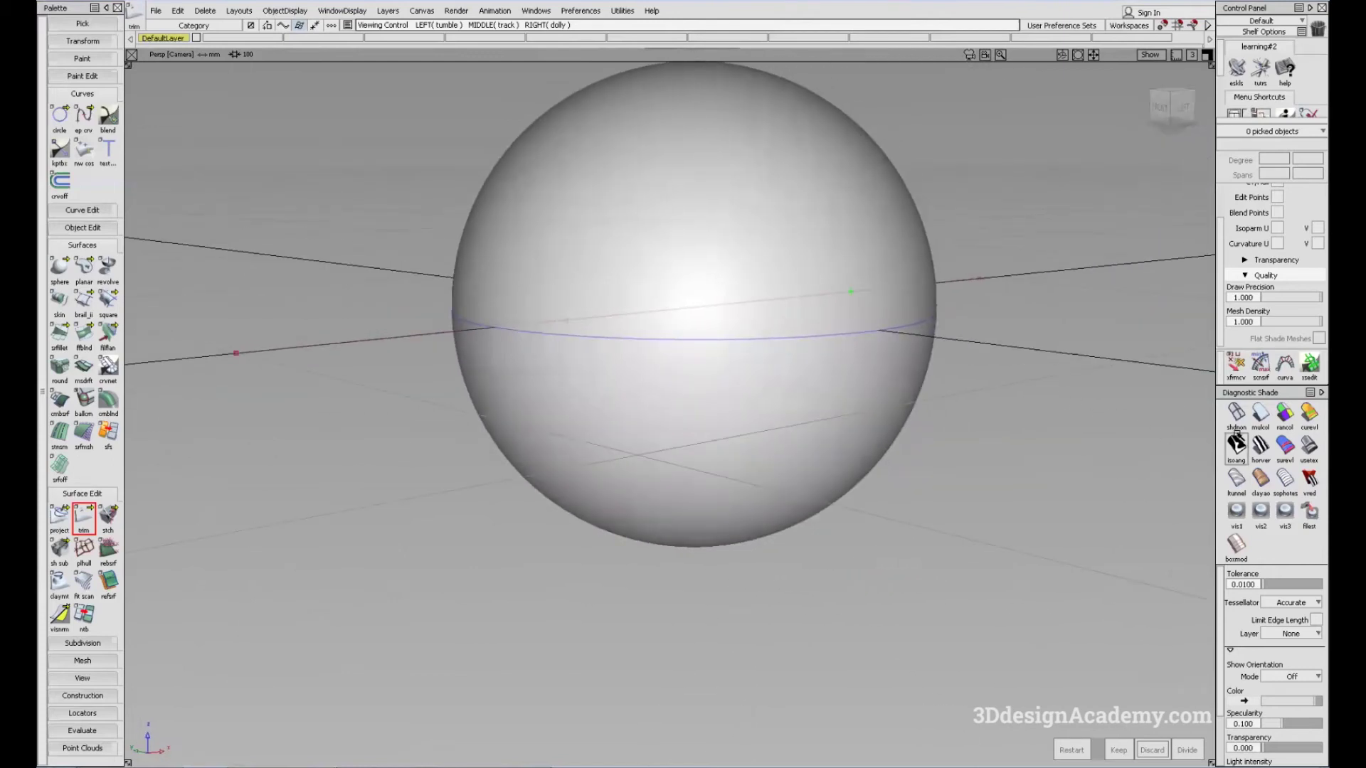
pyautogui.keyDown('alt'); pyautogui.keyDown('shift'); pyautogui.moveTo(863, 296); pyautogui.dragTo(818, 305); pyautogui.keyUp('shift'); pyautogui.keyUp('alt')
pyautogui.keyDown('alt'); pyautogui.keyDown('shift'); pyautogui.moveTo(850, 300); pyautogui.dragTo(806, 307, button='right'); pyautogui.keyUp('shift'); pyautogui.keyUp('alt')
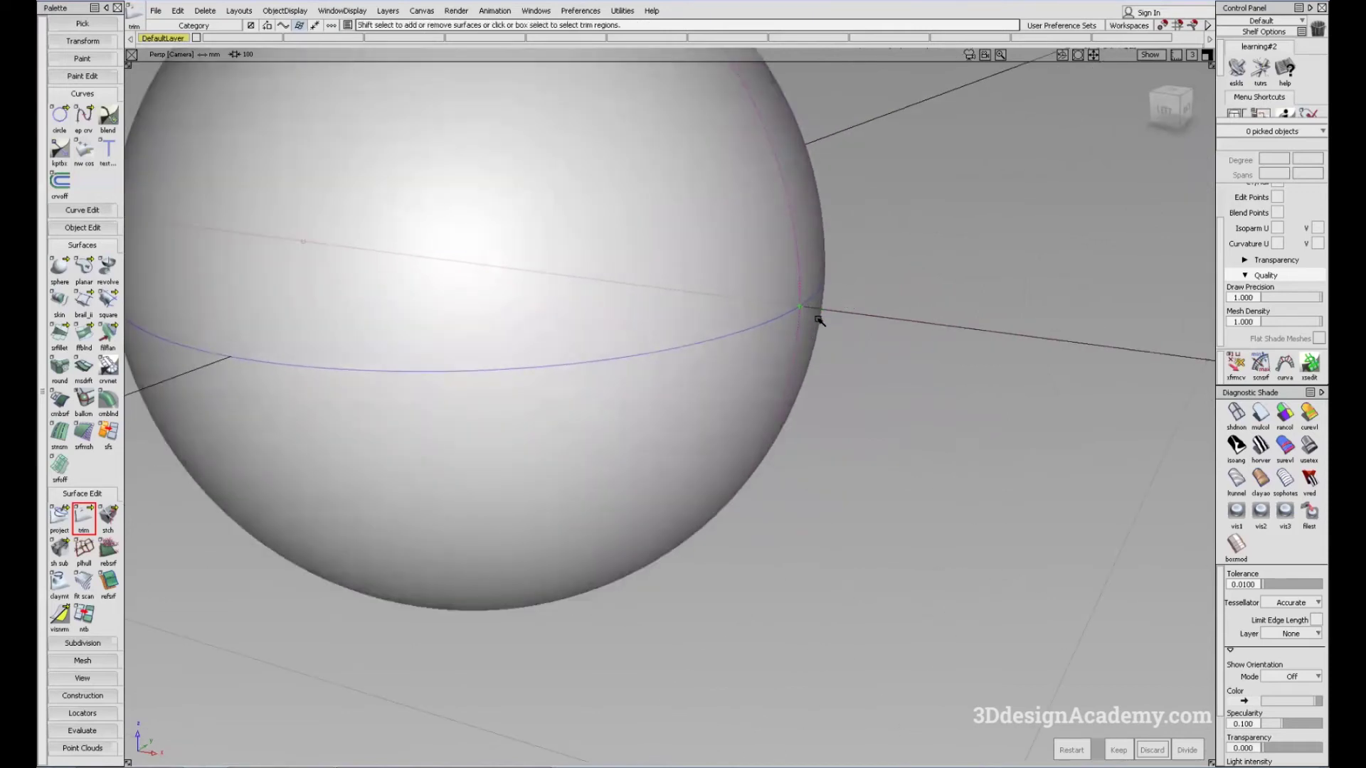
pyautogui.keyDown('alt'); pyautogui.keyDown('shift'); pyautogui.moveTo(817, 308); pyautogui.dragTo(664, 337); pyautogui.keyUp('shift'); pyautogui.keyUp('alt')
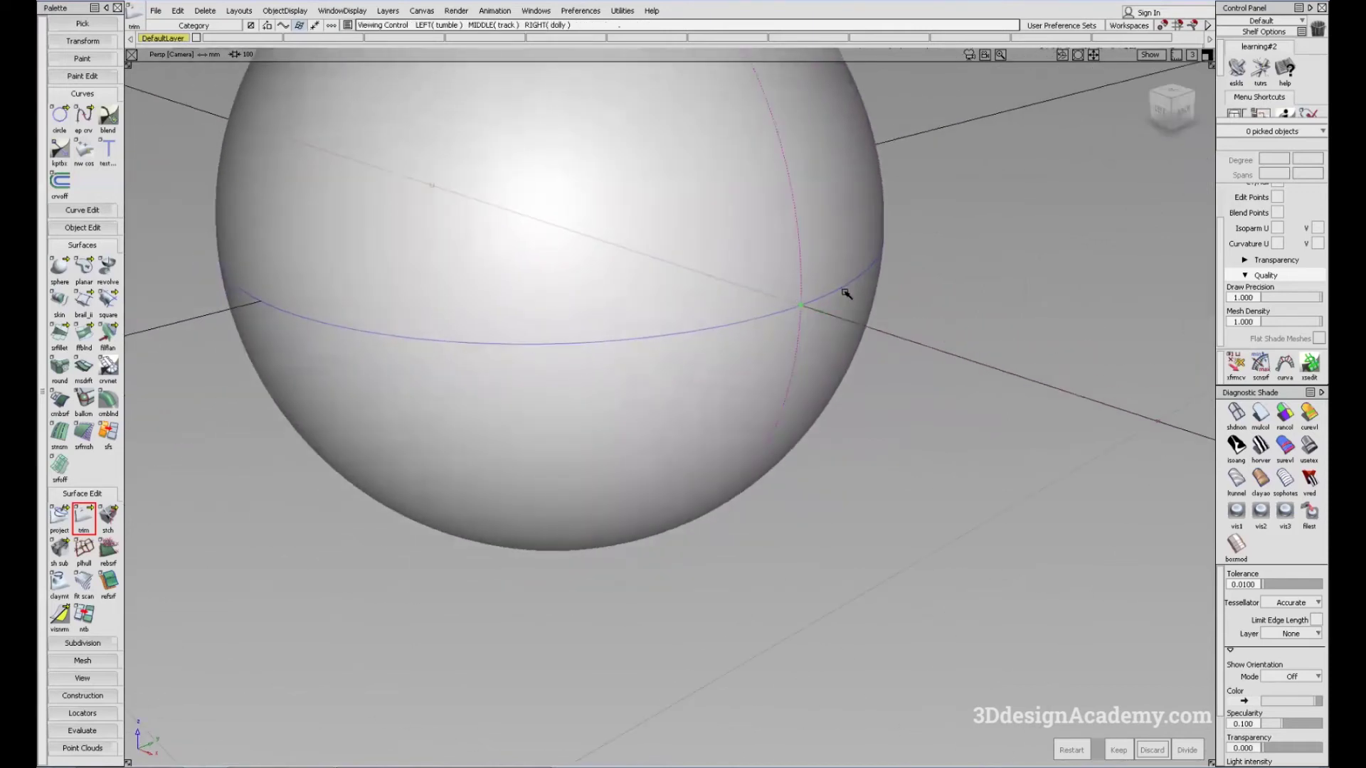
pyautogui.keyDown('alt'); pyautogui.keyDown('shift'); pyautogui.moveTo(809, 306); pyautogui.dragTo(809, 340); pyautogui.keyUp('shift'); pyautogui.keyUp('alt')
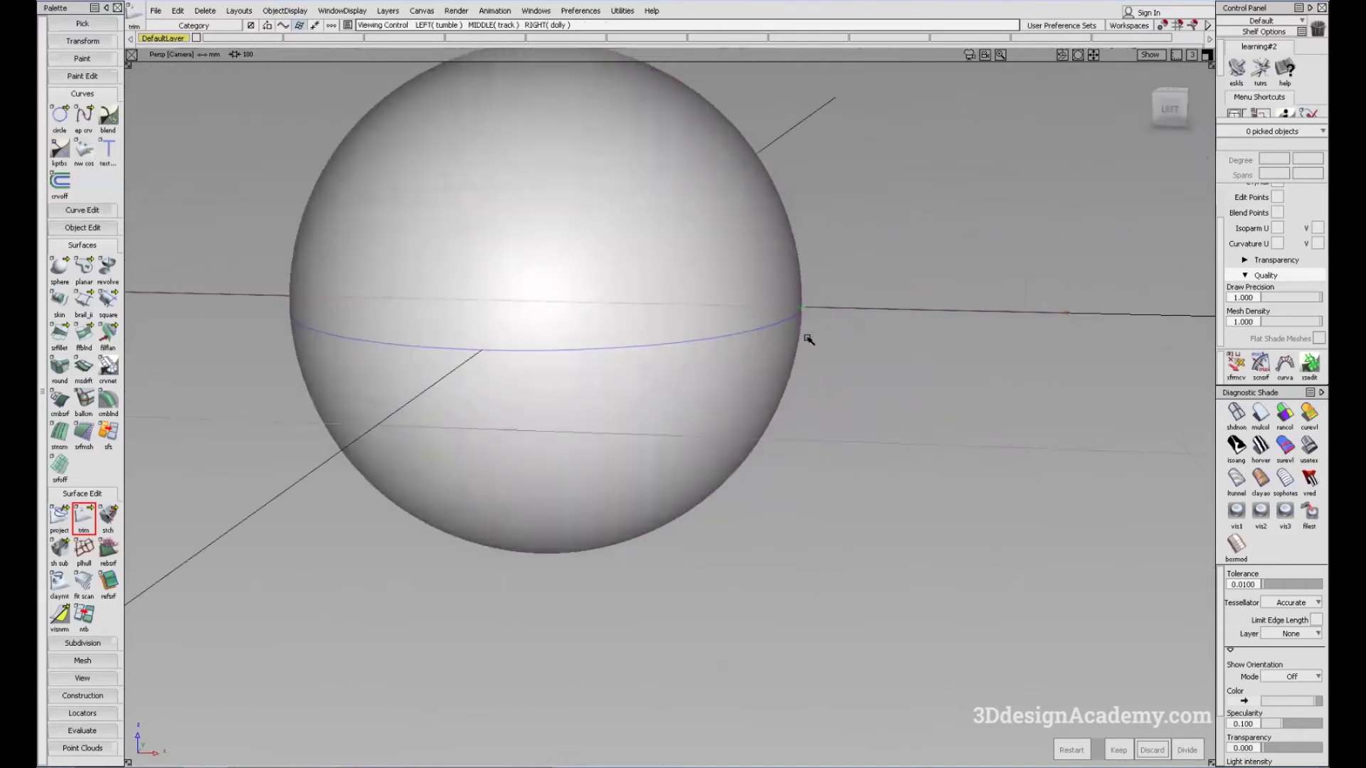
pyautogui.keyDown('alt'); pyautogui.keyDown('shift'); pyautogui.moveTo(695, 411); pyautogui.dragTo(638, 433); pyautogui.keyUp('shift'); pyautogui.keyUp('alt')
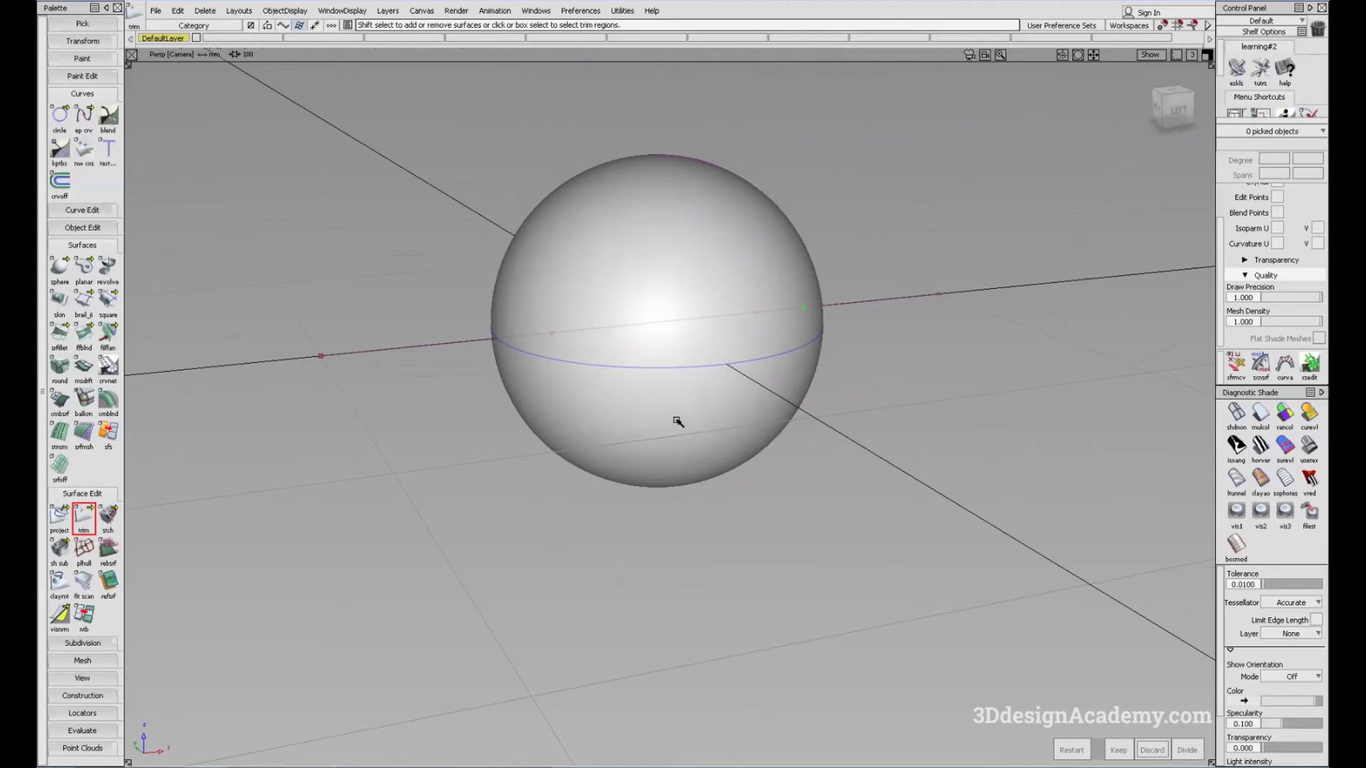
pyautogui.keyDown('alt'); pyautogui.keyDown('shift'); pyautogui.moveTo(673, 419); pyautogui.dragTo(713, 406); pyautogui.keyUp('shift'); pyautogui.keyUp('alt')
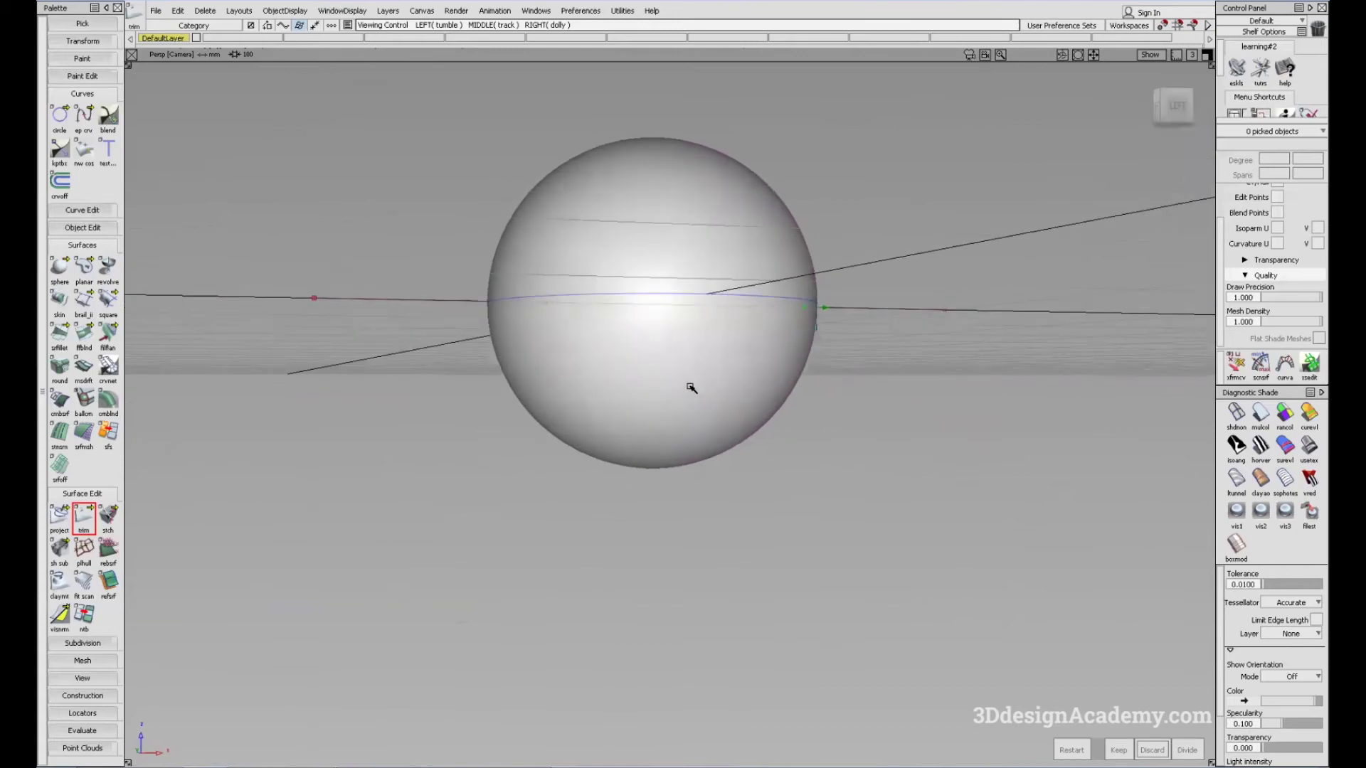
# Trim the sphere, keeping only the region below the curve, and inspect the bowl with the Showroom-mapped diagnostic shading
pyautogui.click(696, 379)
pyautogui.keyDown('alt'); pyautogui.keyDown('shift'); pyautogui.moveTo(747, 452); pyautogui.dragTo(744, 453); pyautogui.keyUp('shift'); pyautogui.keyUp('alt')
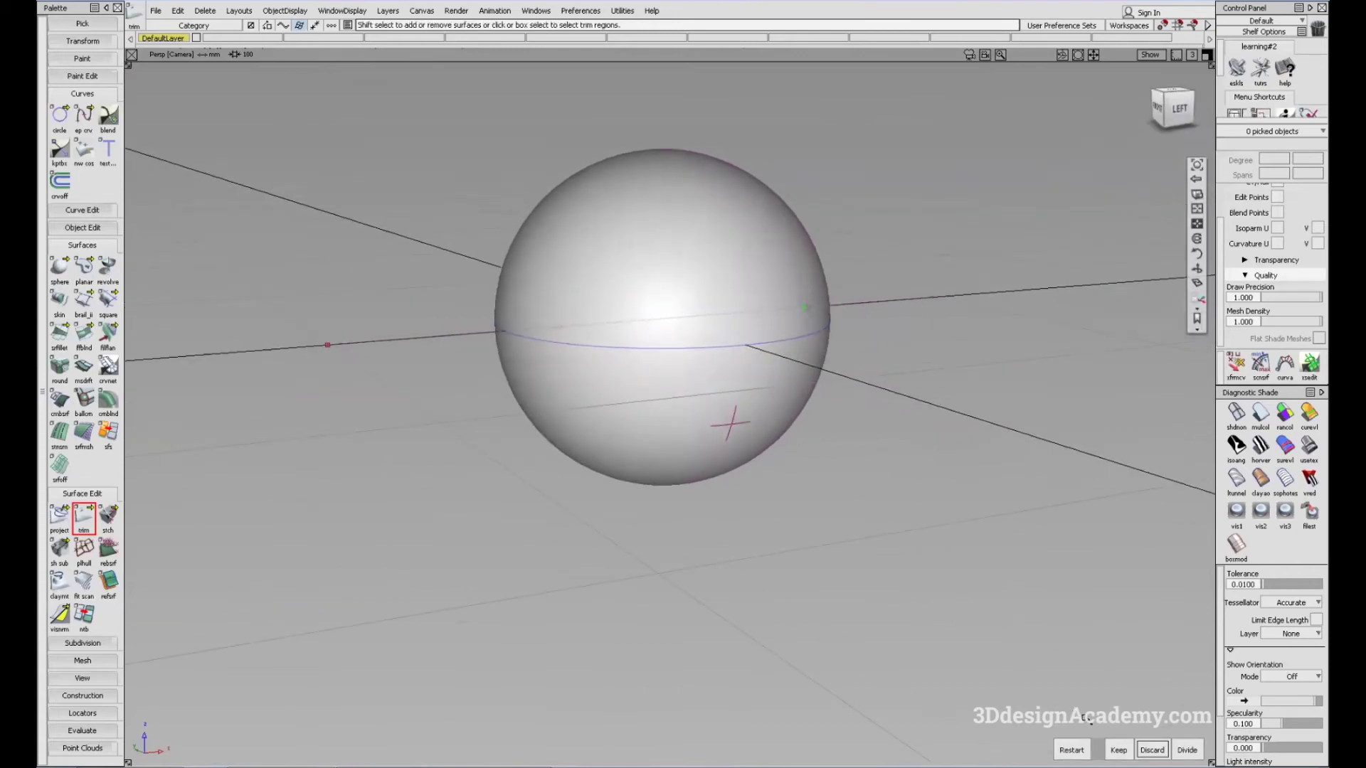
pyautogui.click(1118, 751)
pyautogui.keyDown('alt'); pyautogui.keyDown('shift'); pyautogui.moveTo(719, 344); pyautogui.dragTo(825, 441); pyautogui.keyUp('shift'); pyautogui.keyUp('alt')
pyautogui.keyDown('alt'); pyautogui.keyDown('shift'); pyautogui.moveTo(826, 441); pyautogui.dragTo(889, 441, button='right'); pyautogui.keyUp('shift'); pyautogui.keyUp('alt')
pyautogui.moveTo(825, 441)
pyautogui.keyDown('alt'); pyautogui.keyDown('shift'); pyautogui.mouseDown()
pyautogui.moveTo(514, 302)
pyautogui.moveTo(363, 275)
pyautogui.moveTo(567, 372)
pyautogui.moveTo(863, 475)
pyautogui.mouseUp(); pyautogui.keyUp('shift'); pyautogui.keyUp('alt')
pyautogui.click(1308, 449)
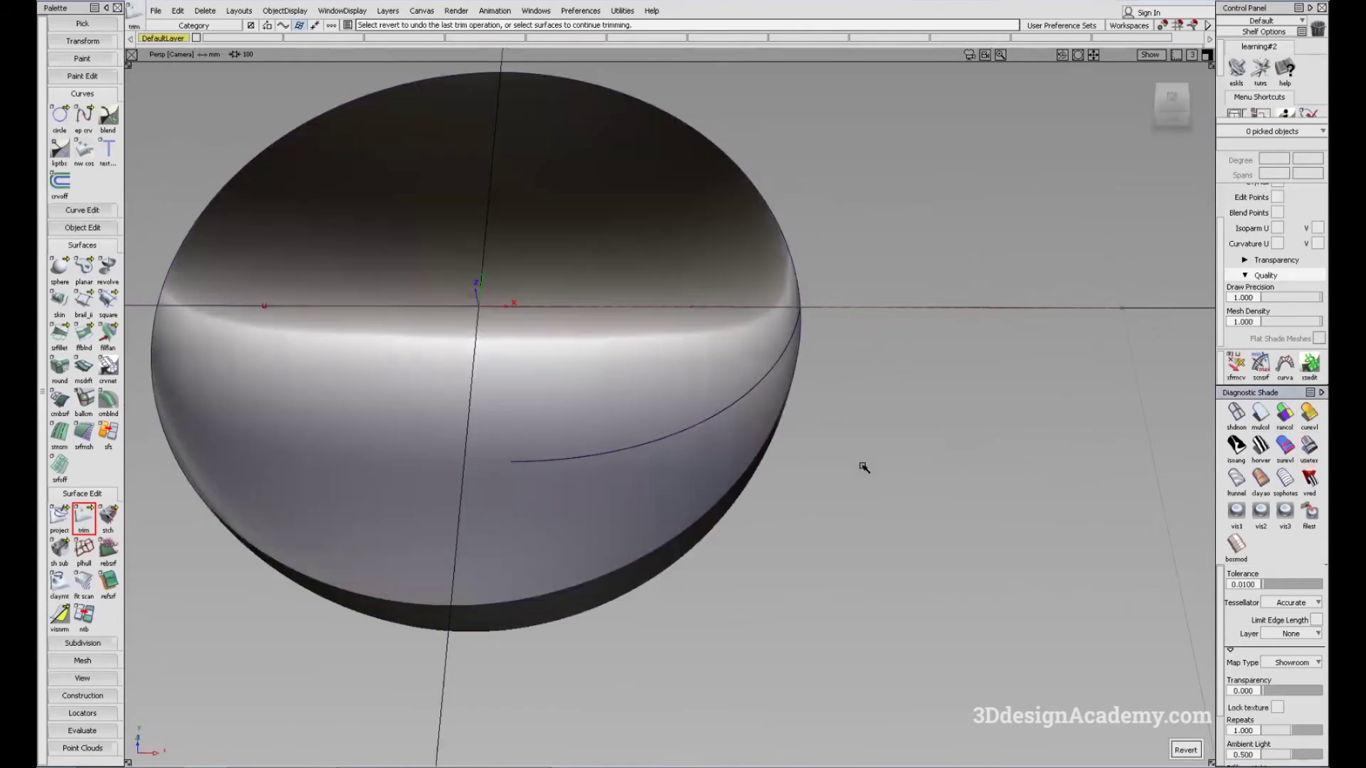
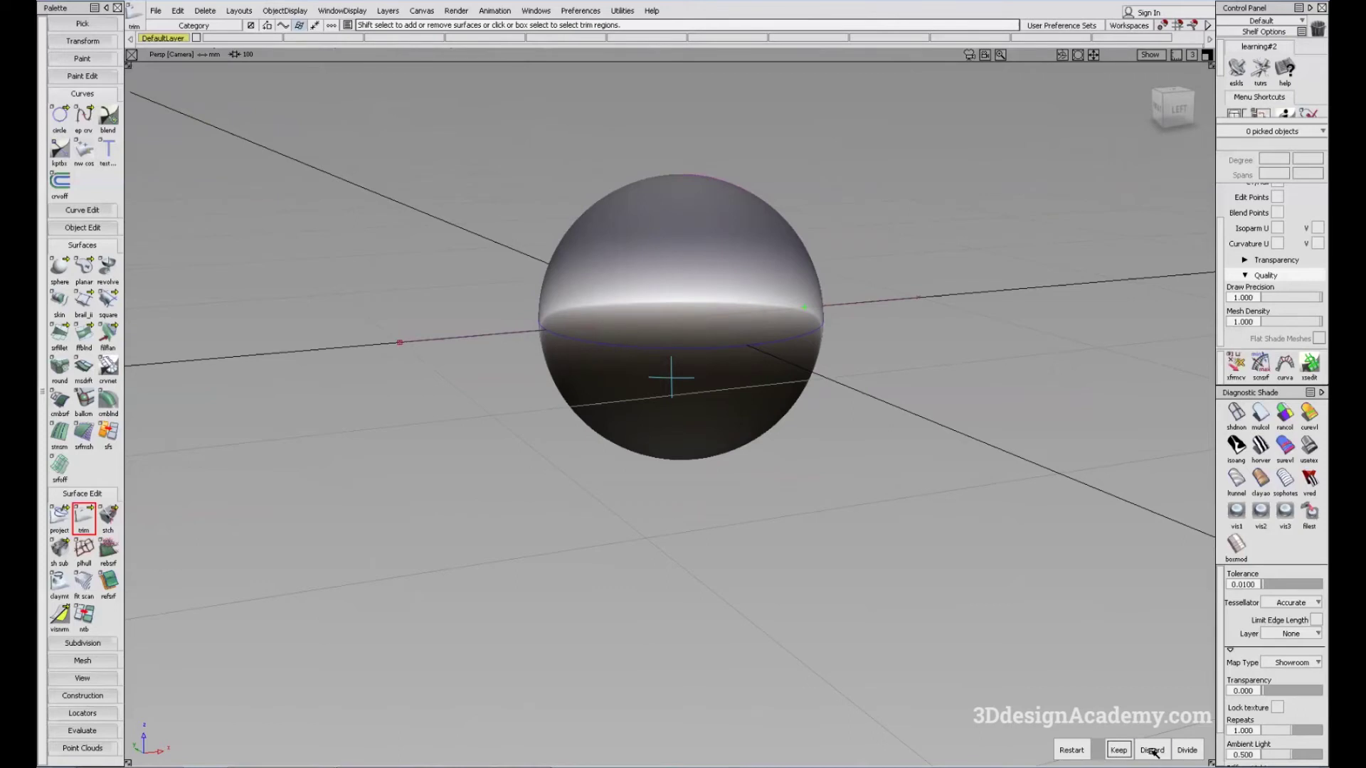
# Trim the sphere by discarding its lower region, inspect the hollow upper half from below, and revert the trim
pyautogui.click(1152, 749)
pyautogui.keyDown('alt'); pyautogui.keyDown('shift'); pyautogui.moveTo(841, 543); pyautogui.dragTo(659, 281); pyautogui.keyUp('shift'); pyautogui.keyUp('alt')
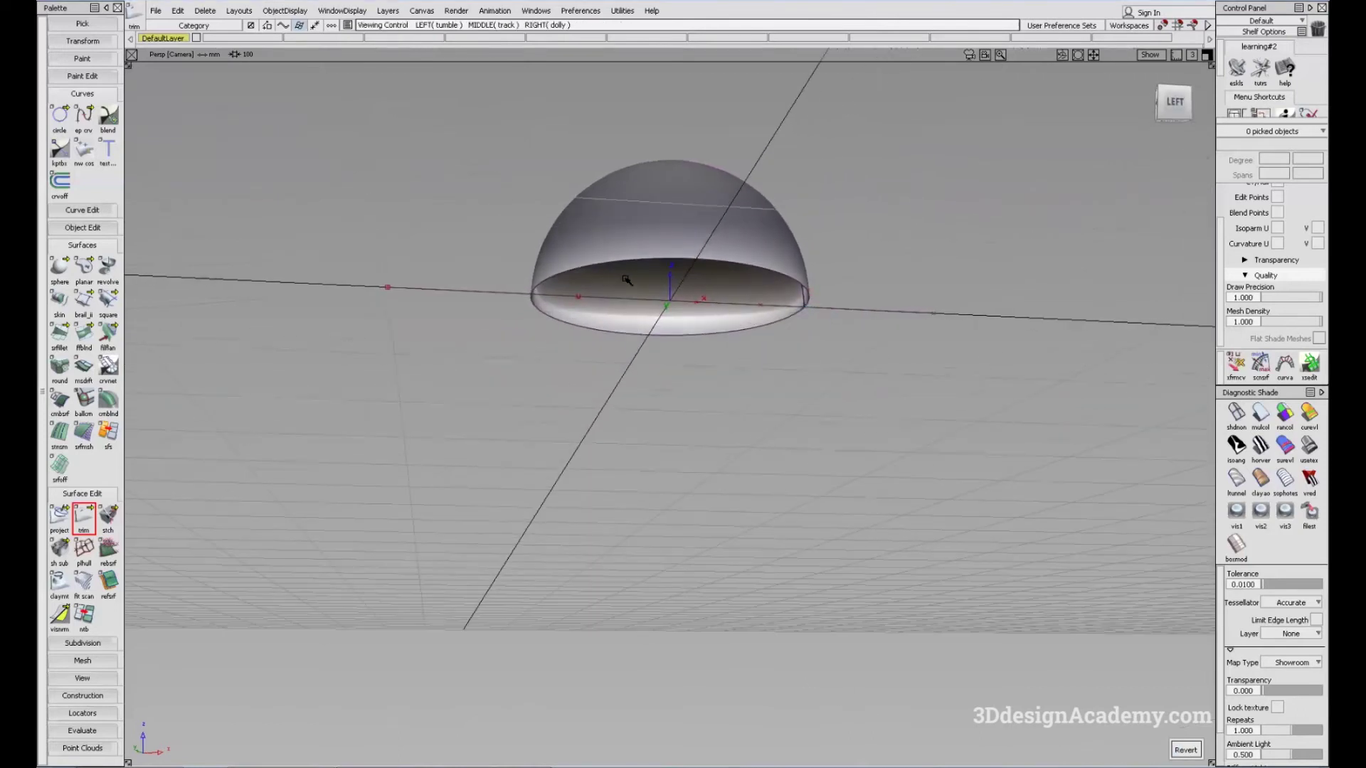
pyautogui.keyDown('alt'); pyautogui.keyDown('shift'); pyautogui.moveTo(713, 408); pyautogui.dragTo(804, 519); pyautogui.keyUp('shift'); pyautogui.keyUp('alt')
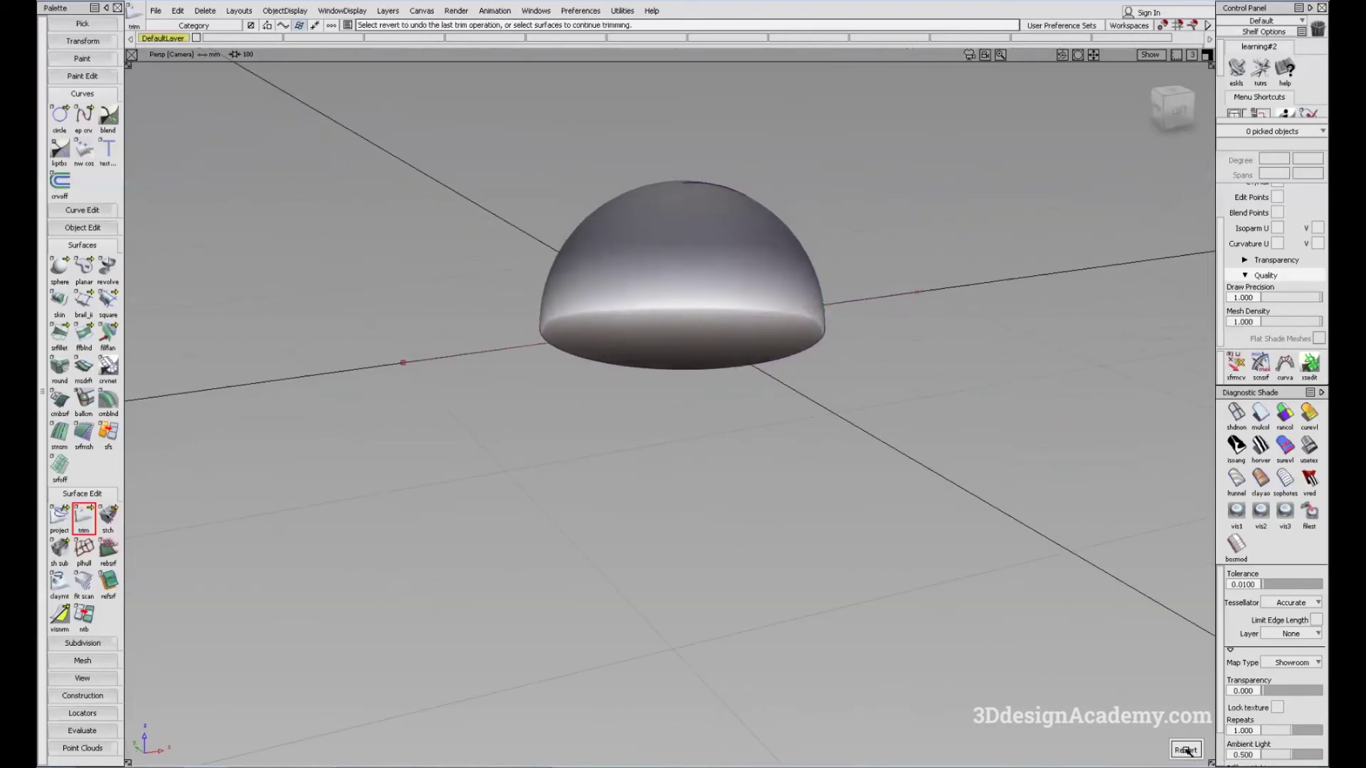
pyautogui.click(1185, 750)
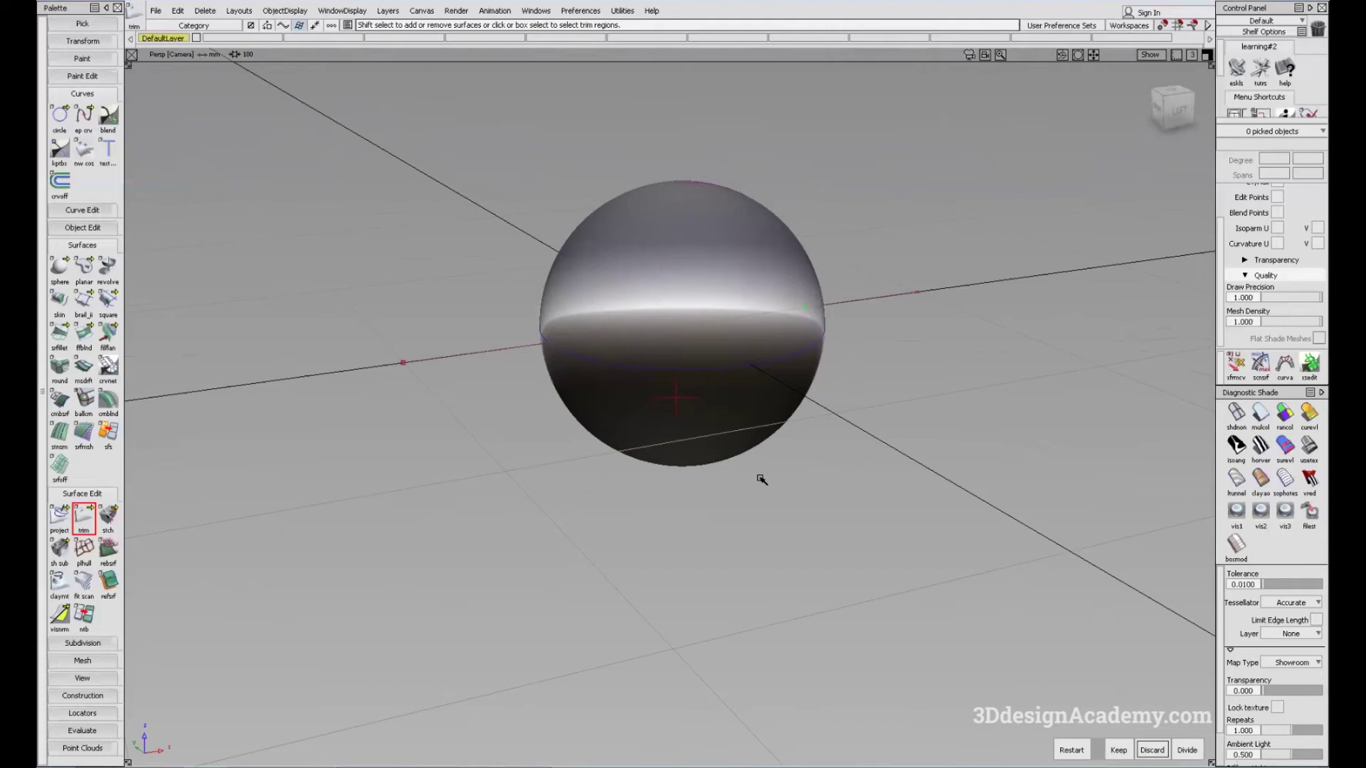
# Add the upper region to the trim selection and divide the sphere into two surfaces along the curve
pyautogui.keyDown('alt'); pyautogui.keyDown('shift'); pyautogui.moveTo(788, 482); pyautogui.dragTo(1146, 671); pyautogui.keyUp('shift'); pyautogui.keyUp('alt')
pyautogui.hotkey('shift', 'alt')
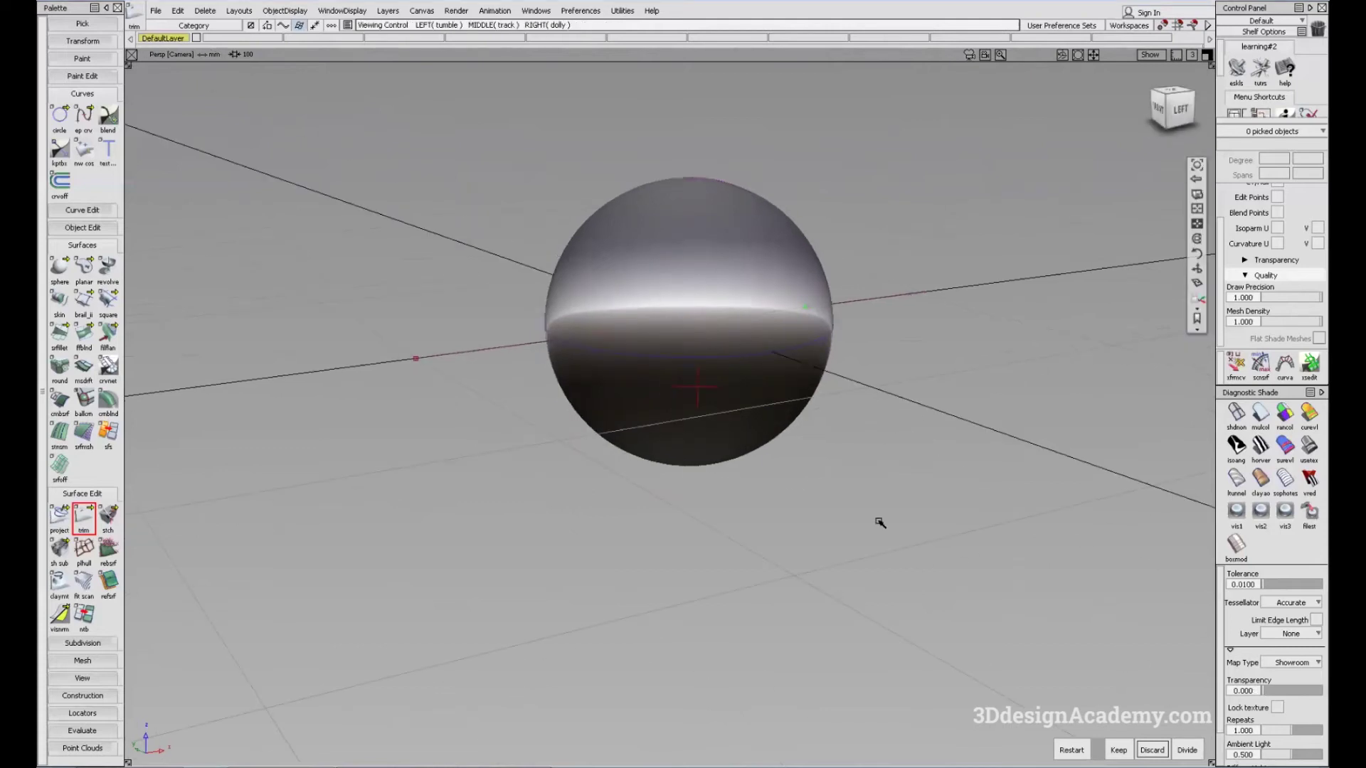
pyautogui.click(705, 264)
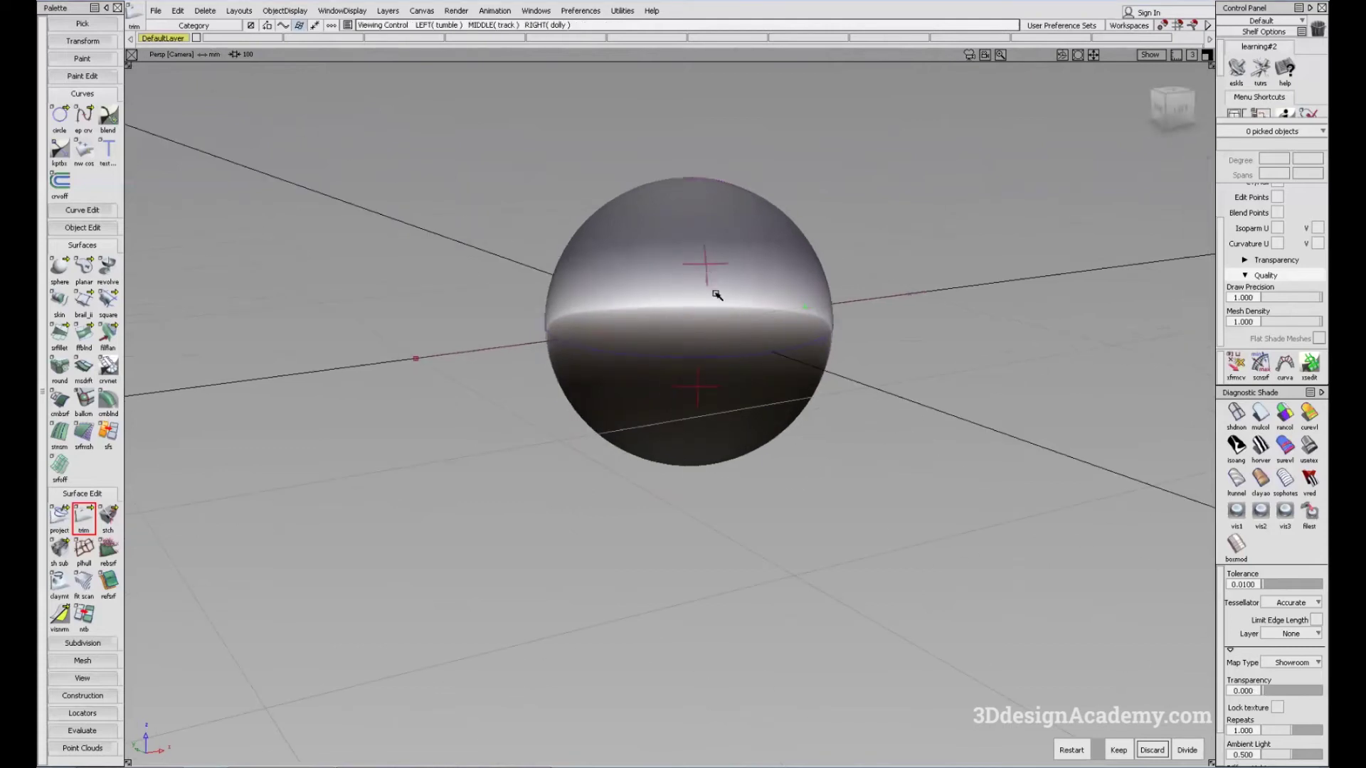
pyautogui.click(1187, 750)
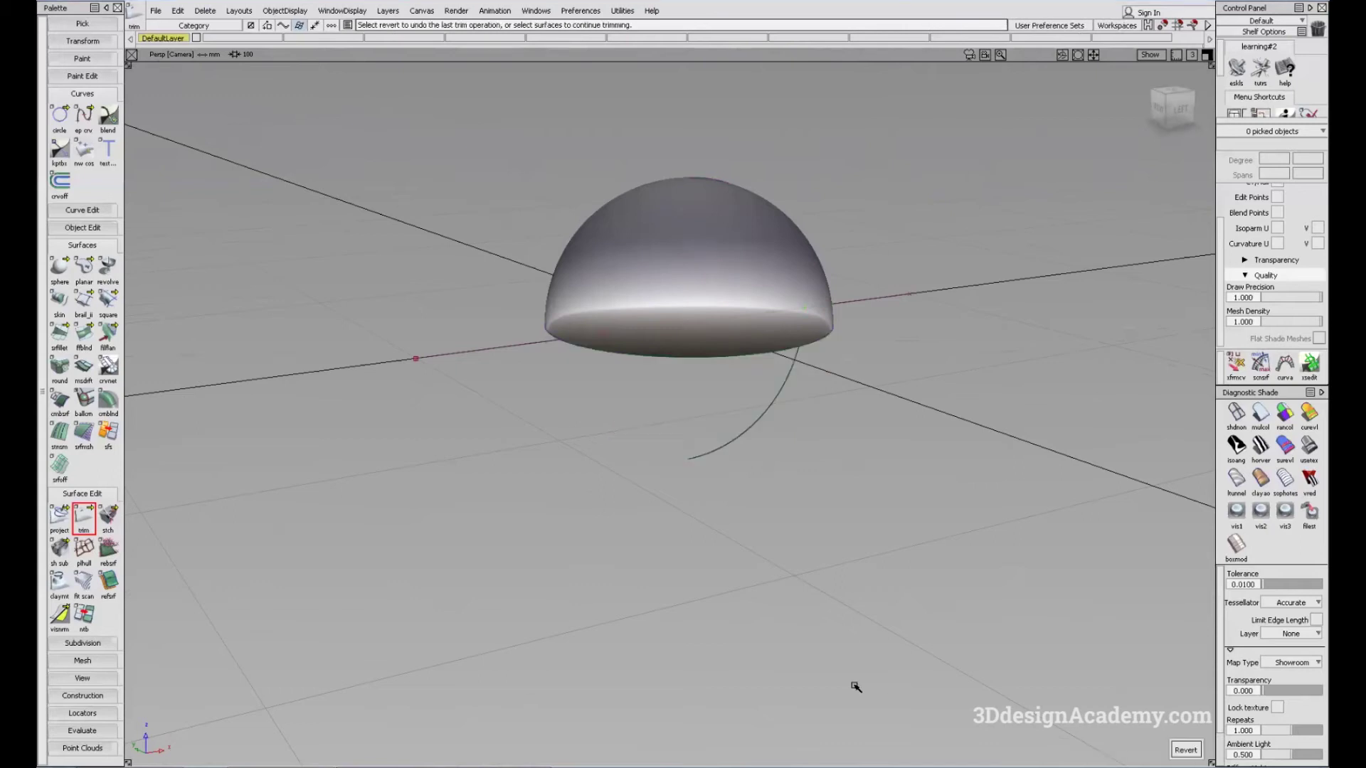
pyautogui.click(1185, 749)
# Try moving the upper half of the divided sphere vertically, and undo the move
pyautogui.moveTo(853, 458)
pyautogui.keyDown('alt'); pyautogui.keyDown('shift'); pyautogui.mouseDown()
pyautogui.moveTo(725, 442)
pyautogui.moveTo(673, 455)
pyautogui.moveTo(626, 427)
pyautogui.mouseUp(); pyautogui.keyUp('shift'); pyautogui.keyUp('alt')
pyautogui.keyDown('ctrl'); pyautogui.keyDown('shift'); pyautogui.moveTo(818, 222); pyautogui.dragTo(676, 318); pyautogui.keyUp('shift'); pyautogui.keyUp('ctrl')
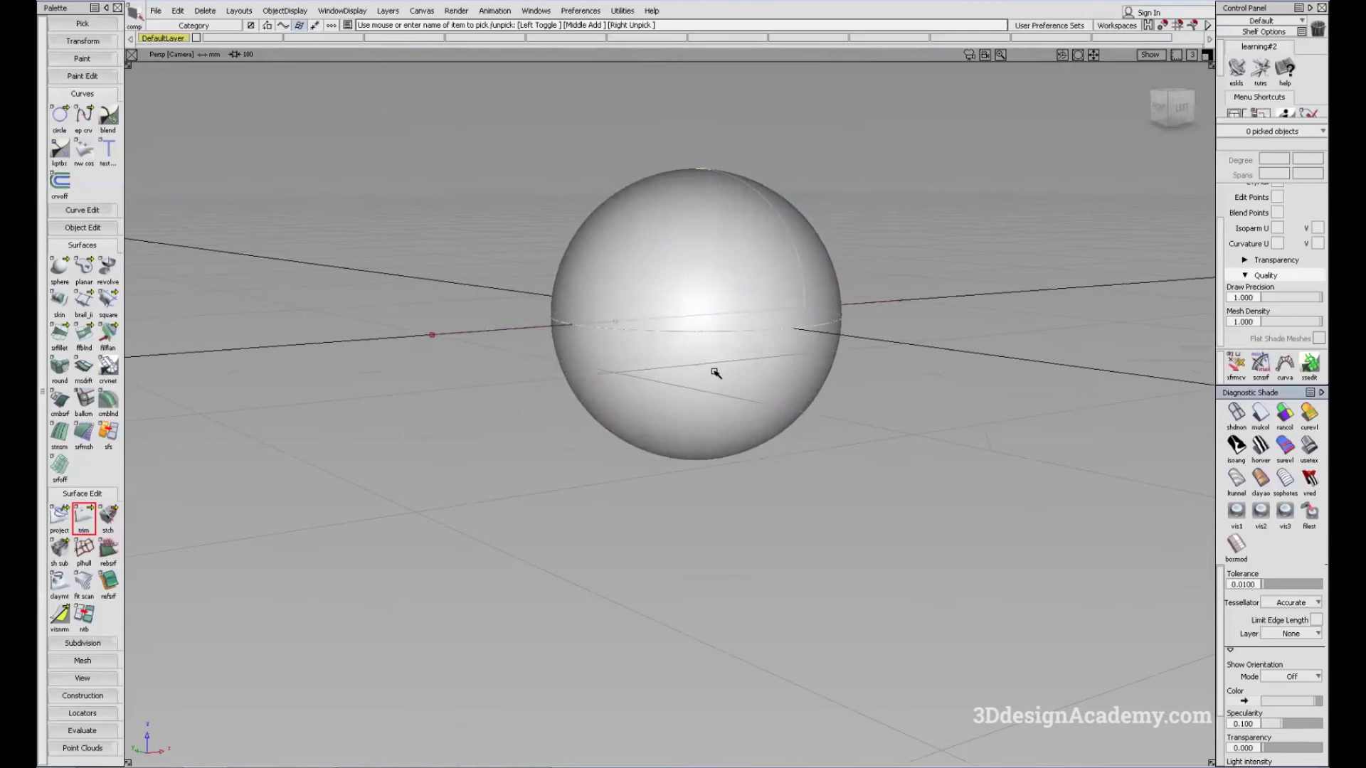
pyautogui.moveTo(754, 397)
pyautogui.keyDown('alt'); pyautogui.keyDown('shift'); pyautogui.mouseDown()
pyautogui.moveTo(543, 370)
pyautogui.moveTo(754, 523)
pyautogui.moveTo(712, 334)
pyautogui.mouseUp(); pyautogui.keyUp('shift'); pyautogui.keyUp('alt')
pyautogui.keyDown('ctrl'); pyautogui.keyDown('shift'); pyautogui.moveTo(712, 335); pyautogui.dragTo(686, 299); pyautogui.keyUp('shift'); pyautogui.keyUp('ctrl')
pyautogui.keyDown('alt'); pyautogui.keyDown('shift'); pyautogui.moveTo(736, 330); pyautogui.dragTo(723, 361, button='middle'); pyautogui.keyUp('shift'); pyautogui.keyUp('alt')
pyautogui.moveTo(723, 362)
pyautogui.keyDown('alt'); pyautogui.keyDown('shift'); pyautogui.mouseDown()
pyautogui.moveTo(645, 378)
pyautogui.moveTo(683, 454)
pyautogui.moveTo(695, 453)
pyautogui.mouseUp(); pyautogui.keyUp('shift'); pyautogui.keyUp('alt')
pyautogui.keyDown('ctrl'); pyautogui.keyDown('shift'); pyautogui.moveTo(813, 167); pyautogui.dragTo(651, 305); pyautogui.keyUp('shift'); pyautogui.keyUp('ctrl')
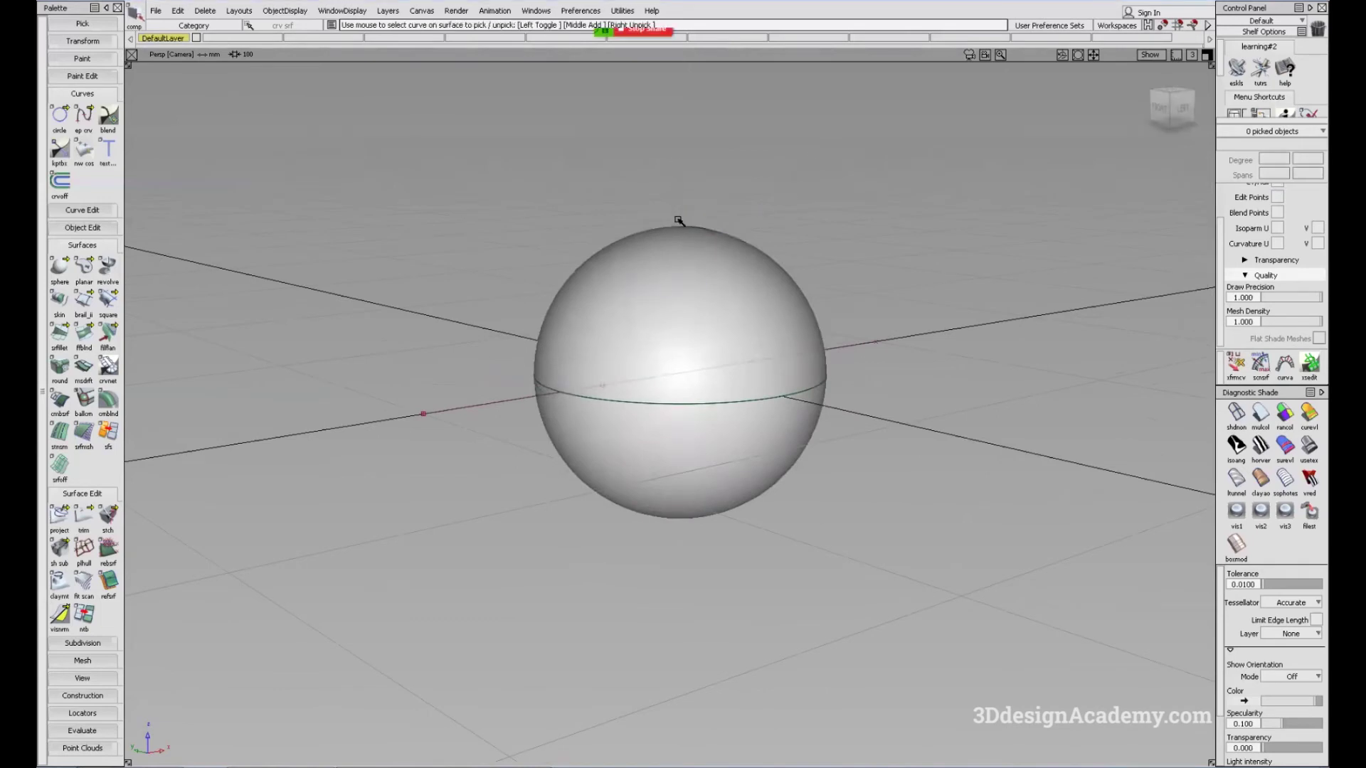
pyautogui.keyDown('ctrl'); pyautogui.keyDown('shift'); pyautogui.moveTo(818, 177); pyautogui.dragTo(818, 207); pyautogui.keyUp('shift'); pyautogui.keyUp('ctrl')
pyautogui.click(731, 267)
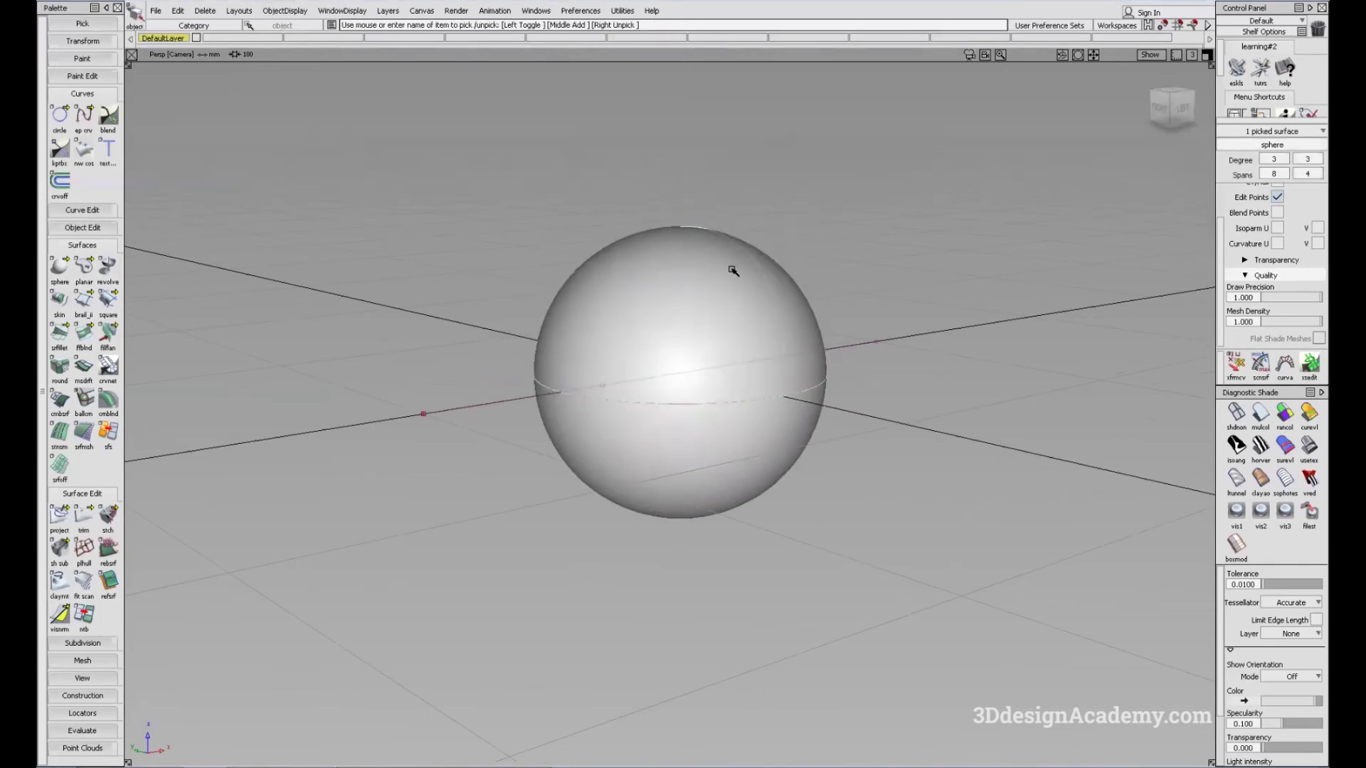
pyautogui.keyDown('alt'); pyautogui.keyDown('shift'); pyautogui.moveTo(821, 390); pyautogui.dragTo(847, 427); pyautogui.keyUp('shift'); pyautogui.keyUp('alt')
pyautogui.keyDown('ctrl'); pyautogui.keyDown('shift'); pyautogui.moveTo(847, 426); pyautogui.dragTo(851, 410); pyautogui.keyUp('shift'); pyautogui.keyUp('ctrl')
pyautogui.moveTo(859, 408); pyautogui.dragTo(871, 317, button='right')
pyautogui.hotkey('ctrl', 'z')
# Delete the construction history of the divided sphere
pyautogui.keyDown('alt'); pyautogui.keyDown('shift'); pyautogui.moveTo(780, 375); pyautogui.dragTo(541, 356); pyautogui.keyUp('shift'); pyautogui.keyUp('alt')
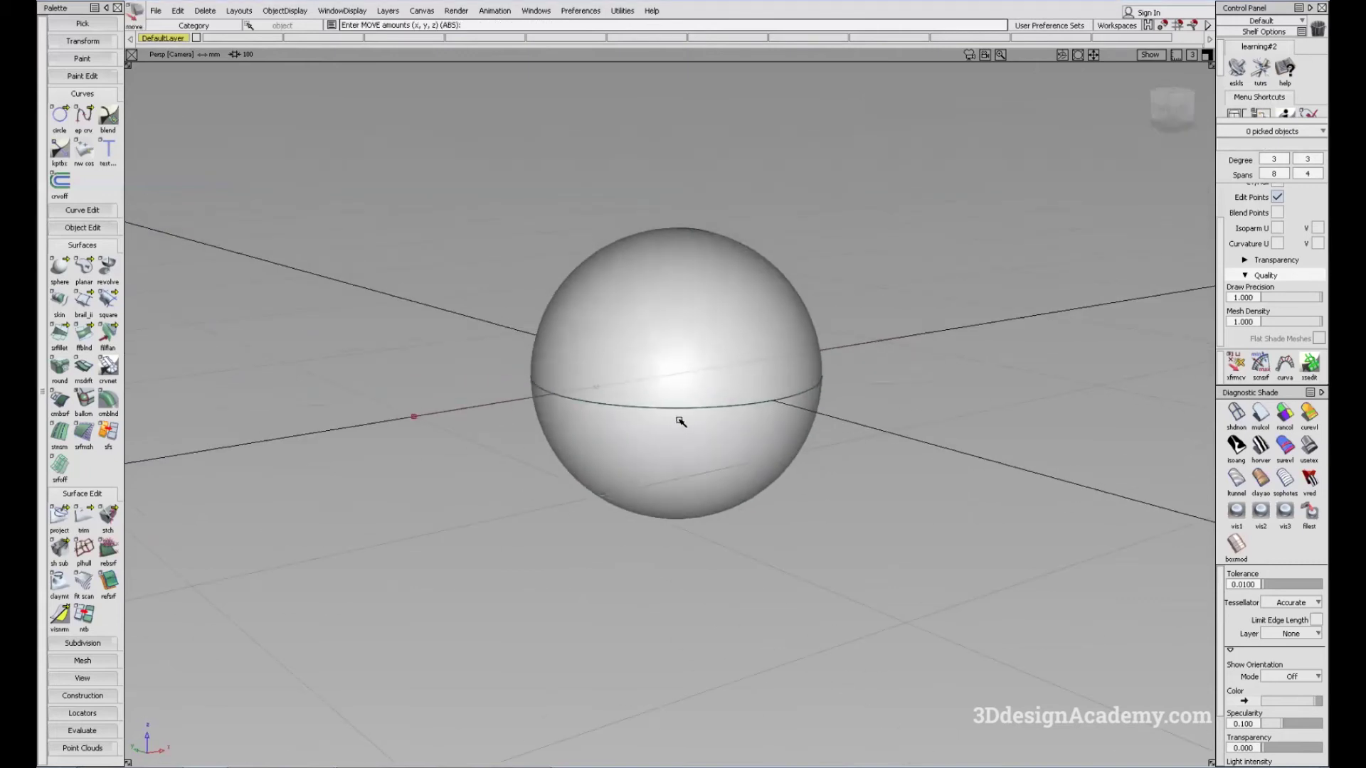
pyautogui.keyDown('alt'); pyautogui.keyDown('shift'); pyautogui.moveTo(685, 422); pyautogui.dragTo(756, 378); pyautogui.keyUp('shift'); pyautogui.keyUp('alt')
pyautogui.keyDown('alt'); pyautogui.keyDown('shift'); pyautogui.moveTo(567, 341); pyautogui.dragTo(690, 290); pyautogui.keyUp('shift'); pyautogui.keyUp('alt')
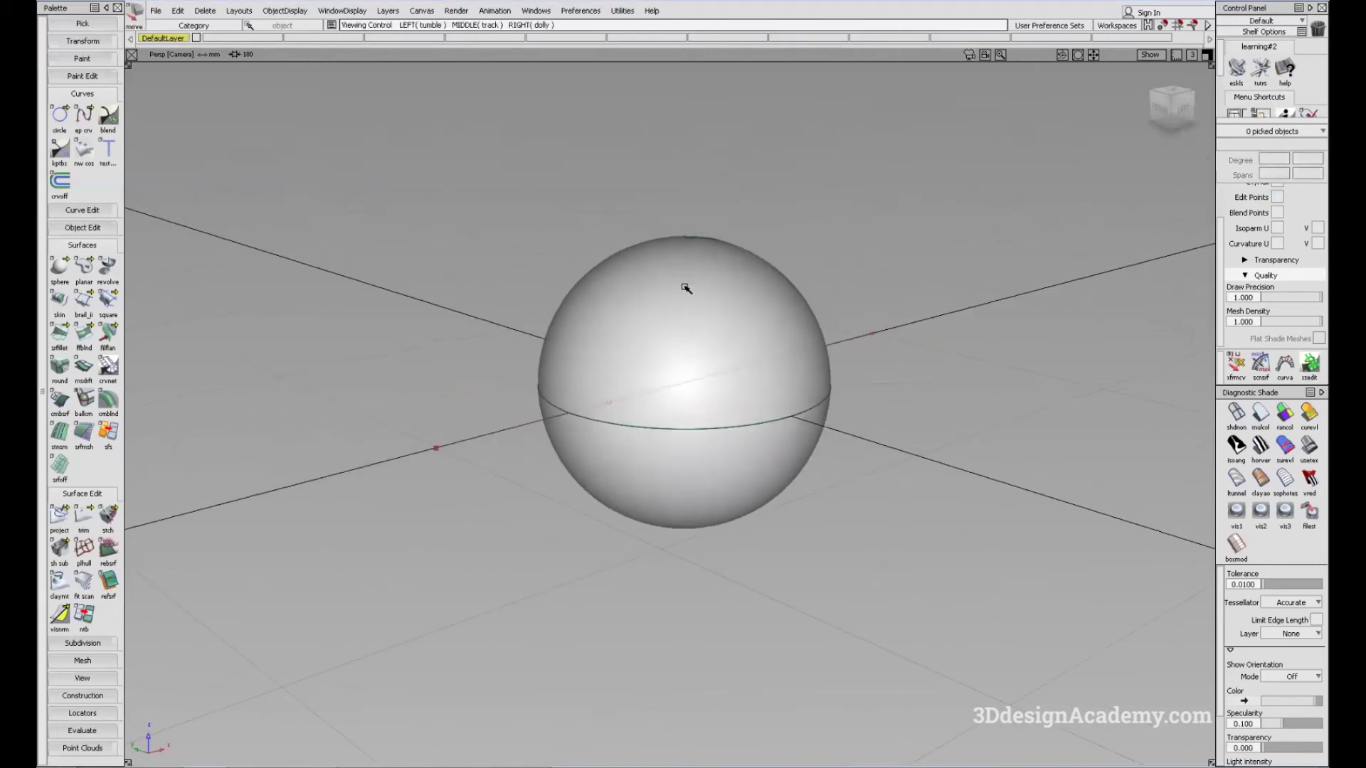
pyautogui.click(690, 345)
pyautogui.click(206, 11)
pyautogui.click(249, 40)
# Move the upper half of the sphere straight up and the lower half straight down to separate them
pyautogui.keyDown('alt'); pyautogui.keyDown('shift'); pyautogui.moveTo(732, 366); pyautogui.dragTo(735, 208); pyautogui.keyUp('shift'); pyautogui.keyUp('alt')
pyautogui.click(722, 303)
pyautogui.keyDown('ctrl'); pyautogui.keyDown('shift'); pyautogui.moveTo(887, 473); pyautogui.dragTo(890, 345, button='right'); pyautogui.keyUp('shift'); pyautogui.keyUp('ctrl')
pyautogui.keyDown('alt'); pyautogui.keyDown('shift'); pyautogui.moveTo(826, 476); pyautogui.dragTo(698, 467); pyautogui.keyUp('shift'); pyautogui.keyUp('alt')
pyautogui.keyDown('ctrl'); pyautogui.keyDown('shift'); pyautogui.moveTo(689, 344); pyautogui.dragTo(690, 445); pyautogui.keyUp('shift'); pyautogui.keyUp('ctrl')
pyautogui.click(704, 446)
pyautogui.keyDown('ctrl'); pyautogui.keyDown('shift'); pyautogui.moveTo(905, 454); pyautogui.dragTo(891, 384, button='right'); pyautogui.keyUp('shift'); pyautogui.keyUp('ctrl')
pyautogui.moveTo(891, 398); pyautogui.dragTo(892, 456, button='right')
pyautogui.keyDown('alt'); pyautogui.keyDown('shift'); pyautogui.moveTo(952, 463); pyautogui.dragTo(835, 541); pyautogui.keyUp('shift'); pyautogui.keyUp('alt')
pyautogui.keyDown('ctrl'); pyautogui.keyDown('shift'); pyautogui.moveTo(832, 551); pyautogui.dragTo(795, 420); pyautogui.keyUp('shift'); pyautogui.keyUp('ctrl')
pyautogui.keyDown('alt'); pyautogui.keyDown('shift'); pyautogui.moveTo(800, 416); pyautogui.dragTo(845, 344); pyautogui.keyUp('shift'); pyautogui.keyUp('alt')
pyautogui.click(847, 343)
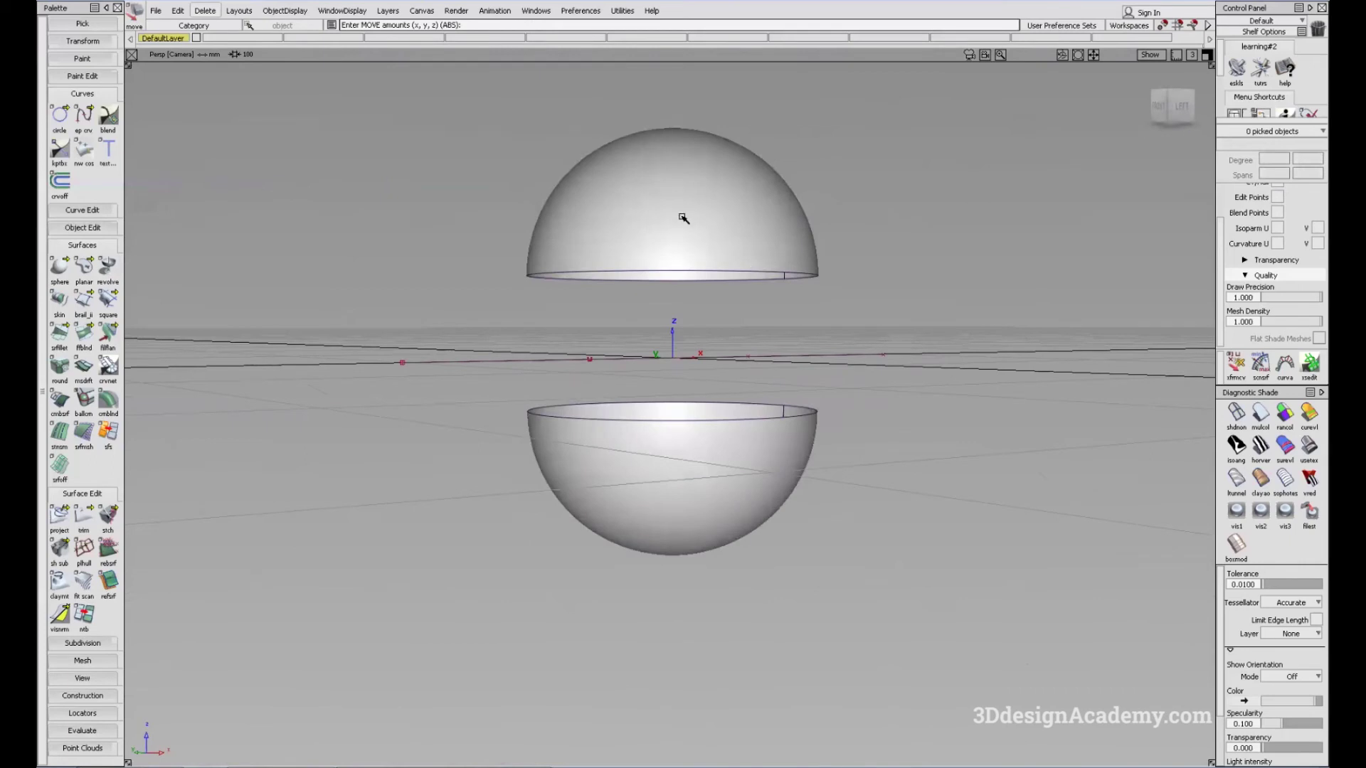
# Undo the moves that separated the two sphere halves
pyautogui.moveTo(684, 226)
pyautogui.keyDown('alt'); pyautogui.keyDown('shift'); pyautogui.mouseDown()
pyautogui.moveTo(668, 263)
pyautogui.moveTo(673, 313)
pyautogui.mouseUp(); pyautogui.keyUp('shift'); pyautogui.keyUp('alt')
pyautogui.keyDown('ctrl'); pyautogui.keyDown('shift'); pyautogui.moveTo(787, 202); pyautogui.dragTo(695, 332); pyautogui.keyUp('shift'); pyautogui.keyUp('ctrl')
pyautogui.click(711, 250)
pyautogui.hotkey('ctrl', 'z')
pyautogui.hotkey('ctrl', 'z')
pyautogui.hotkey('ctrl', 'z')
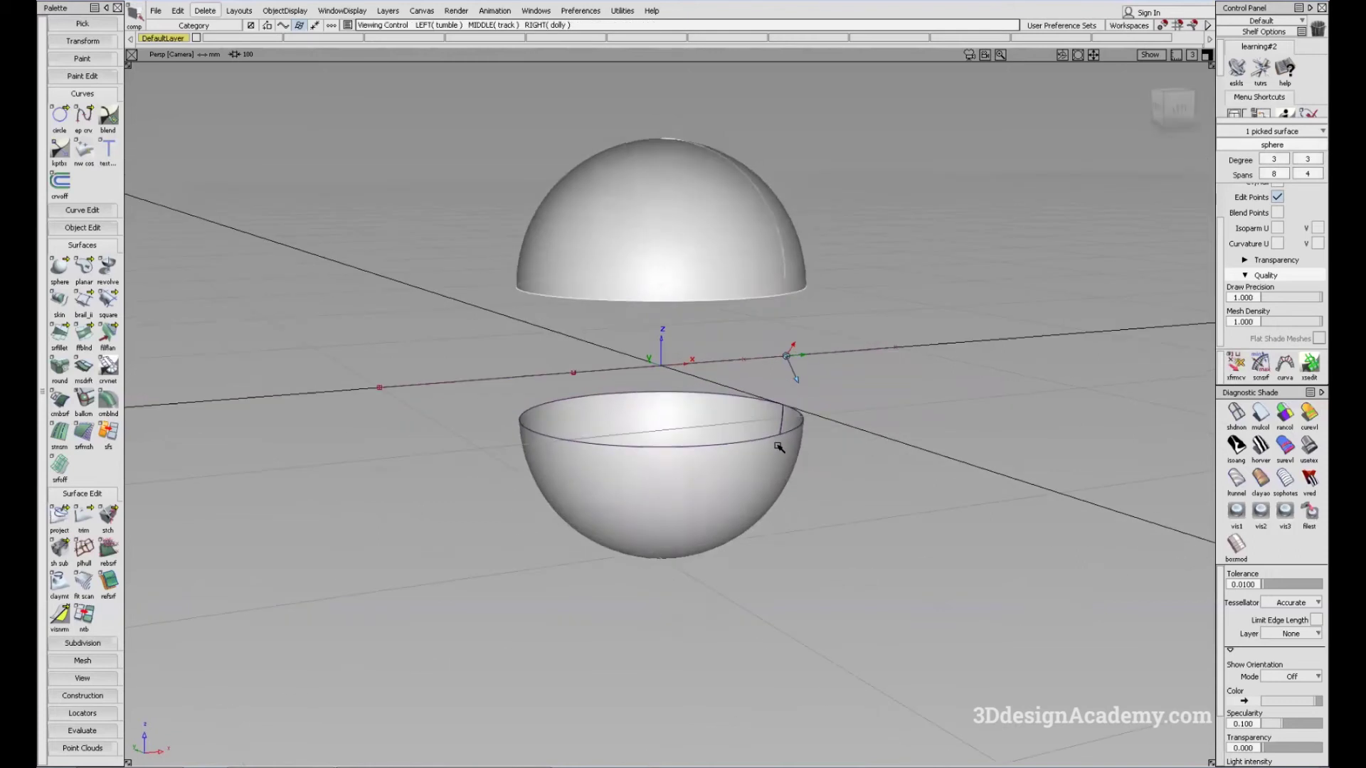
# Delete the upper half and untrim the remaining lower half back into a full sphere
pyautogui.click(767, 328)
pyautogui.press('Delete')
pyautogui.click(670, 433)
pyautogui.moveTo(83, 523); pyautogui.dragTo(140, 519)
pyautogui.click(732, 375)
pyautogui.click(1176, 113)
pyautogui.keyDown('alt'); pyautogui.keyDown('shift'); pyautogui.moveTo(726, 391); pyautogui.dragTo(686, 441); pyautogui.keyUp('shift'); pyautogui.keyUp('alt')
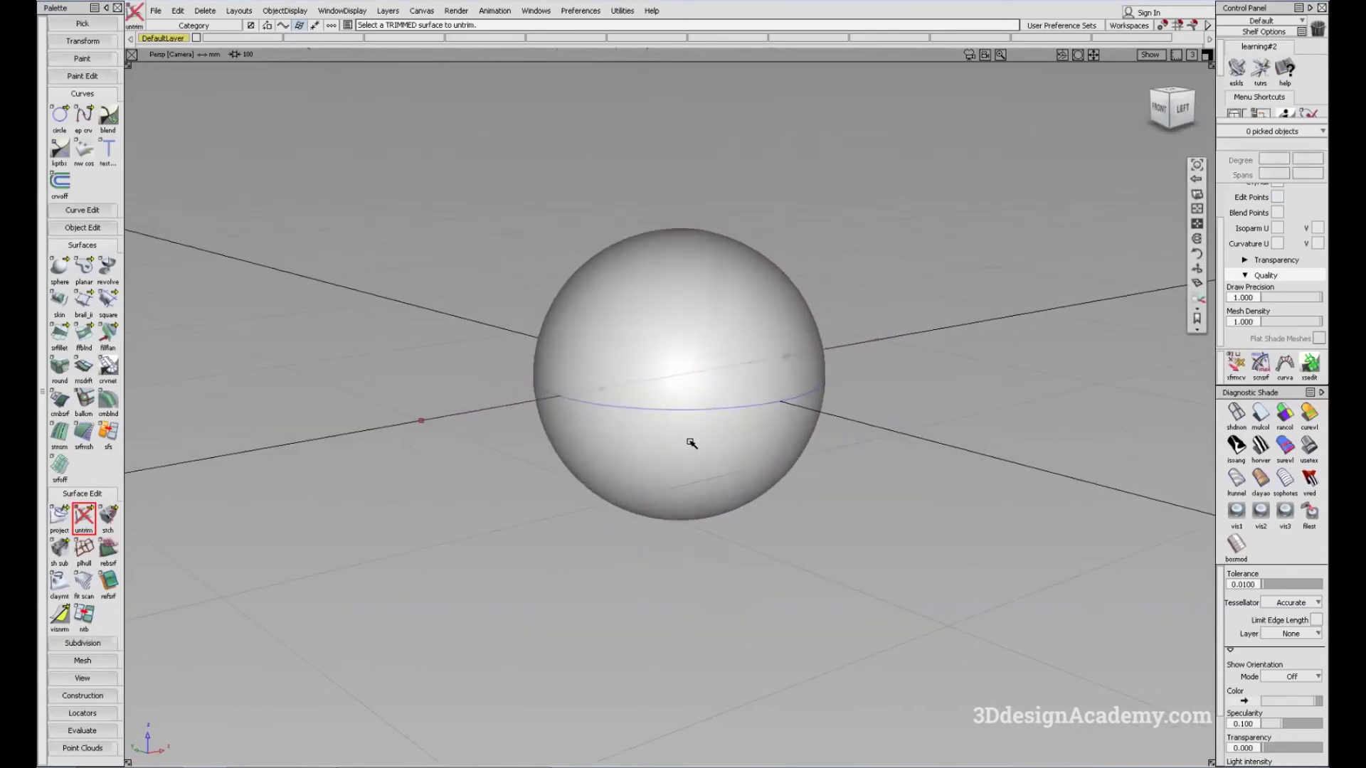
# Pick the curve on surface around the sphere's equator and delete it
pyautogui.press('F6')
pyautogui.keyDown('ctrl'); pyautogui.keyDown('shift'); pyautogui.moveTo(758, 476); pyautogui.dragTo(729, 485); pyautogui.keyUp('shift'); pyautogui.keyUp('ctrl')
pyautogui.click(782, 414)
pyautogui.press('Delete')
pyautogui.press('Return')
pyautogui.keyDown('alt'); pyautogui.keyDown('shift'); pyautogui.moveTo(680, 433); pyautogui.dragTo(548, 487); pyautogui.keyUp('shift'); pyautogui.keyUp('alt')
pyautogui.press('F8')
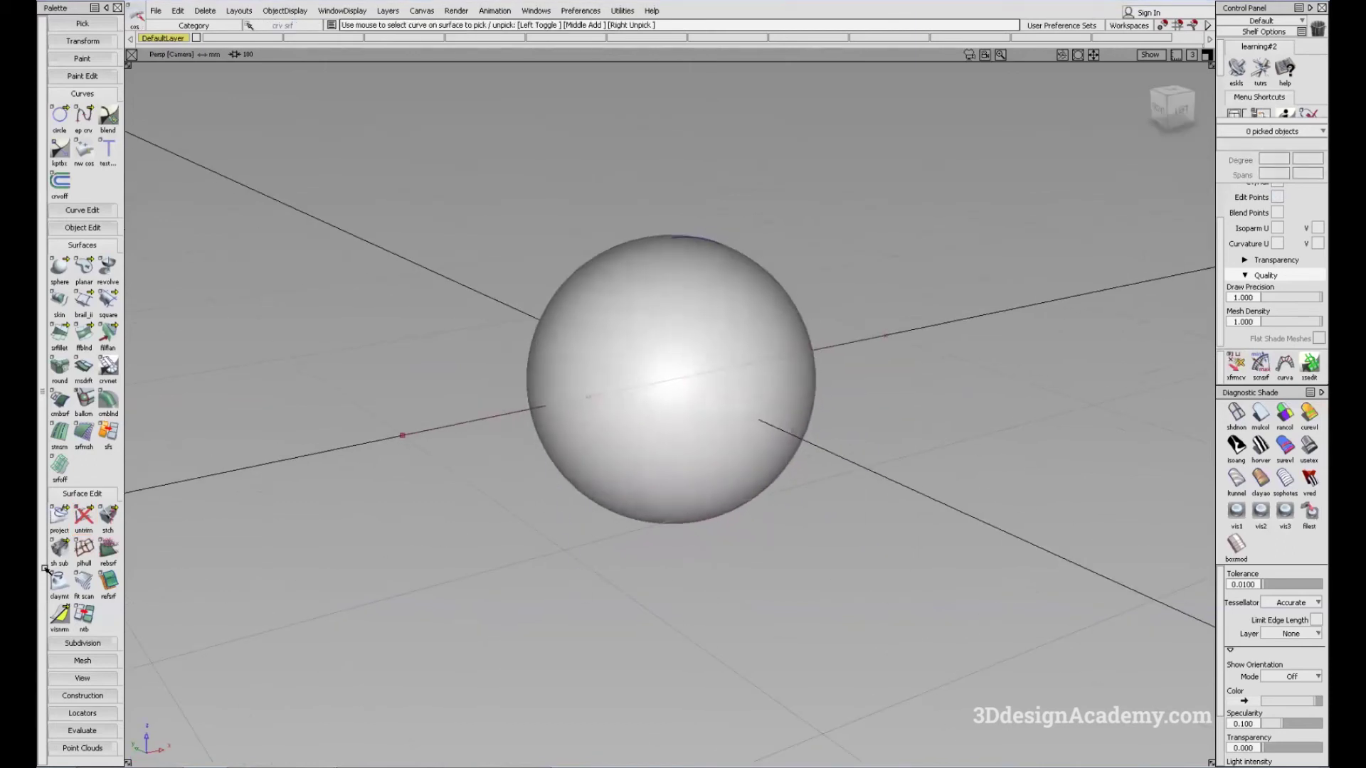
# Project the line onto the untrimmed sphere from the perspective view
pyautogui.click(57, 525)
pyautogui.click(654, 420)
pyautogui.press('space')
pyautogui.click(663, 382)
pyautogui.press('space')
pyautogui.click(634, 446)
pyautogui.keyDown('alt'); pyautogui.keyDown('shift'); pyautogui.moveTo(634, 445); pyautogui.dragTo(696, 459); pyautogui.keyUp('shift'); pyautogui.keyUp('alt')
pyautogui.keyDown('alt'); pyautogui.keyDown('shift'); pyautogui.moveTo(442, 494); pyautogui.dragTo(792, 462); pyautogui.keyUp('shift'); pyautogui.keyUp('alt')
pyautogui.hotkey('ctrl', 'g')
# Examine the course of the newly projected curve and its projection vector around the sphere from several angles
pyautogui.keyDown('alt'); pyautogui.keyDown('shift'); pyautogui.moveTo(612, 453); pyautogui.dragTo(694, 411); pyautogui.keyUp('shift'); pyautogui.keyUp('alt')
pyautogui.keyDown('alt'); pyautogui.keyDown('shift'); pyautogui.moveTo(562, 394); pyautogui.dragTo(638, 405); pyautogui.keyUp('shift'); pyautogui.keyUp('alt')
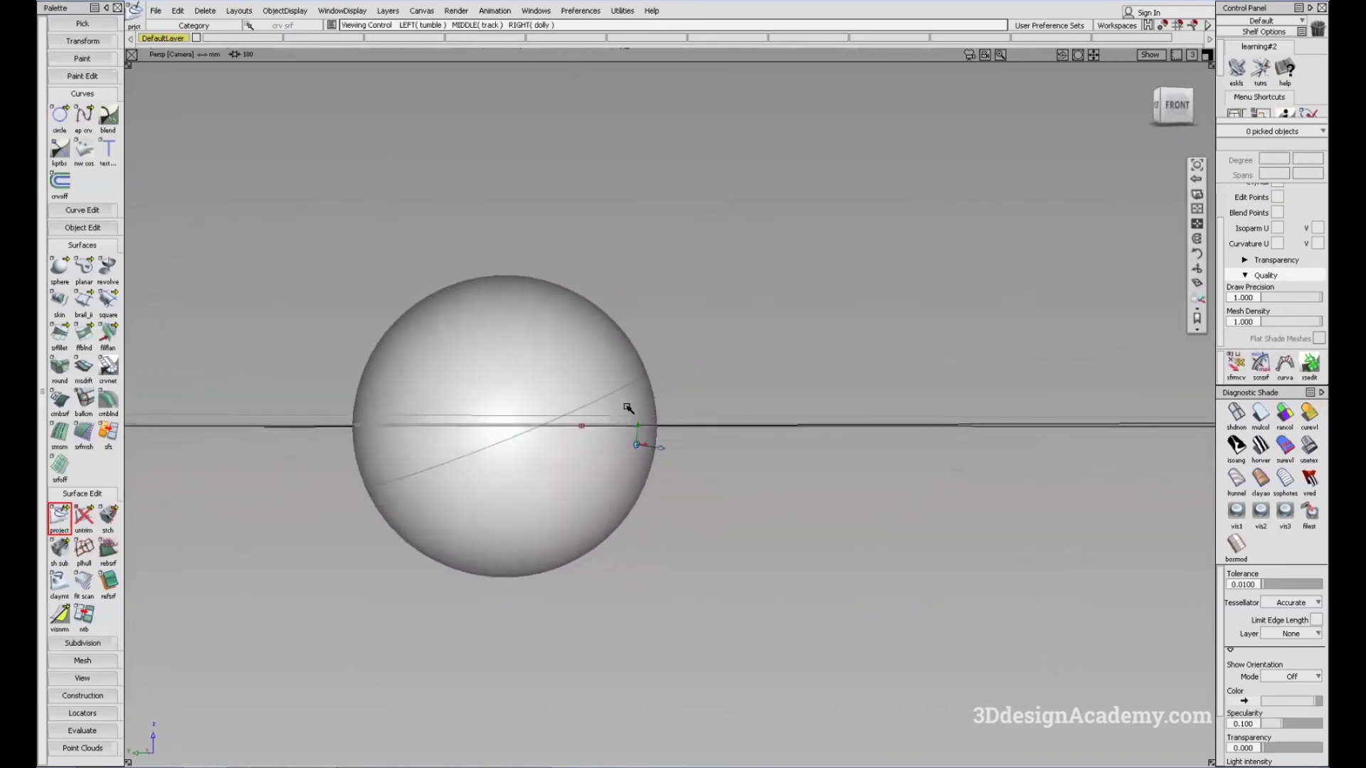
pyautogui.keyDown('alt'); pyautogui.keyDown('shift'); pyautogui.moveTo(689, 363); pyautogui.dragTo(775, 389); pyautogui.keyUp('shift'); pyautogui.keyUp('alt')
pyautogui.click(692, 458)
pyautogui.keyDown('ctrl'); pyautogui.keyDown('shift'); pyautogui.moveTo(776, 389); pyautogui.dragTo(813, 543); pyautogui.keyUp('shift'); pyautogui.keyUp('ctrl')
pyautogui.keyDown('alt'); pyautogui.keyDown('shift'); pyautogui.moveTo(844, 449); pyautogui.dragTo(866, 540); pyautogui.keyUp('shift'); pyautogui.keyUp('alt')
pyautogui.keyDown('alt'); pyautogui.keyDown('shift'); pyautogui.moveTo(497, 341); pyautogui.dragTo(598, 375); pyautogui.keyUp('shift'); pyautogui.keyUp('alt')
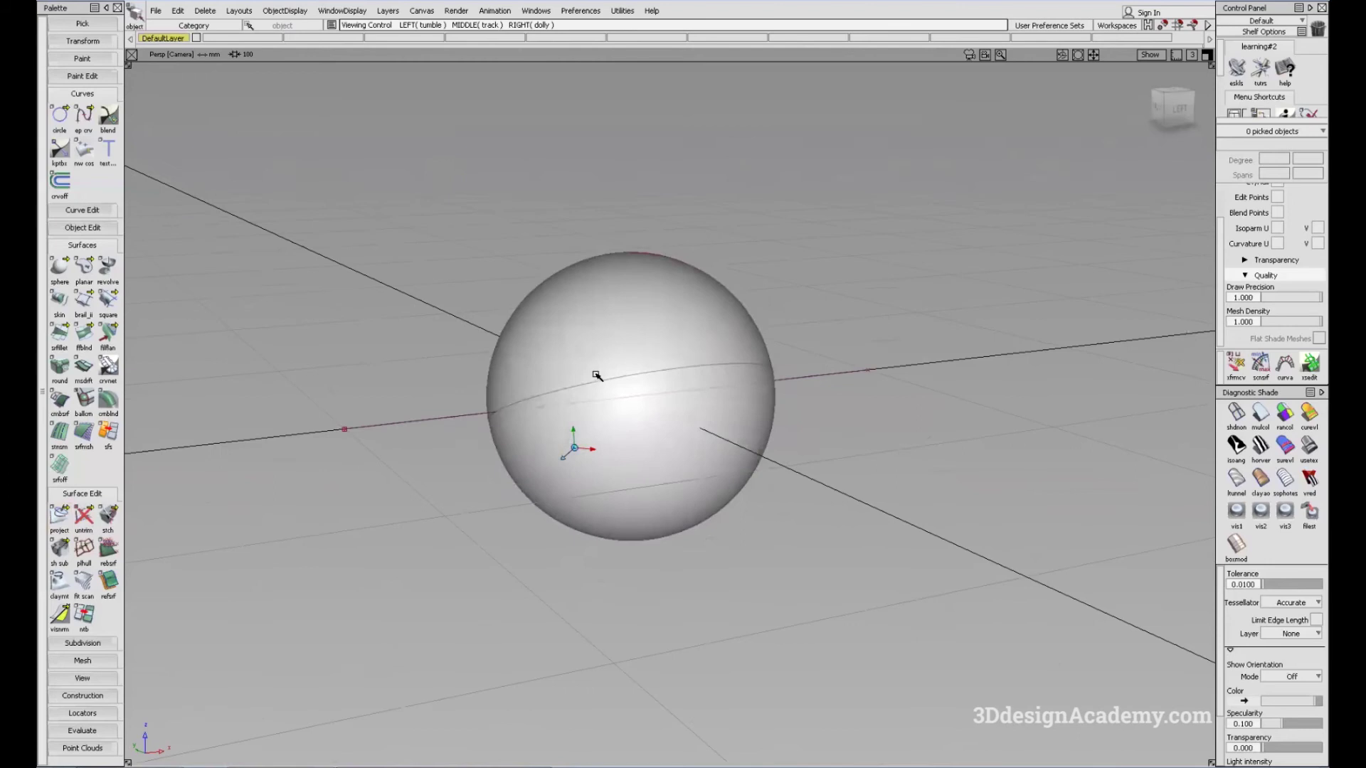
# Delete the sphere together with its projected curve, leaving the original line in place
pyautogui.keyDown('ctrl'); pyautogui.keyDown('shift'); pyautogui.moveTo(680, 450); pyautogui.dragTo(400, 275); pyautogui.keyUp('shift'); pyautogui.keyUp('ctrl')
pyautogui.moveTo(687, 283); pyautogui.dragTo(846, 530)
pyautogui.press('Delete')
pyautogui.keyDown('ctrl'); pyautogui.keyDown('shift'); pyautogui.moveTo(679, 236); pyautogui.dragTo(680, 350); pyautogui.keyUp('shift'); pyautogui.keyUp('ctrl')
pyautogui.click(680, 350)
pyautogui.press('Delete')
# Create a primitive cylinder and move it so that its base is snapped to the origin
pyautogui.moveTo(60, 266); pyautogui.dragTo(138, 274)
pyautogui.keyDown('alt'); pyautogui.keyDown('shift'); pyautogui.moveTo(640, 388); pyautogui.dragTo(626, 408); pyautogui.keyUp('shift'); pyautogui.keyUp('alt')
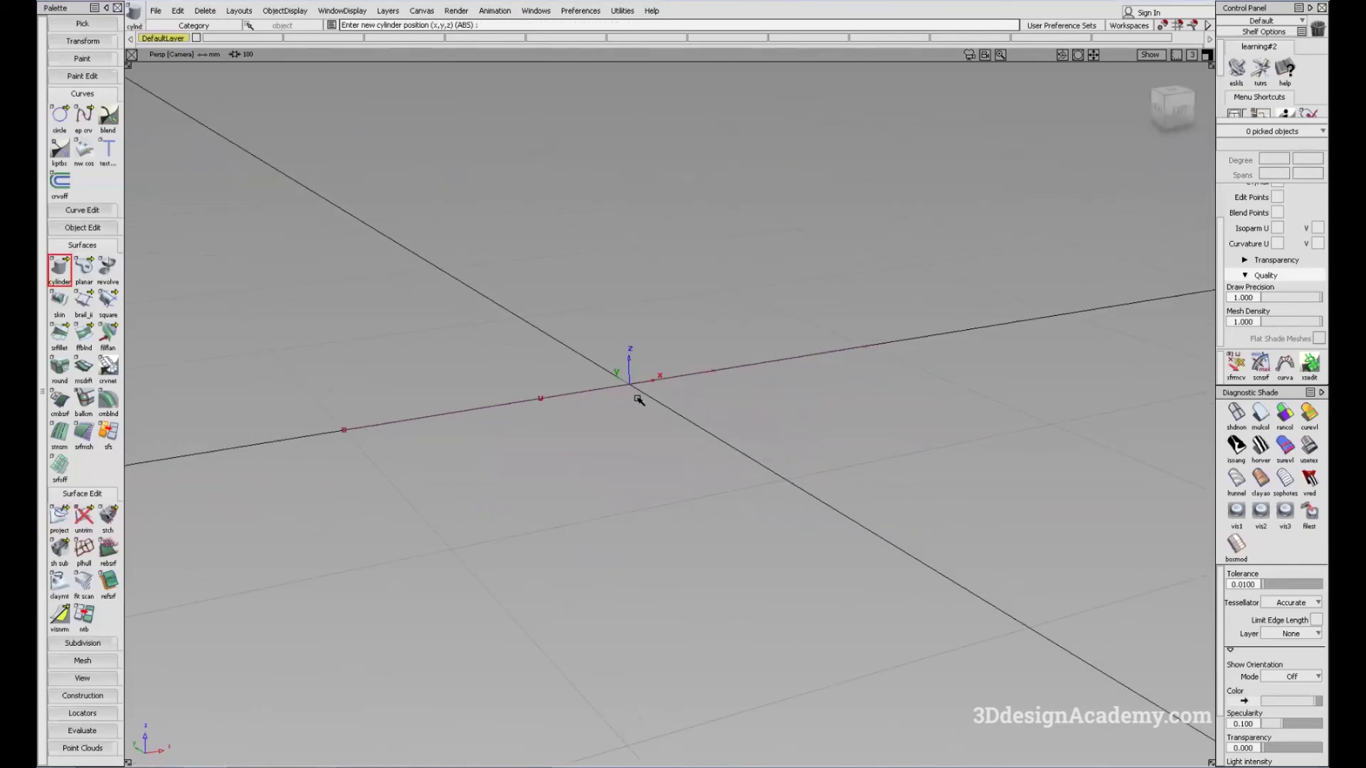
pyautogui.keyDown('alt'); pyautogui.click(638, 398); pyautogui.keyUp('alt')
pyautogui.keyDown('alt'); pyautogui.keyDown('shift'); pyautogui.moveTo(724, 411); pyautogui.dragTo(712, 402); pyautogui.keyUp('shift'); pyautogui.keyUp('alt')
pyautogui.moveTo(604, 568)
pyautogui.keyDown('ctrl'); pyautogui.keyDown('shift'); pyautogui.mouseDown()
pyautogui.moveTo(673, 498)
pyautogui.moveTo(644, 427)
pyautogui.mouseUp(); pyautogui.keyUp('shift'); pyautogui.keyUp('ctrl')
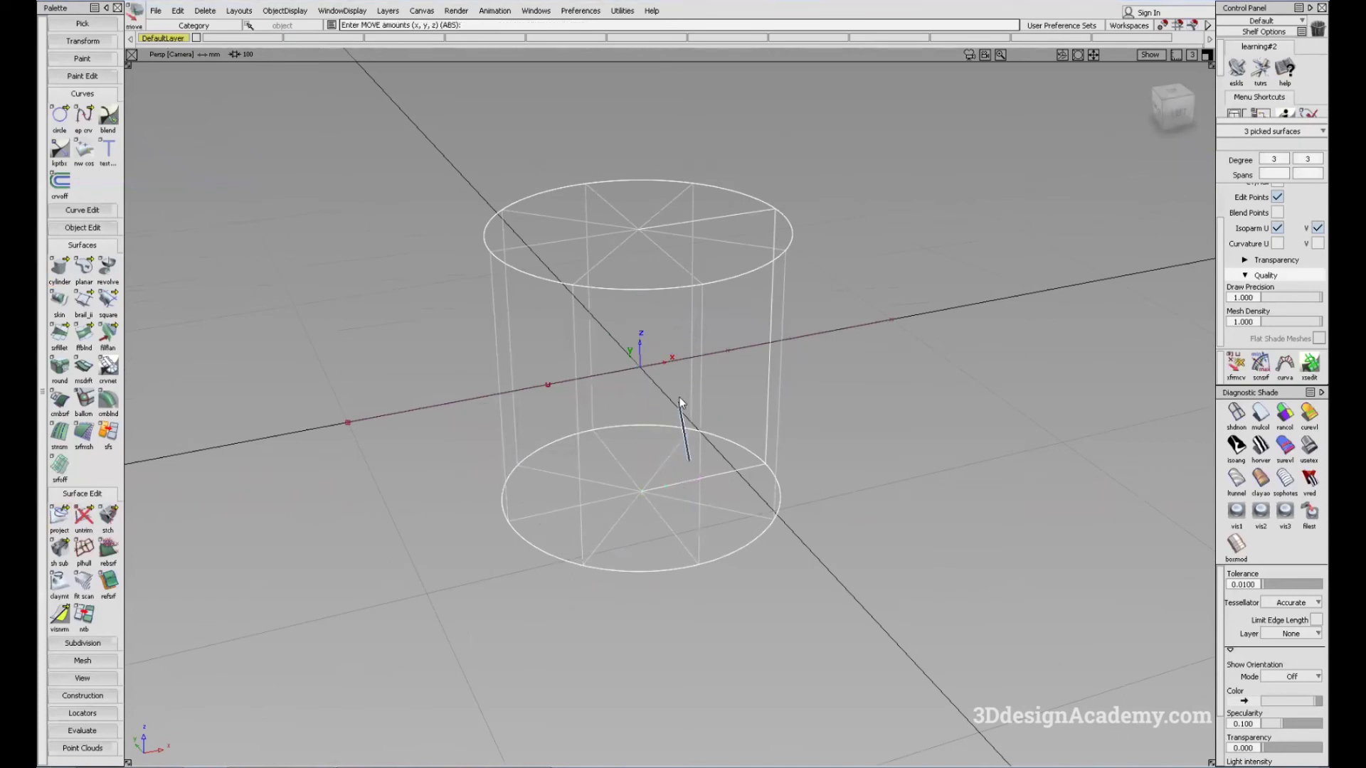
pyautogui.keyDown('alt'); pyautogui.click(647, 374); pyautogui.keyUp('alt')
# Shade the cylinder with the multi-color diagnostic shading
pyautogui.keyDown('alt'); pyautogui.keyDown('shift'); pyautogui.moveTo(776, 396); pyautogui.dragTo(783, 567, button='middle'); pyautogui.keyUp('shift'); pyautogui.keyUp('alt')
pyautogui.keyDown('ctrl'); pyautogui.keyDown('shift'); pyautogui.moveTo(783, 567); pyautogui.dragTo(744, 588); pyautogui.keyUp('shift'); pyautogui.keyUp('ctrl')
pyautogui.keyDown('alt'); pyautogui.keyDown('shift'); pyautogui.moveTo(712, 604); pyautogui.dragTo(726, 512, button='middle'); pyautogui.keyUp('shift'); pyautogui.keyUp('alt')
pyautogui.keyDown('ctrl'); pyautogui.keyDown('shift'); pyautogui.moveTo(881, 610); pyautogui.dragTo(890, 534); pyautogui.keyUp('shift'); pyautogui.keyUp('ctrl')
pyautogui.click(1260, 415)
# Move the line straight up above the ground plane so that it crosses the side of the cylinder
pyautogui.keyDown('alt'); pyautogui.keyDown('shift'); pyautogui.moveTo(816, 615); pyautogui.dragTo(726, 538); pyautogui.keyUp('shift'); pyautogui.keyUp('alt')
pyautogui.moveTo(726, 537)
pyautogui.keyDown('alt'); pyautogui.keyDown('shift'); pyautogui.mouseDown(button='middle')
pyautogui.moveTo(782, 606)
pyautogui.moveTo(696, 387)
pyautogui.mouseUp(button='middle'); pyautogui.keyUp('shift'); pyautogui.keyUp('alt')
pyautogui.keyDown('ctrl'); pyautogui.keyDown('shift'); pyautogui.moveTo(856, 471); pyautogui.dragTo(857, 427); pyautogui.keyUp('shift'); pyautogui.keyUp('ctrl')
pyautogui.click(869, 448)
pyautogui.keyDown('ctrl'); pyautogui.keyDown('shift'); pyautogui.moveTo(884, 576); pyautogui.dragTo(885, 541, button='middle'); pyautogui.keyUp('shift'); pyautogui.keyUp('ctrl')
pyautogui.moveTo(857, 544); pyautogui.dragTo(890, 342, button='right')
pyautogui.keyDown('ctrl'); pyautogui.keyDown('shift'); pyautogui.moveTo(890, 341); pyautogui.dragTo(775, 358); pyautogui.keyUp('shift'); pyautogui.keyUp('ctrl')
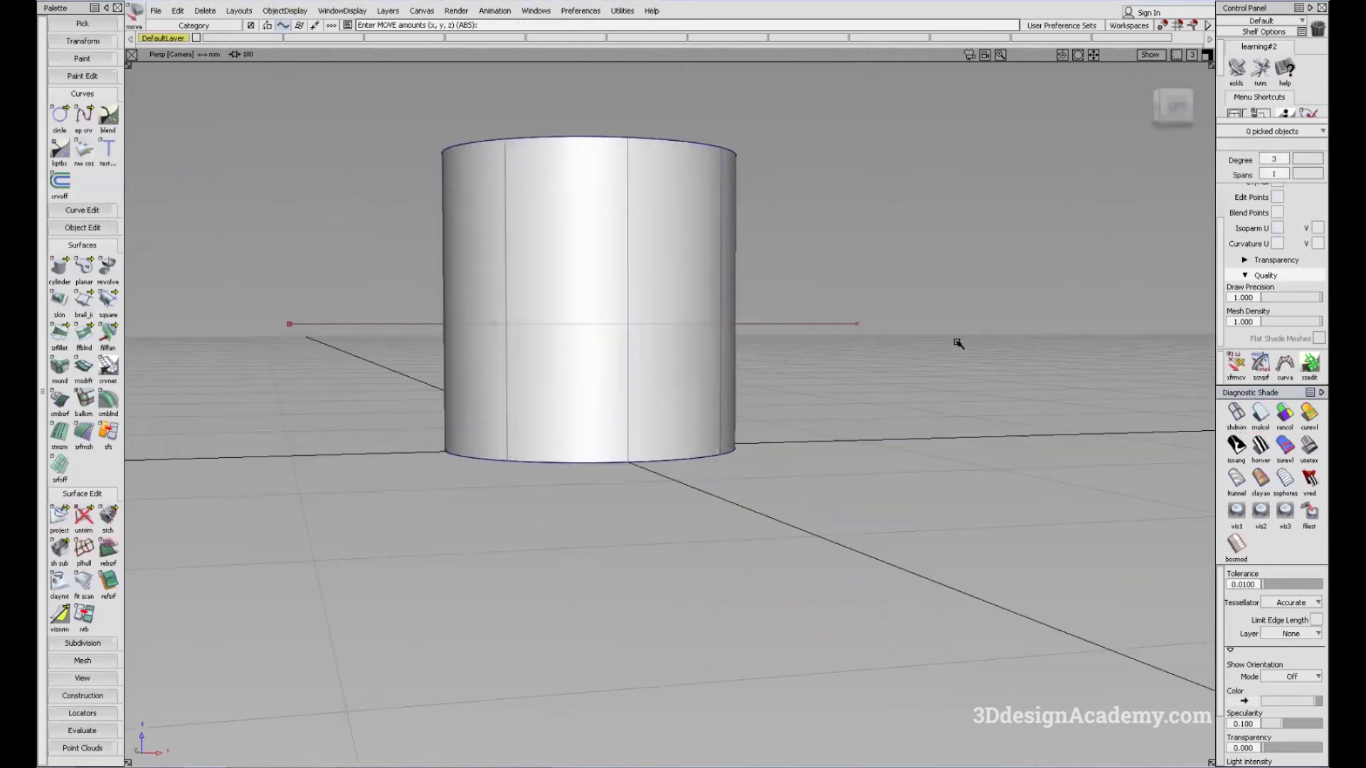
# Examine the cylinder and the line in left, front and perspective views to compare the possible projection directions
pyautogui.click(1173, 104)
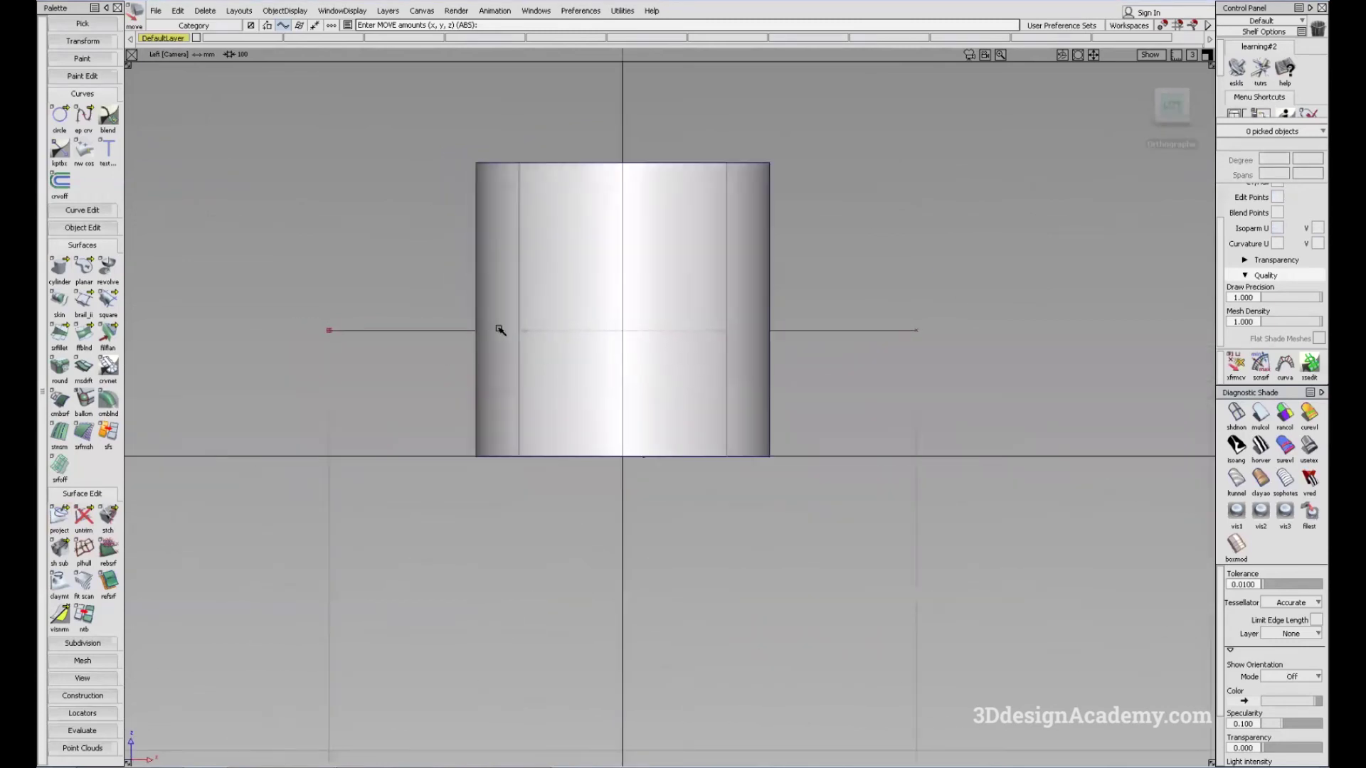
pyautogui.keyDown('alt'); pyautogui.keyDown('shift'); pyautogui.moveTo(607, 291); pyautogui.dragTo(640, 348, button='middle'); pyautogui.keyUp('shift'); pyautogui.keyUp('alt')
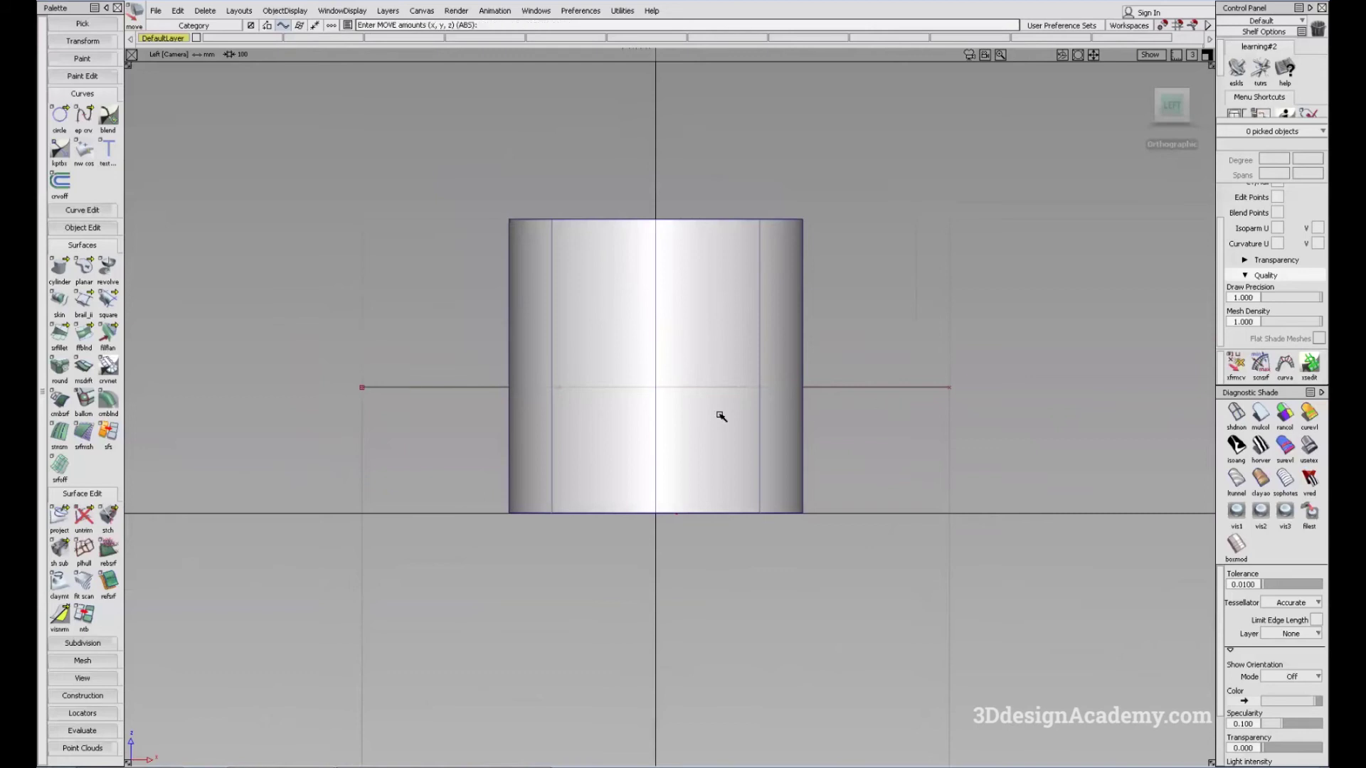
pyautogui.keyDown('alt'); pyautogui.keyDown('shift'); pyautogui.moveTo(595, 572); pyautogui.dragTo(597, 578, button='middle'); pyautogui.keyUp('shift'); pyautogui.keyUp('alt')
pyautogui.click(68, 519)
pyautogui.press('F7')
pyautogui.press('F6')
pyautogui.press('F8')
pyautogui.keyDown('alt'); pyautogui.keyDown('shift'); pyautogui.moveTo(738, 390); pyautogui.dragTo(1200, 76); pyautogui.keyUp('shift'); pyautogui.keyUp('alt')
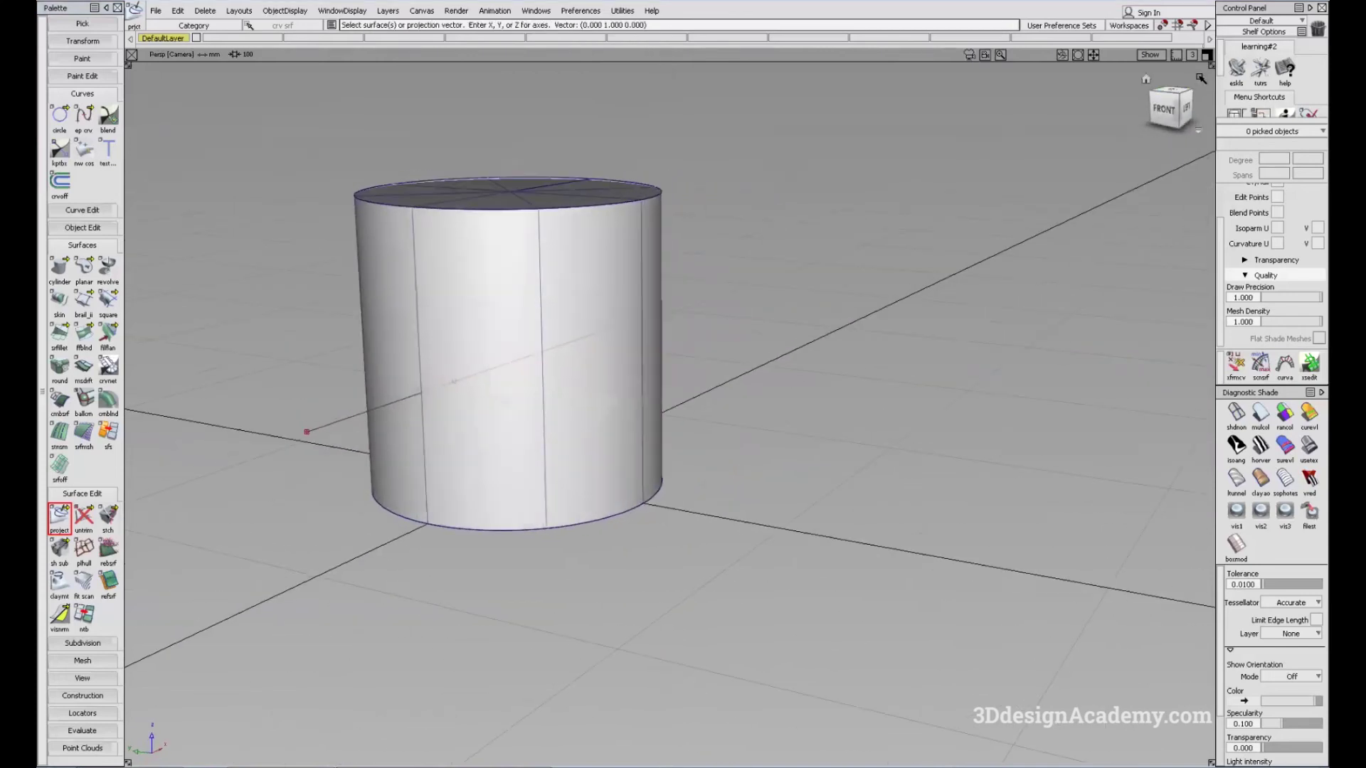
pyautogui.click(1161, 113)
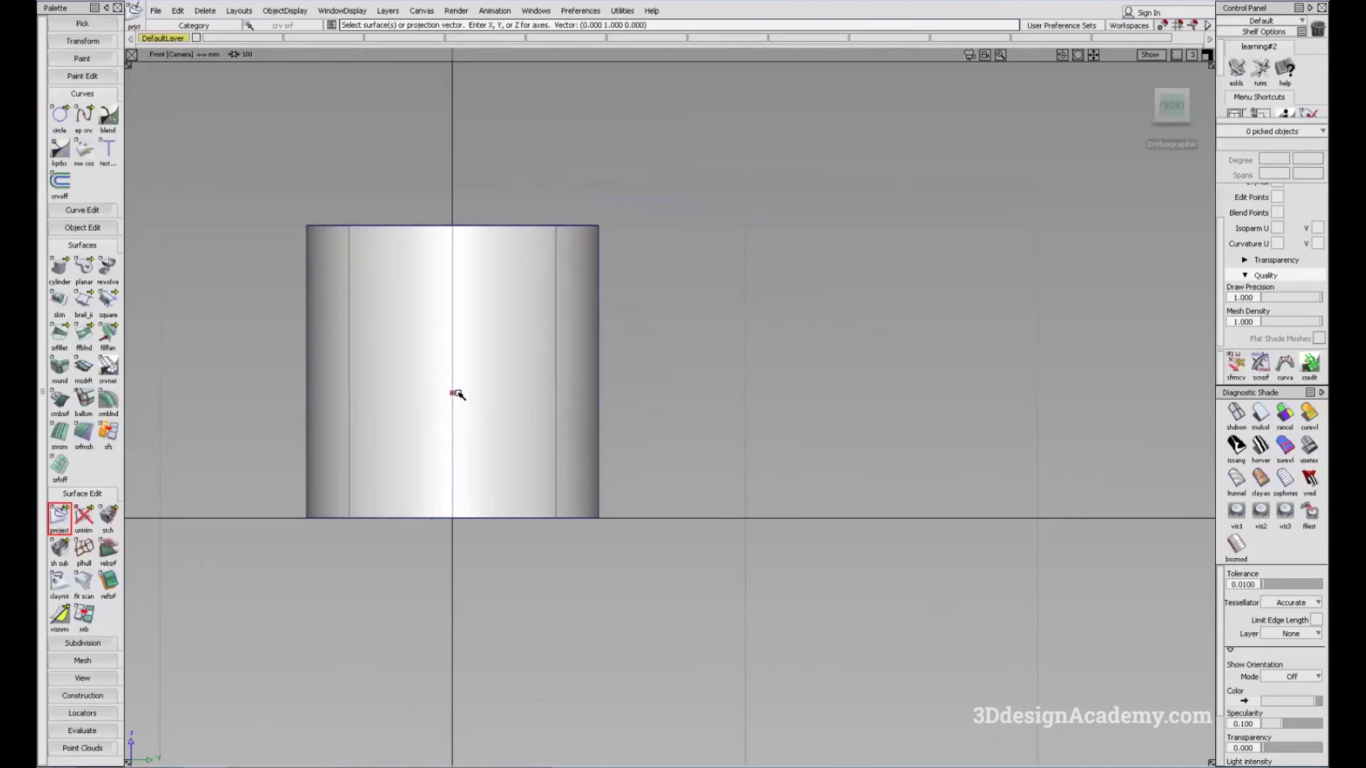
pyautogui.keyDown('alt'); pyautogui.keyDown('shift'); pyautogui.moveTo(638, 360); pyautogui.dragTo(422, 404); pyautogui.keyUp('shift'); pyautogui.keyUp('alt')
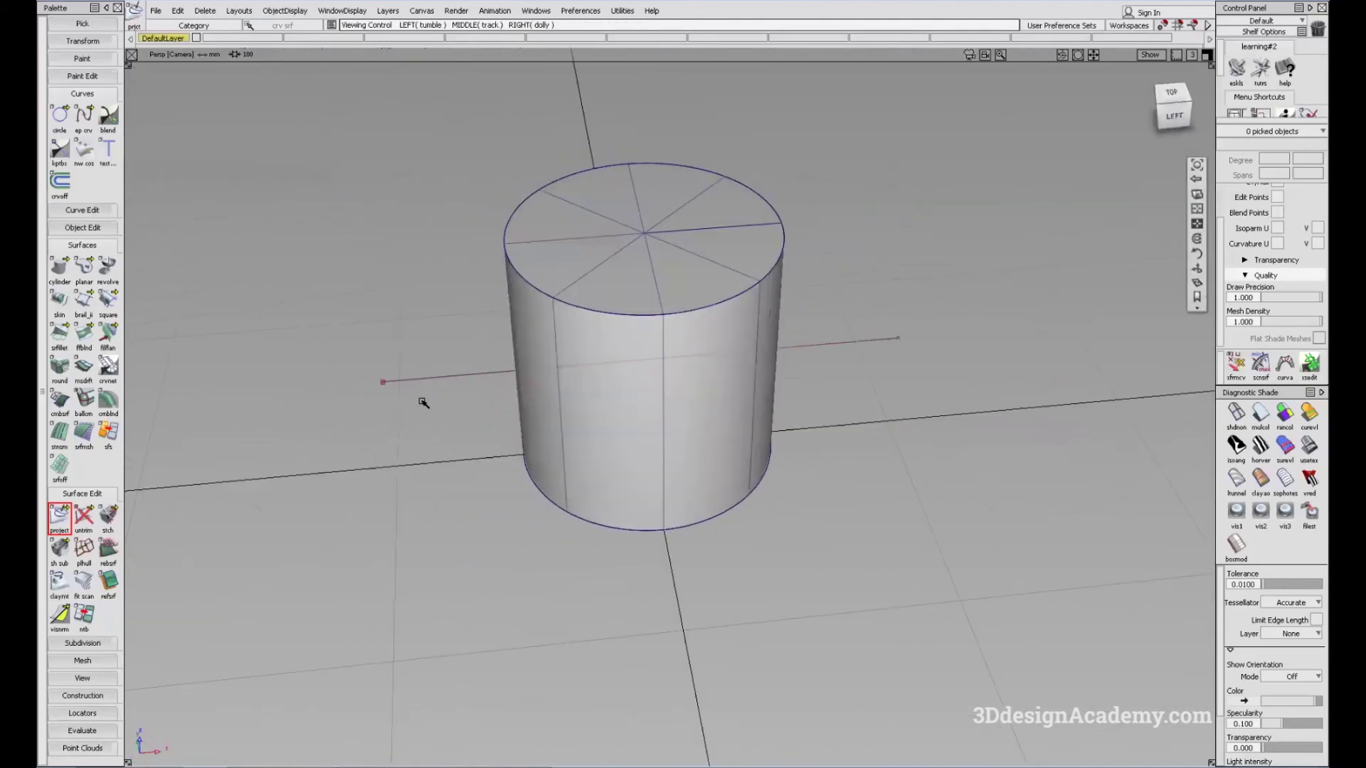
pyautogui.keyDown('alt'); pyautogui.keyDown('shift'); pyautogui.moveTo(441, 466); pyautogui.dragTo(488, 384); pyautogui.keyUp('shift'); pyautogui.keyUp('alt')
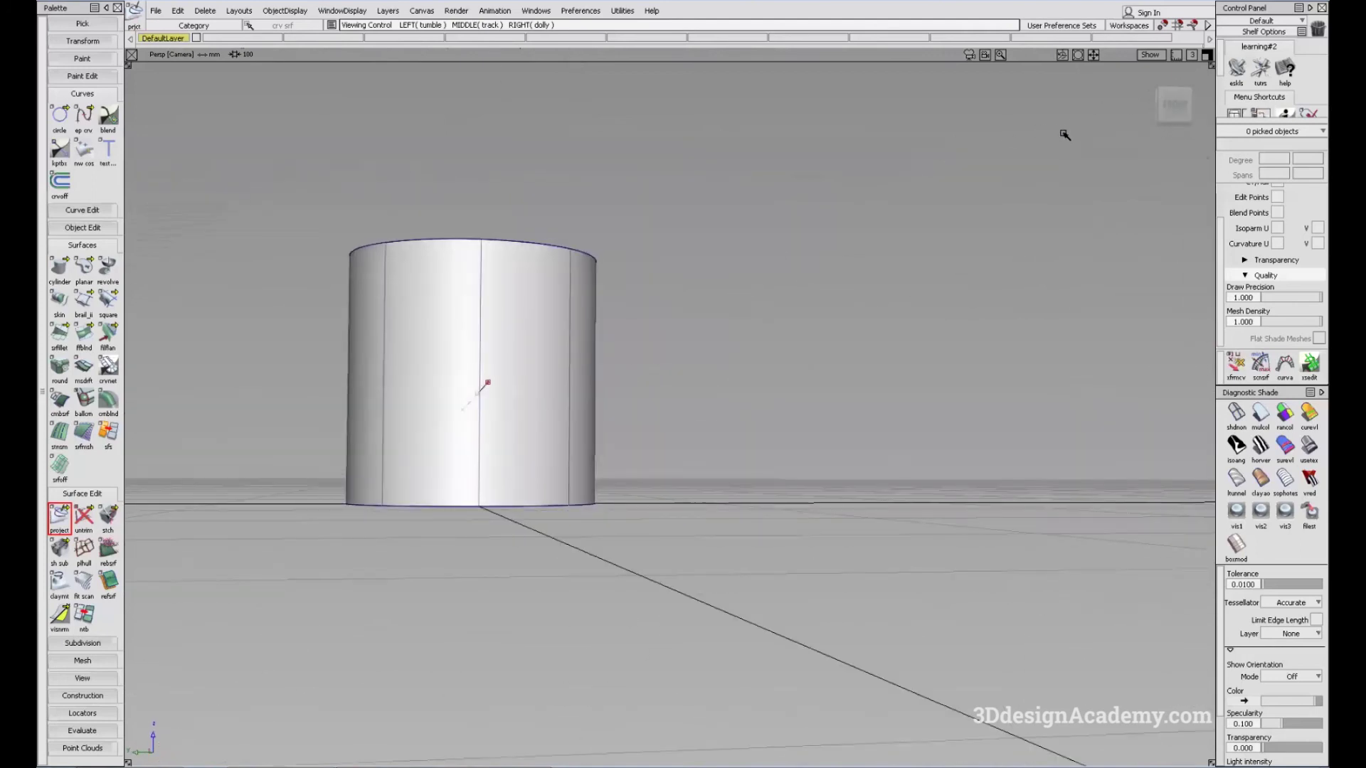
pyautogui.hotkey('ctrl', 'z')
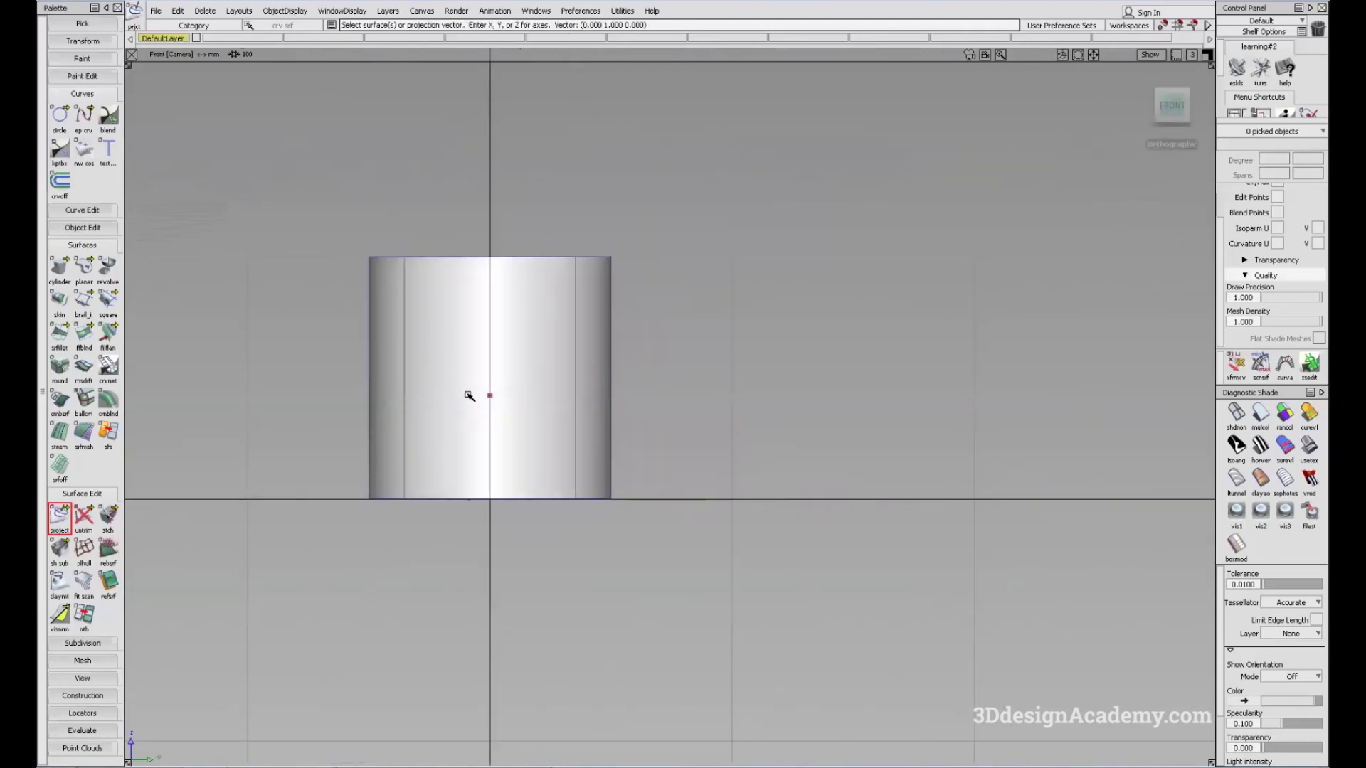
pyautogui.keyDown('alt'); pyautogui.keyDown('shift'); pyautogui.click(1171, 144); pyautogui.keyUp('shift'); pyautogui.keyUp('alt')
# Project the line onto the cylinder's side surface along the left view direction
pyautogui.click(1170, 111)
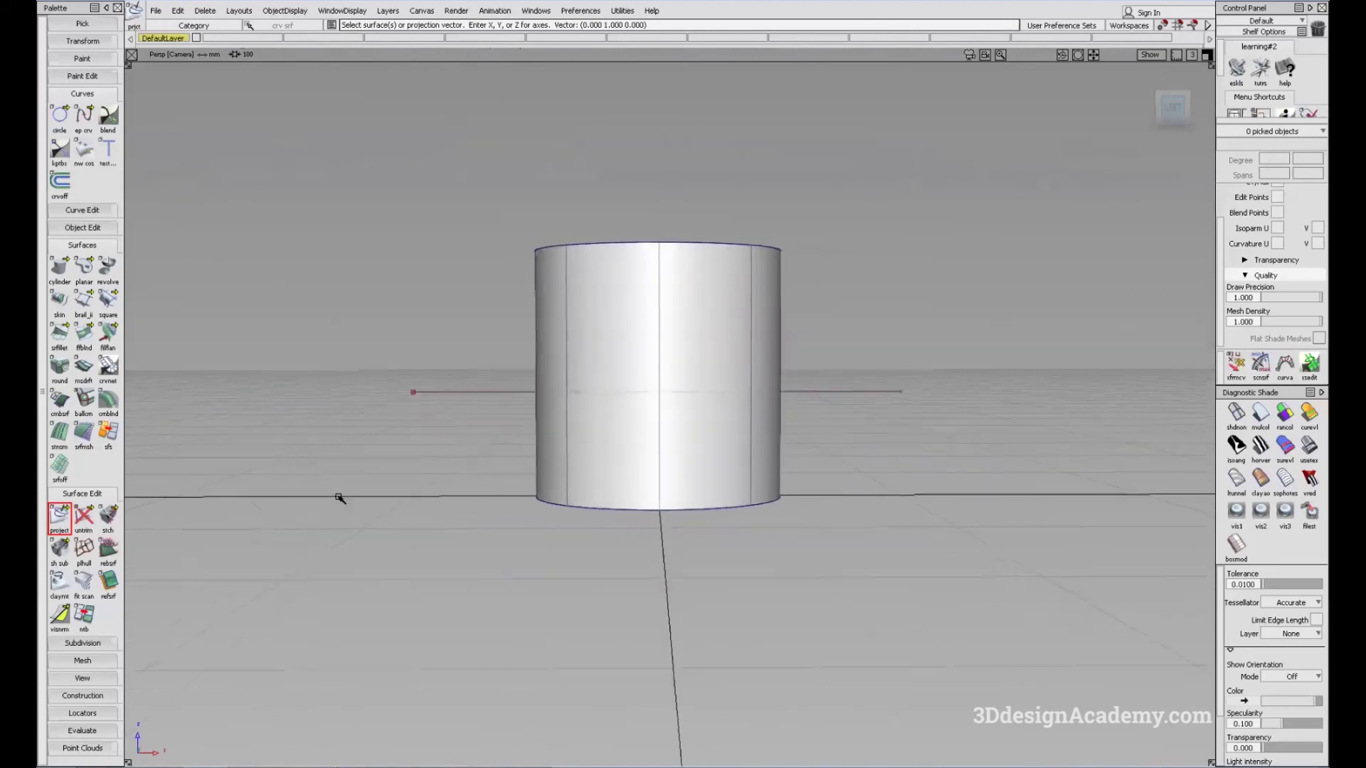
pyautogui.click(696, 423)
pyautogui.click(727, 395)
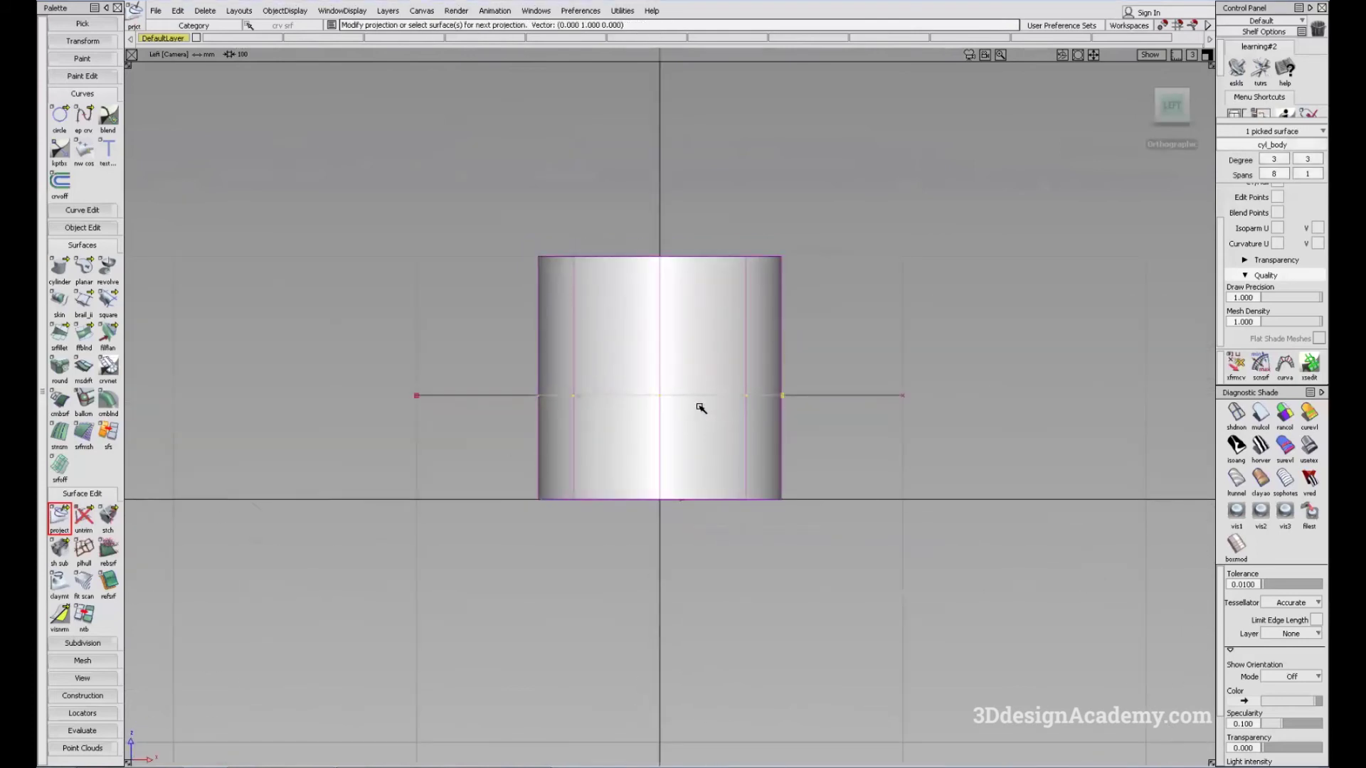
# Trim the cylinder's side surface along the projected curve, keeping the lower portion
pyautogui.moveTo(84, 519); pyautogui.dragTo(114, 520)
pyautogui.click(715, 473)
pyautogui.click(713, 471)
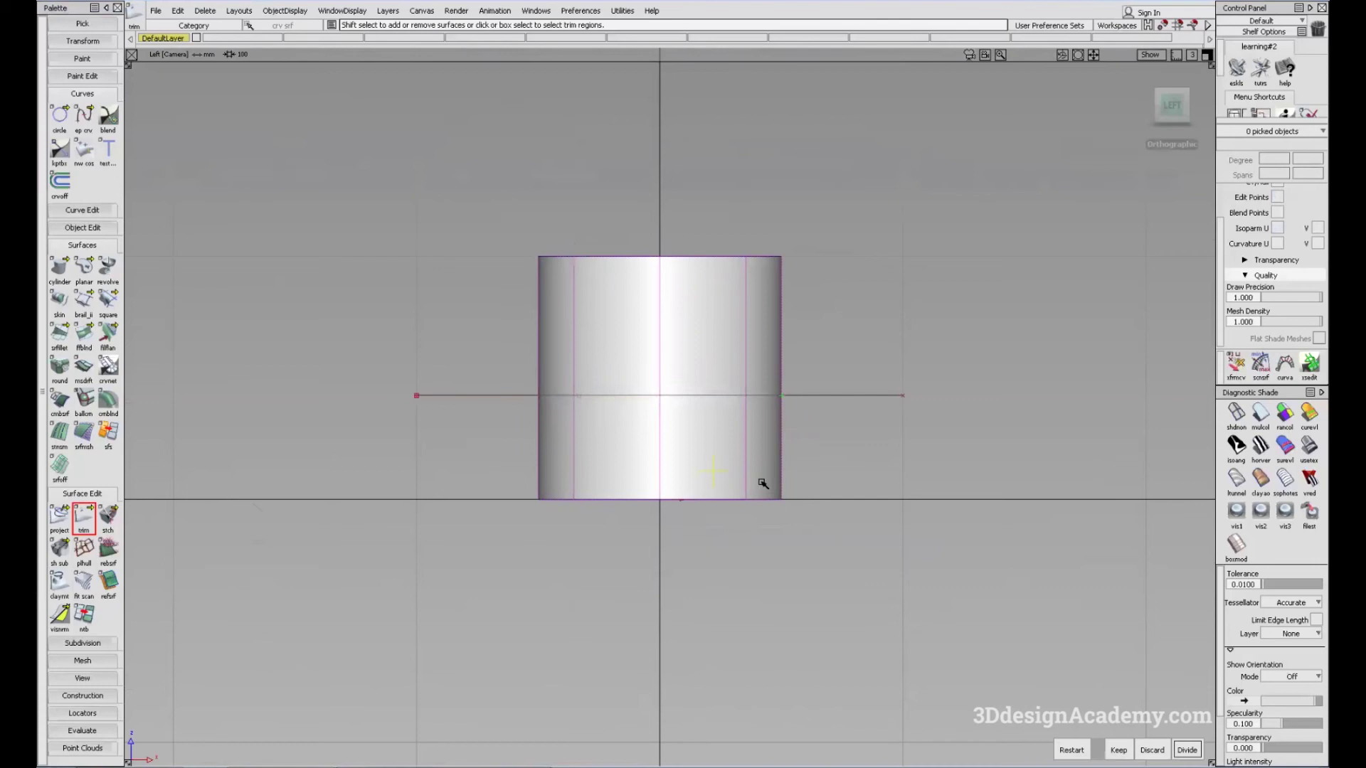
pyautogui.click(1117, 750)
pyautogui.keyDown('alt'); pyautogui.keyDown('shift'); pyautogui.moveTo(652, 390); pyautogui.dragTo(641, 357); pyautogui.keyUp('shift'); pyautogui.keyUp('alt')
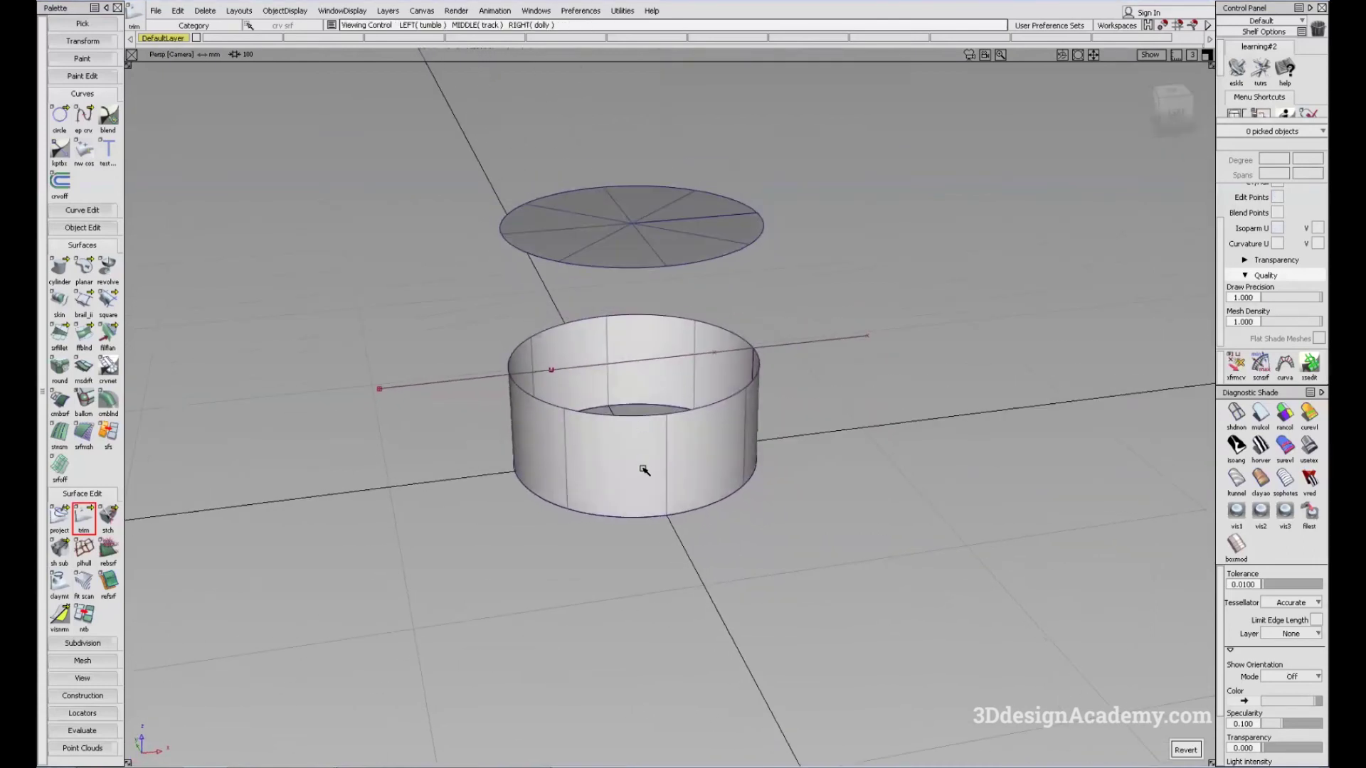
# Undo the trim of the cylinder's side surface and delete the curve projected onto it
pyautogui.click(710, 444)
pyautogui.keyDown('ctrl'); pyautogui.keyDown('shift'); pyautogui.moveTo(775, 489); pyautogui.dragTo(619, 360); pyautogui.keyUp('shift'); pyautogui.keyUp('ctrl')
pyautogui.moveTo(387, 269); pyautogui.dragTo(760, 429)
pyautogui.press('Delete')
# Project the line vertically onto the cylinder's top cap from the top view, and pick the resulting curve to check it
pyautogui.keyDown('alt'); pyautogui.keyDown('shift'); pyautogui.moveTo(736, 200); pyautogui.dragTo(428, 269); pyautogui.keyUp('shift'); pyautogui.keyUp('alt')
pyautogui.keyDown('alt'); pyautogui.keyDown('shift'); pyautogui.moveTo(670, 237); pyautogui.dragTo(772, 456); pyautogui.keyUp('shift'); pyautogui.keyUp('alt')
pyautogui.keyDown('alt'); pyautogui.keyDown('shift'); pyautogui.click(1171, 101); pyautogui.keyUp('shift'); pyautogui.keyUp('alt')
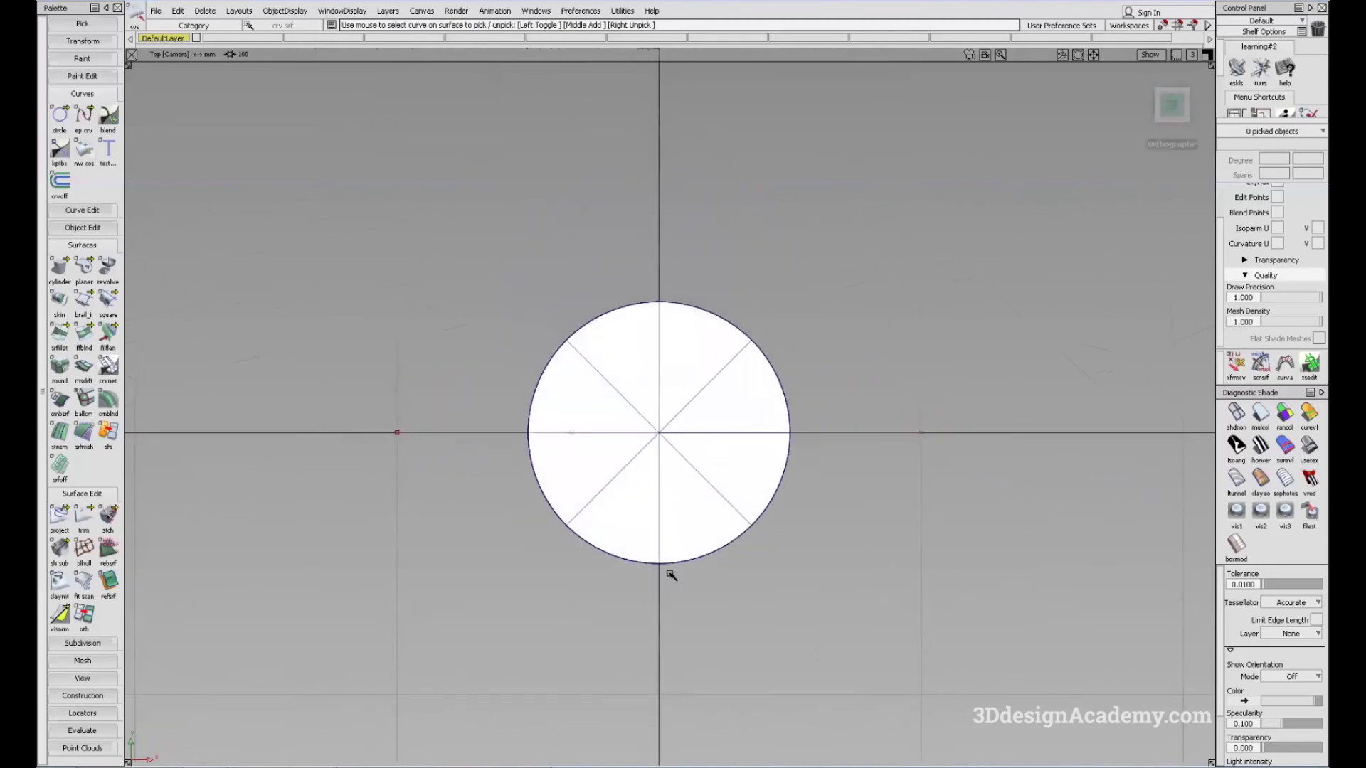
pyautogui.click(59, 513)
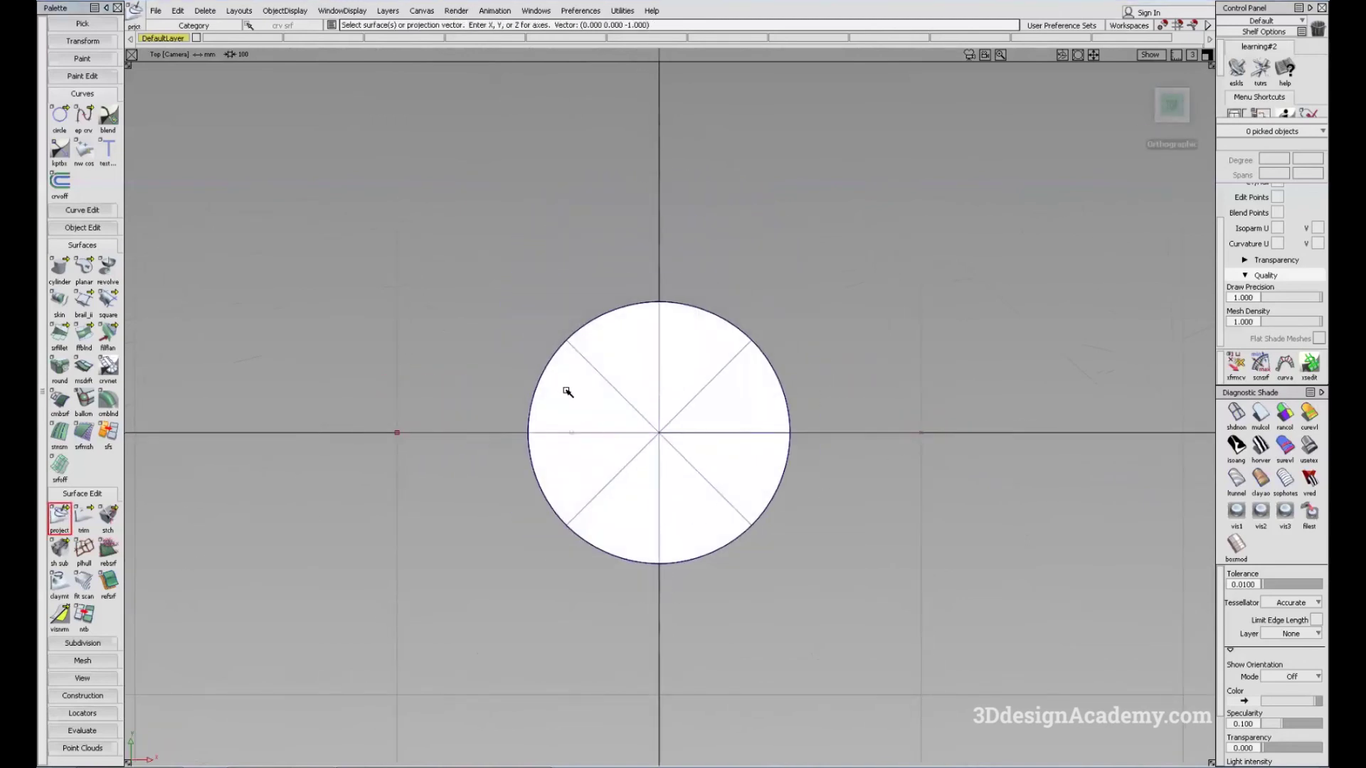
pyautogui.click(584, 414)
pyautogui.press('Return')
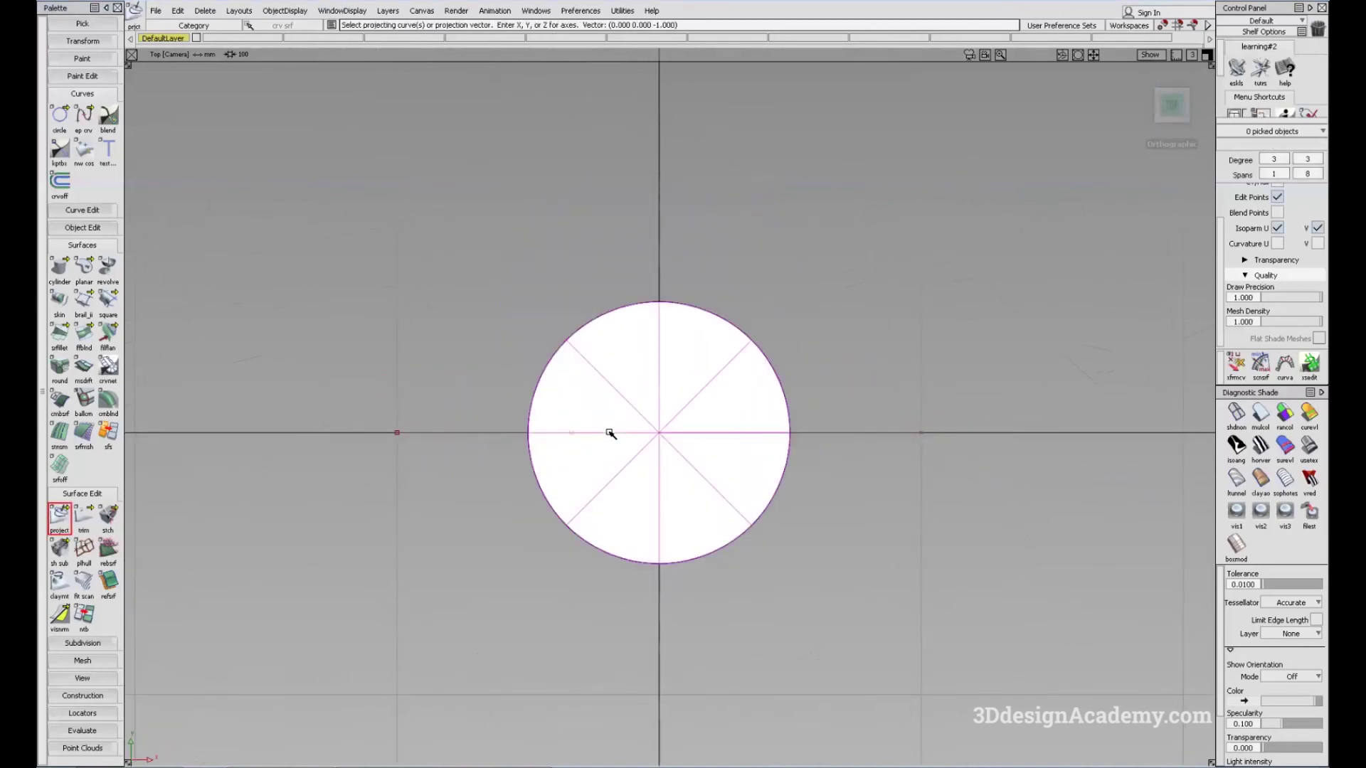
pyautogui.click(422, 431)
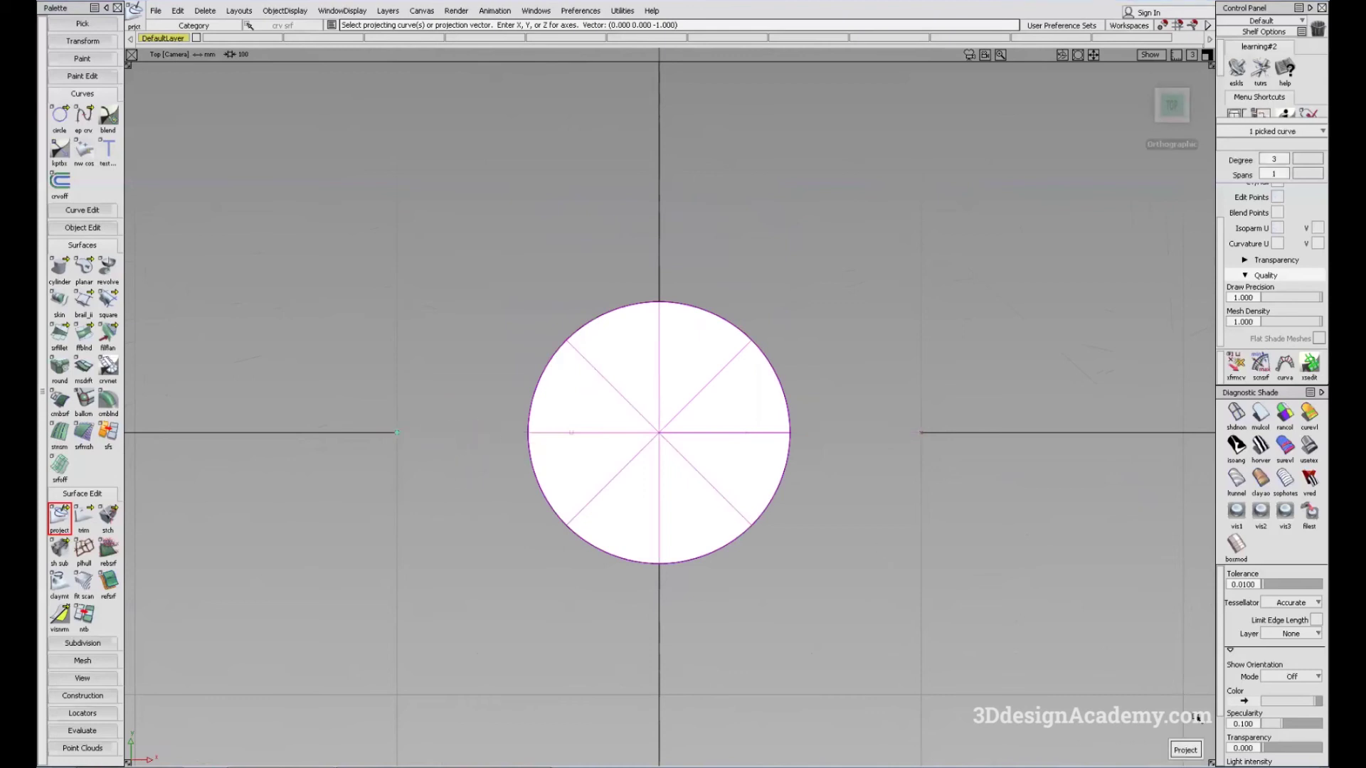
pyautogui.click(1185, 750)
pyautogui.press('F8')
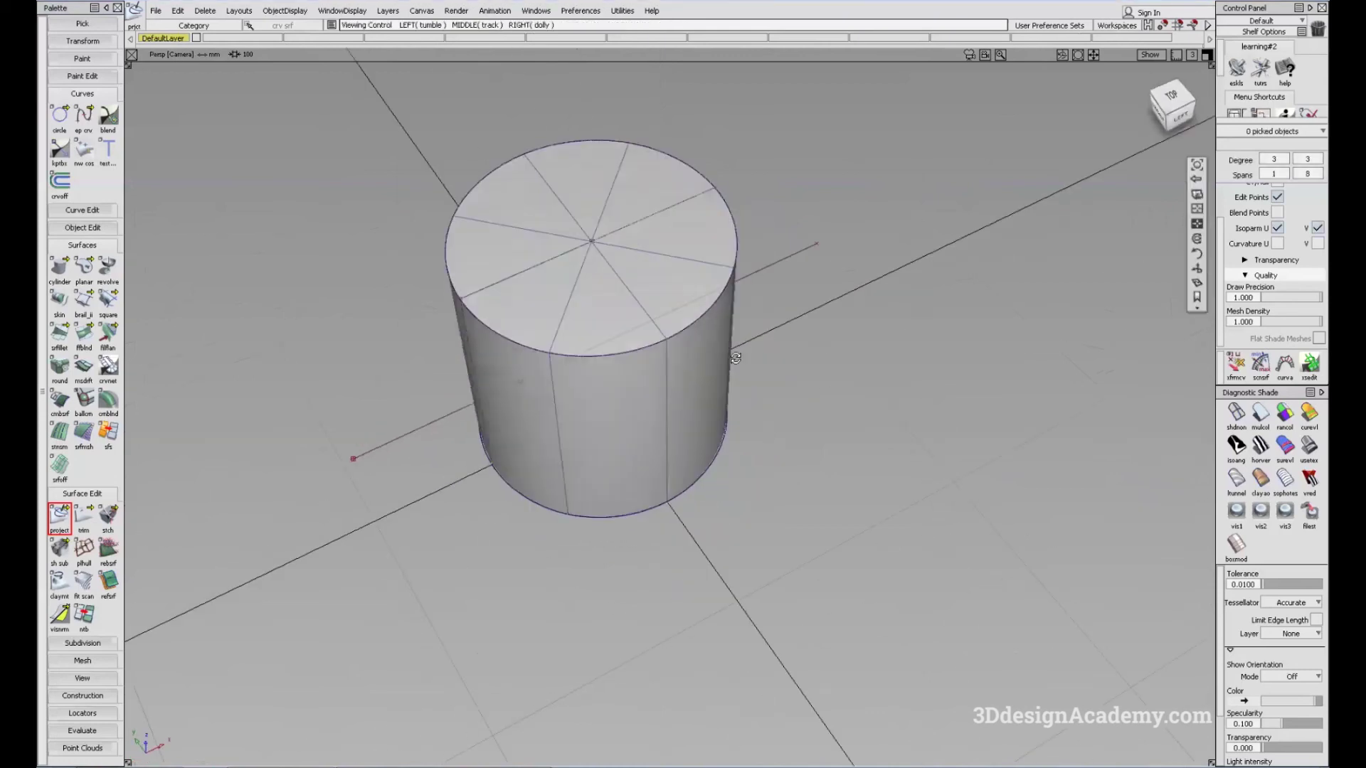
pyautogui.keyDown('alt'); pyautogui.keyDown('shift'); pyautogui.moveTo(698, 375); pyautogui.dragTo(669, 335); pyautogui.keyUp('shift'); pyautogui.keyUp('alt')
pyautogui.keyDown('ctrl'); pyautogui.keyDown('shift'); pyautogui.moveTo(482, 597); pyautogui.dragTo(439, 443); pyautogui.keyUp('shift'); pyautogui.keyUp('ctrl')
pyautogui.keyDown('ctrl'); pyautogui.keyDown('shift'); pyautogui.moveTo(689, 332); pyautogui.dragTo(387, 175); pyautogui.keyUp('shift'); pyautogui.keyUp('ctrl')
pyautogui.keyDown('ctrl'); pyautogui.keyDown('shift'); pyautogui.moveTo(511, 449); pyautogui.dragTo(501, 353); pyautogui.keyUp('shift'); pyautogui.keyUp('ctrl')
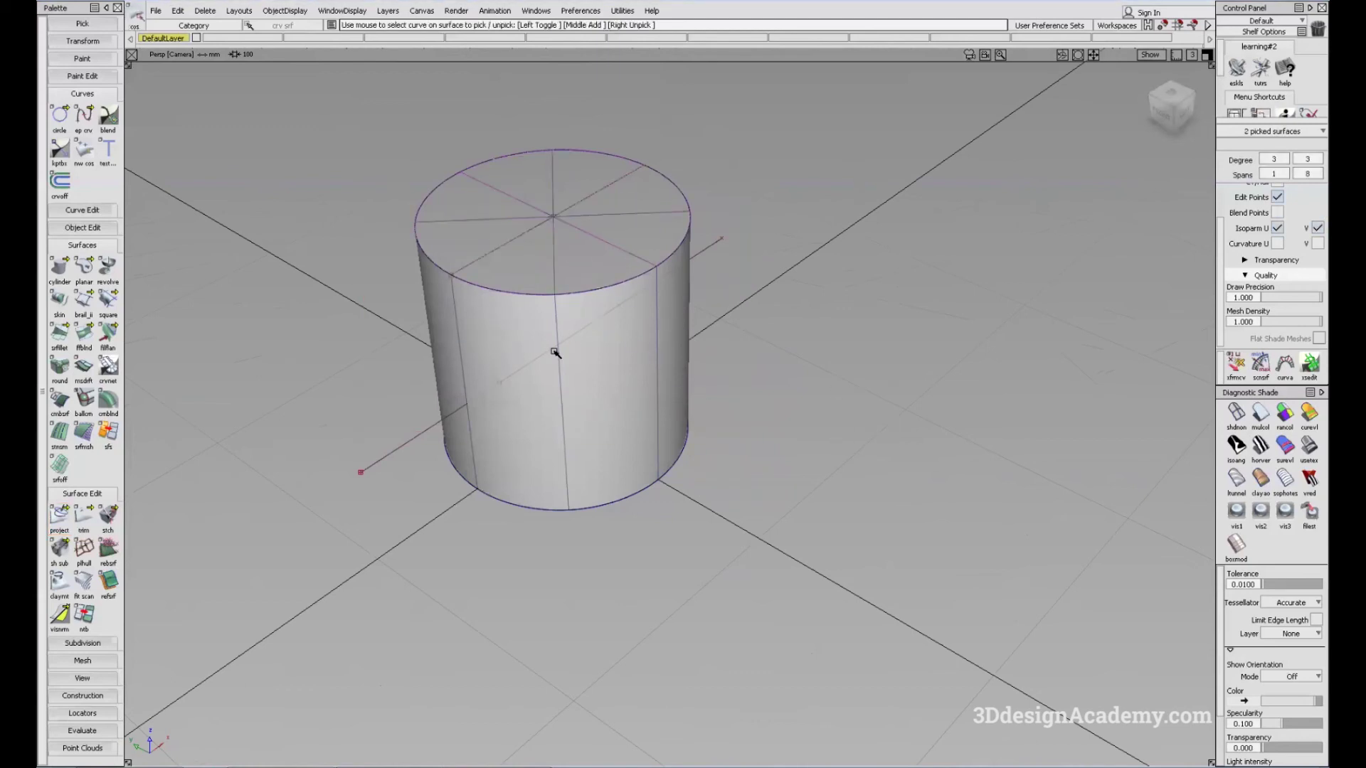
# Pick the cylinder's side surface and project the line onto it along the top view direction
pyautogui.click(455, 377)
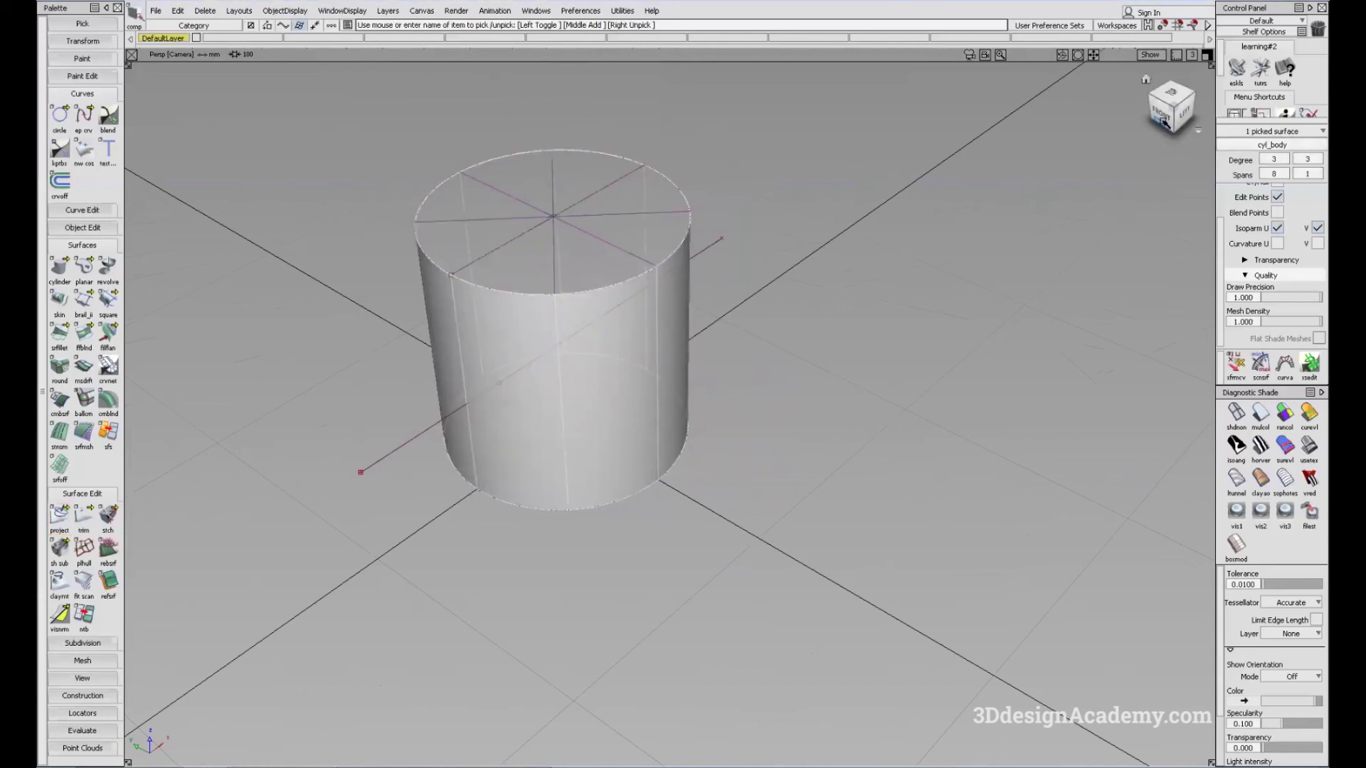
pyautogui.click(1172, 96)
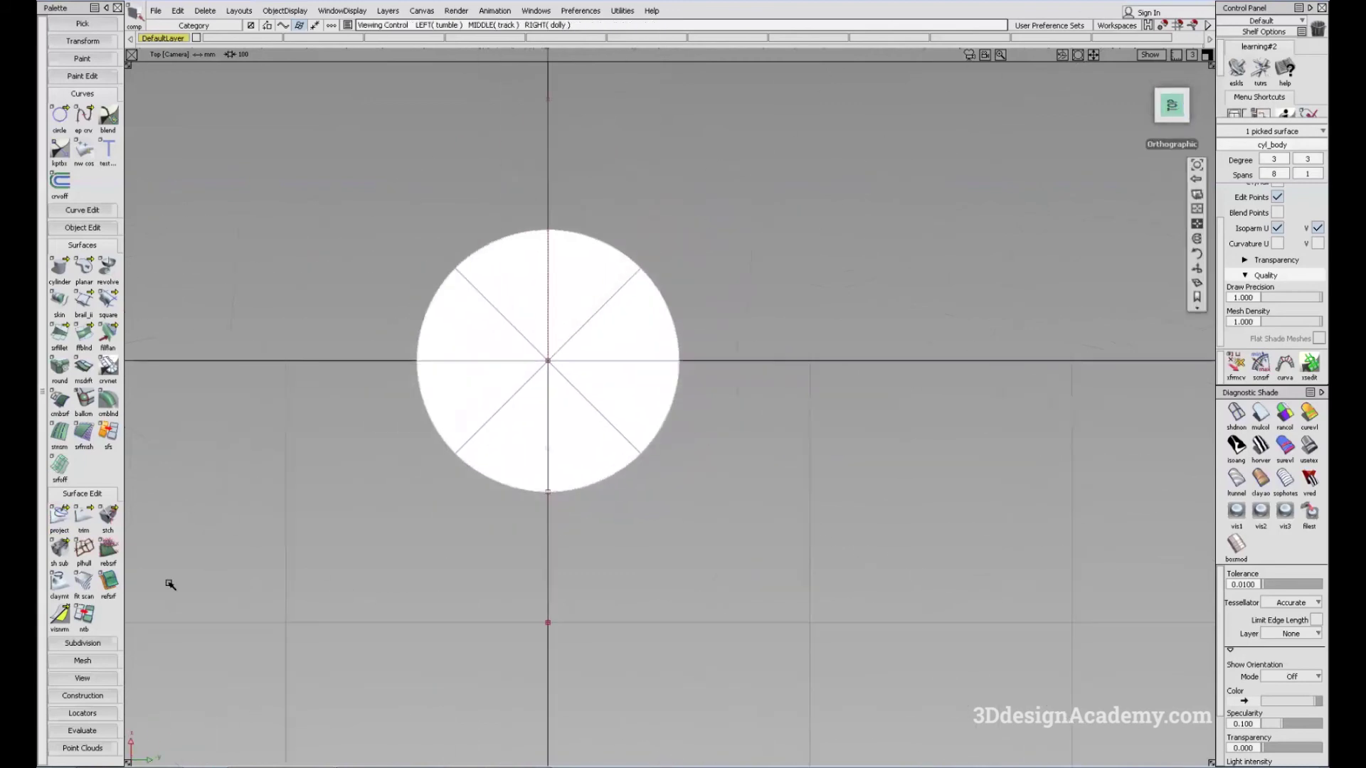
pyautogui.click(62, 517)
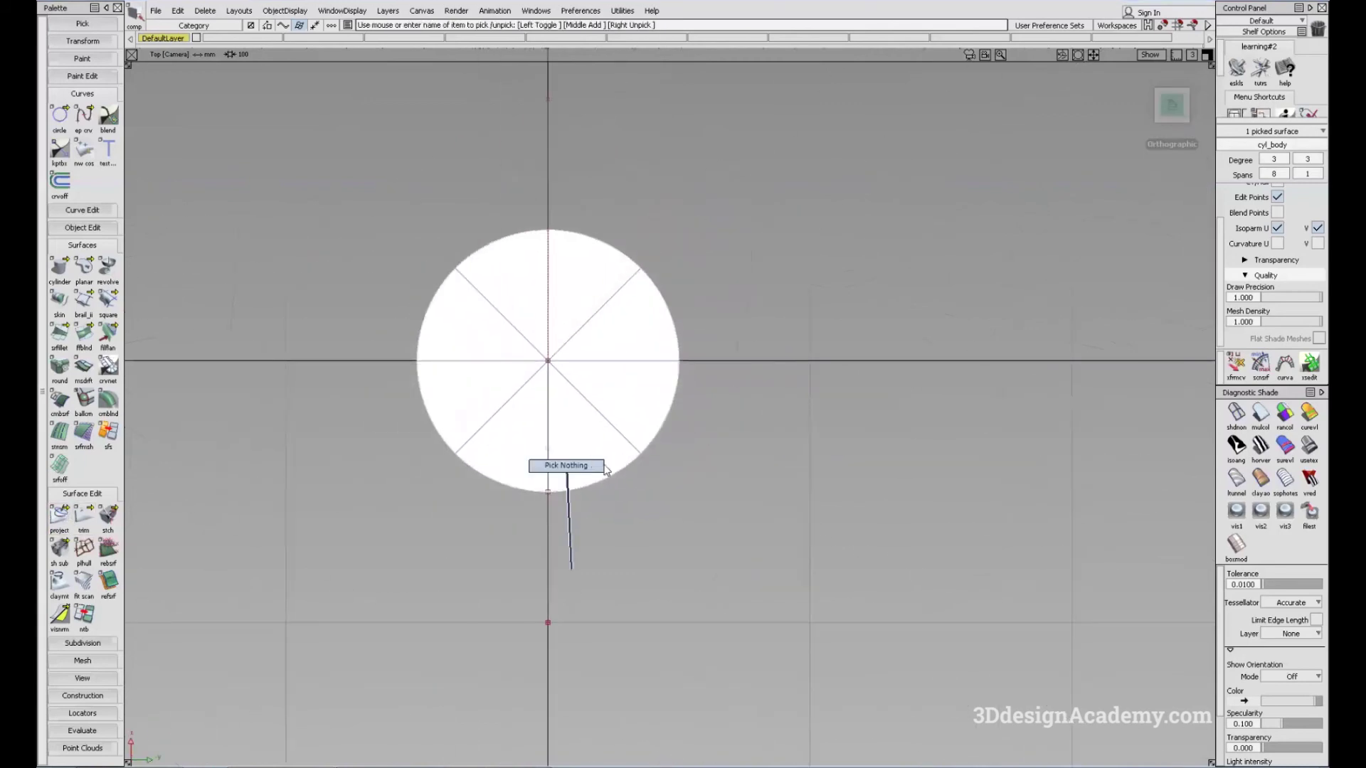
pyautogui.click(649, 454)
pyautogui.click(659, 432)
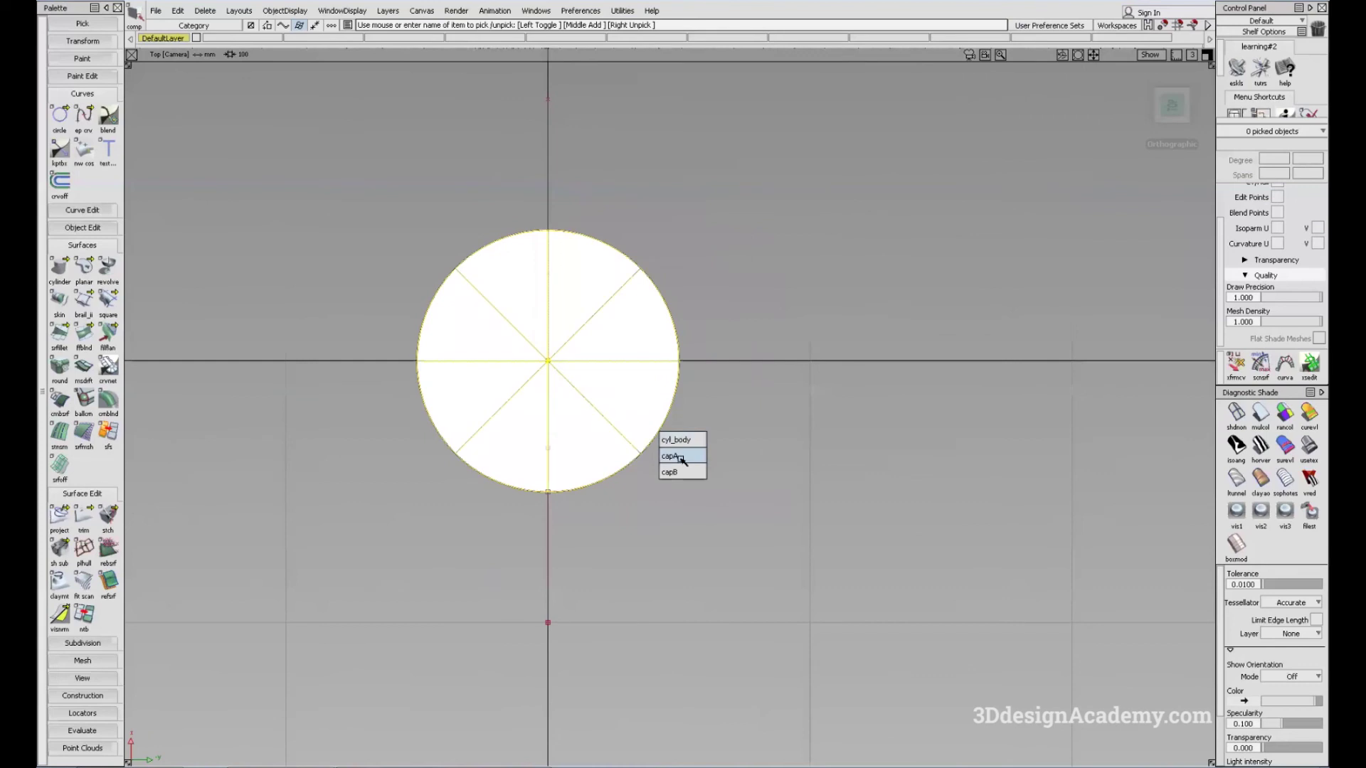
pyautogui.click(676, 451)
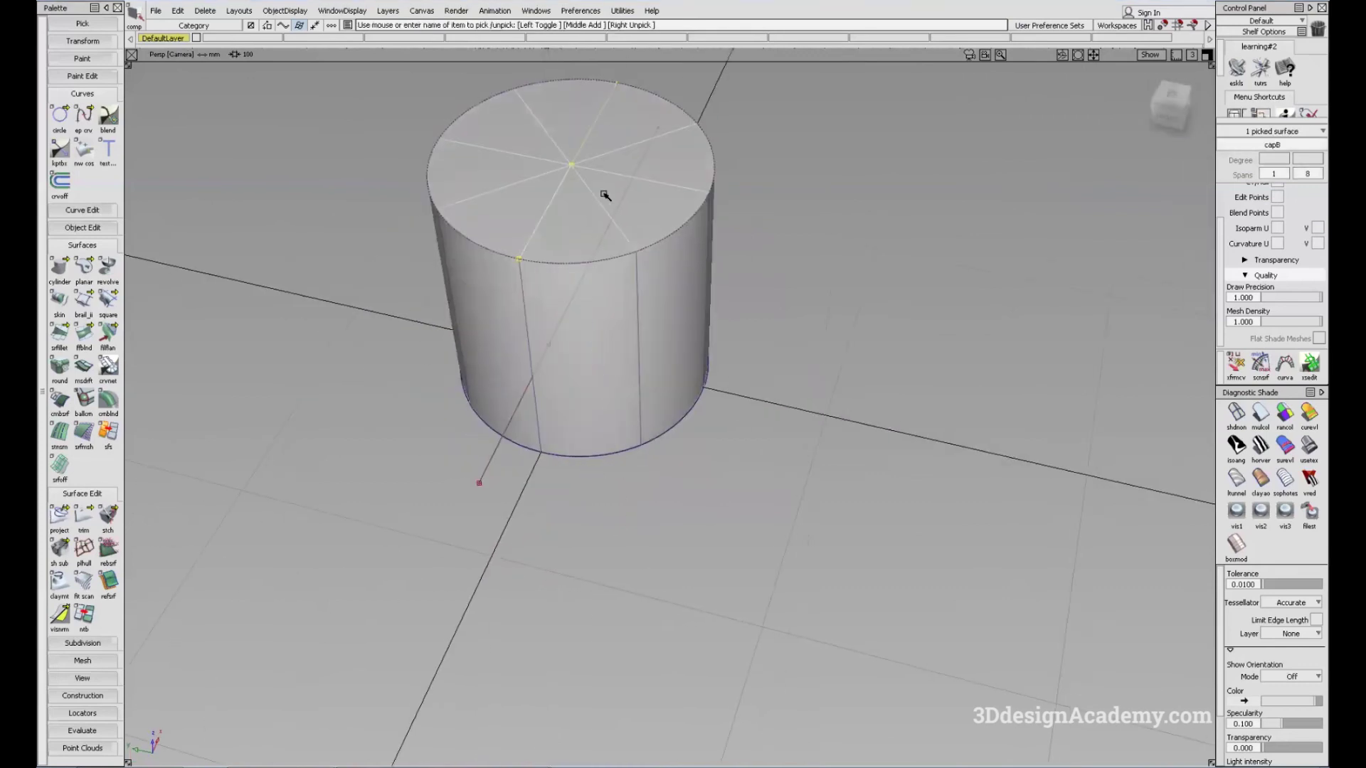
pyautogui.keyDown('ctrl'); pyautogui.keyDown('shift'); pyautogui.moveTo(604, 194); pyautogui.dragTo(881, 207); pyautogui.keyUp('shift'); pyautogui.keyUp('ctrl')
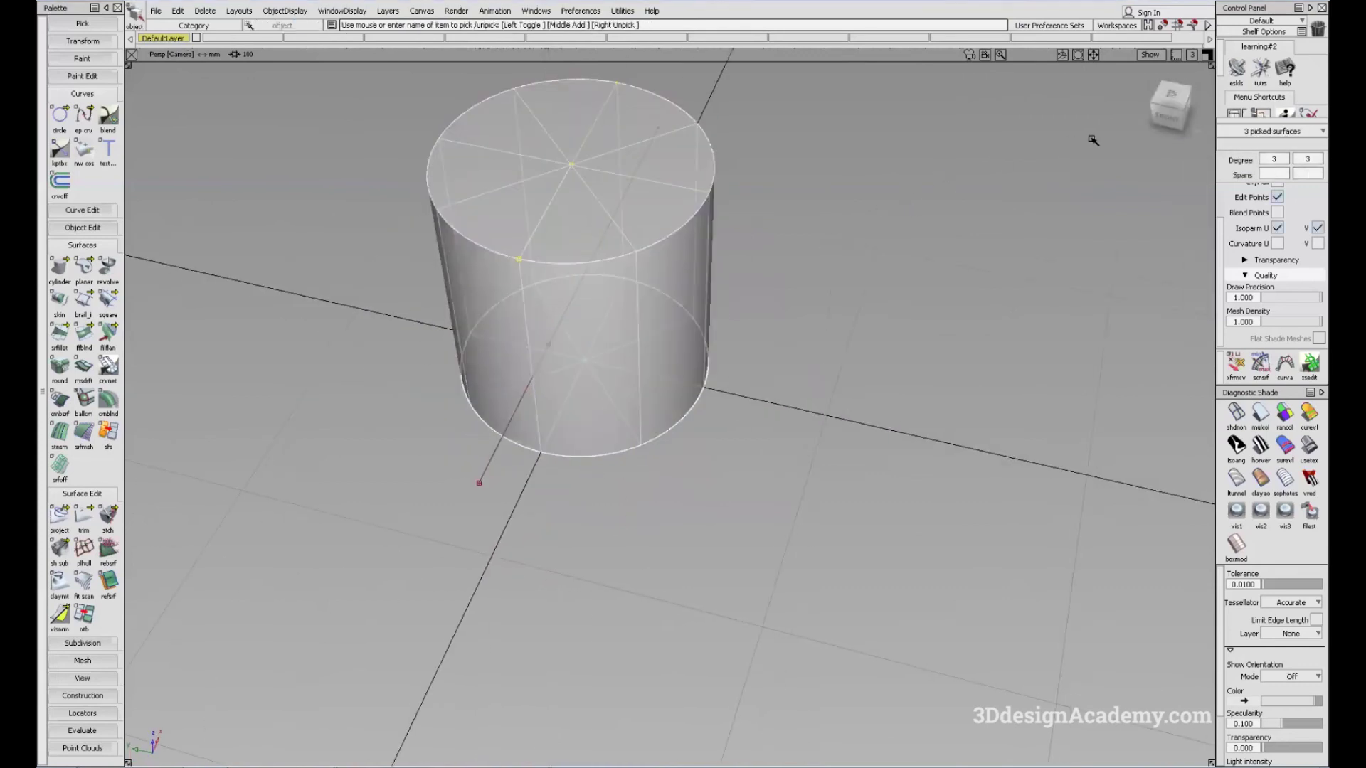
pyautogui.keyDown('ctrl'); pyautogui.keyDown('shift'); pyautogui.moveTo(661, 336); pyautogui.dragTo(646, 289); pyautogui.keyUp('shift'); pyautogui.keyUp('ctrl')
pyautogui.click(656, 283)
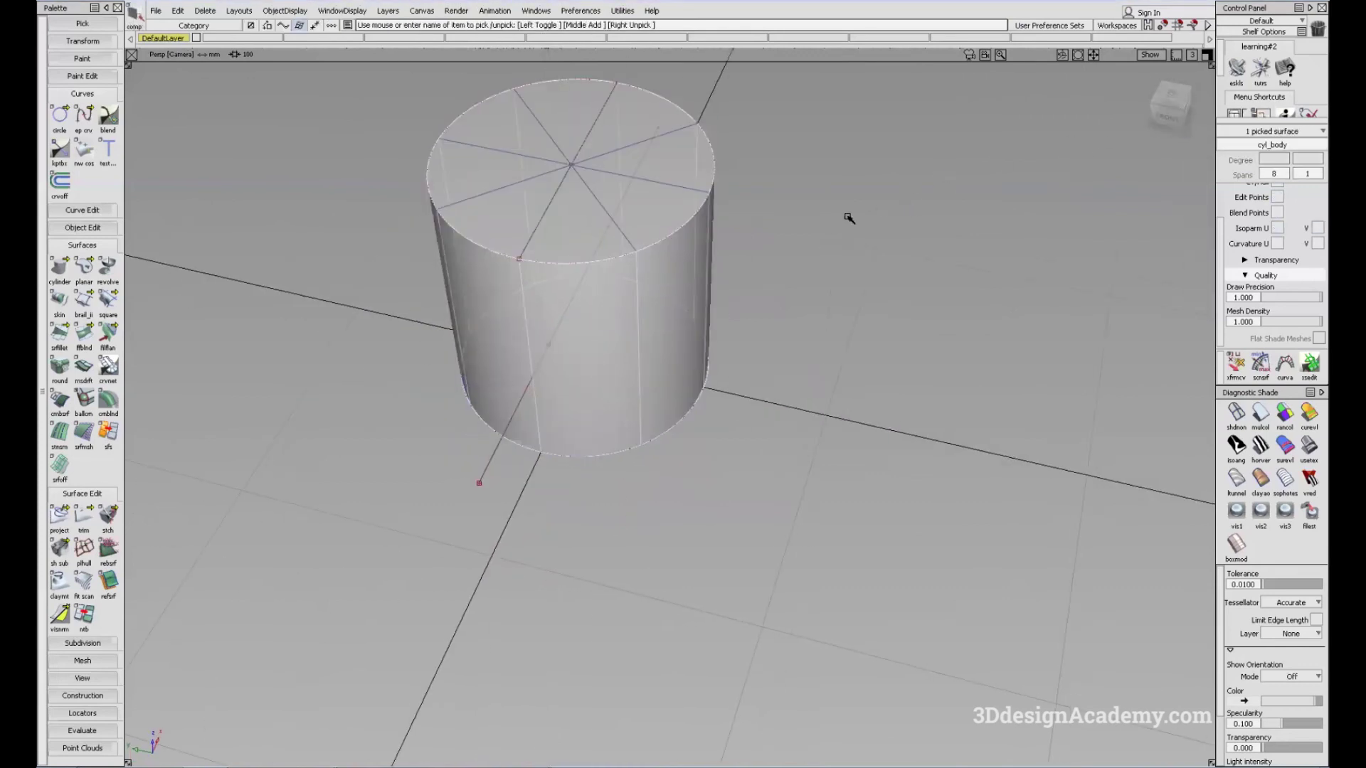
pyautogui.click(1170, 96)
pyautogui.click(57, 515)
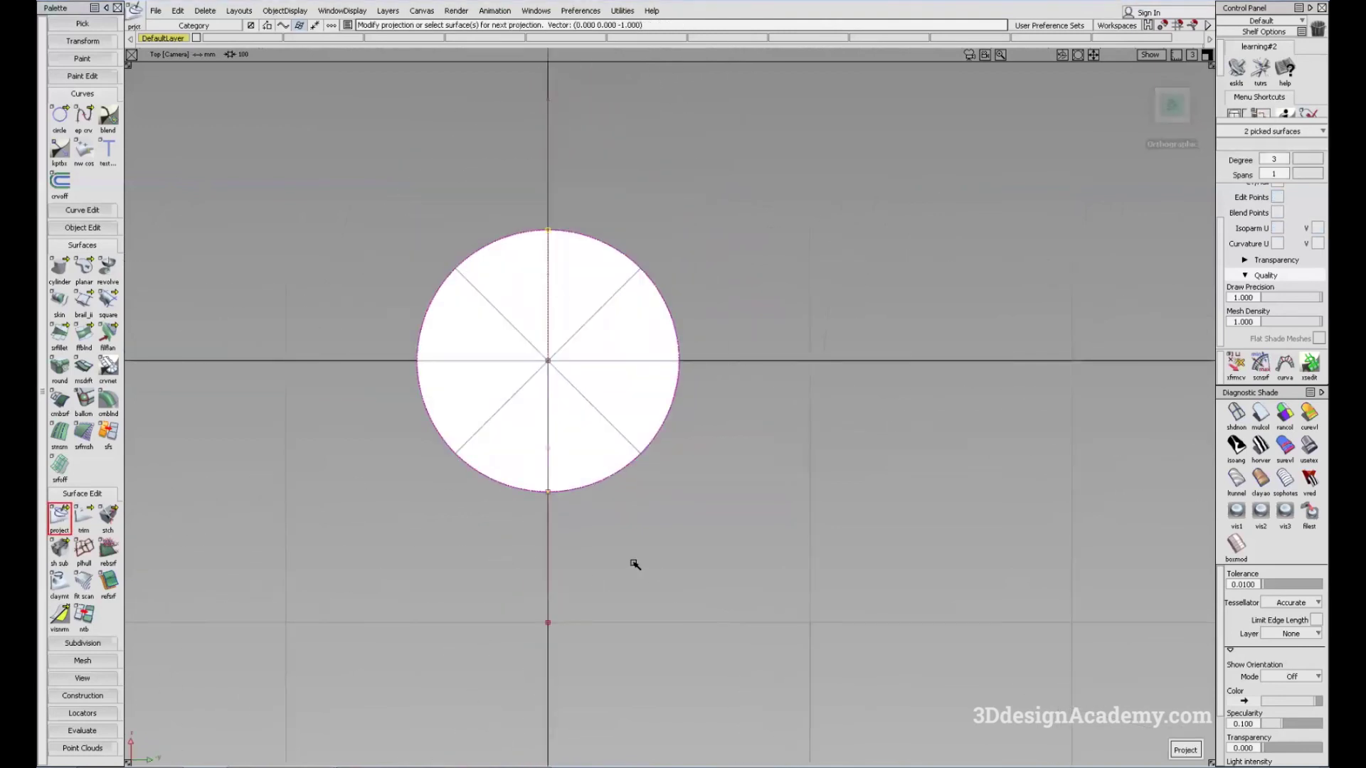
# Trim the cylinder's side surface along its projected curves, keeping only the half on one side of the line
pyautogui.keyDown('alt'); pyautogui.keyDown('shift'); pyautogui.moveTo(741, 601); pyautogui.dragTo(472, 420); pyautogui.keyUp('shift'); pyautogui.keyUp('alt')
pyautogui.click(95, 509)
pyautogui.click(662, 353)
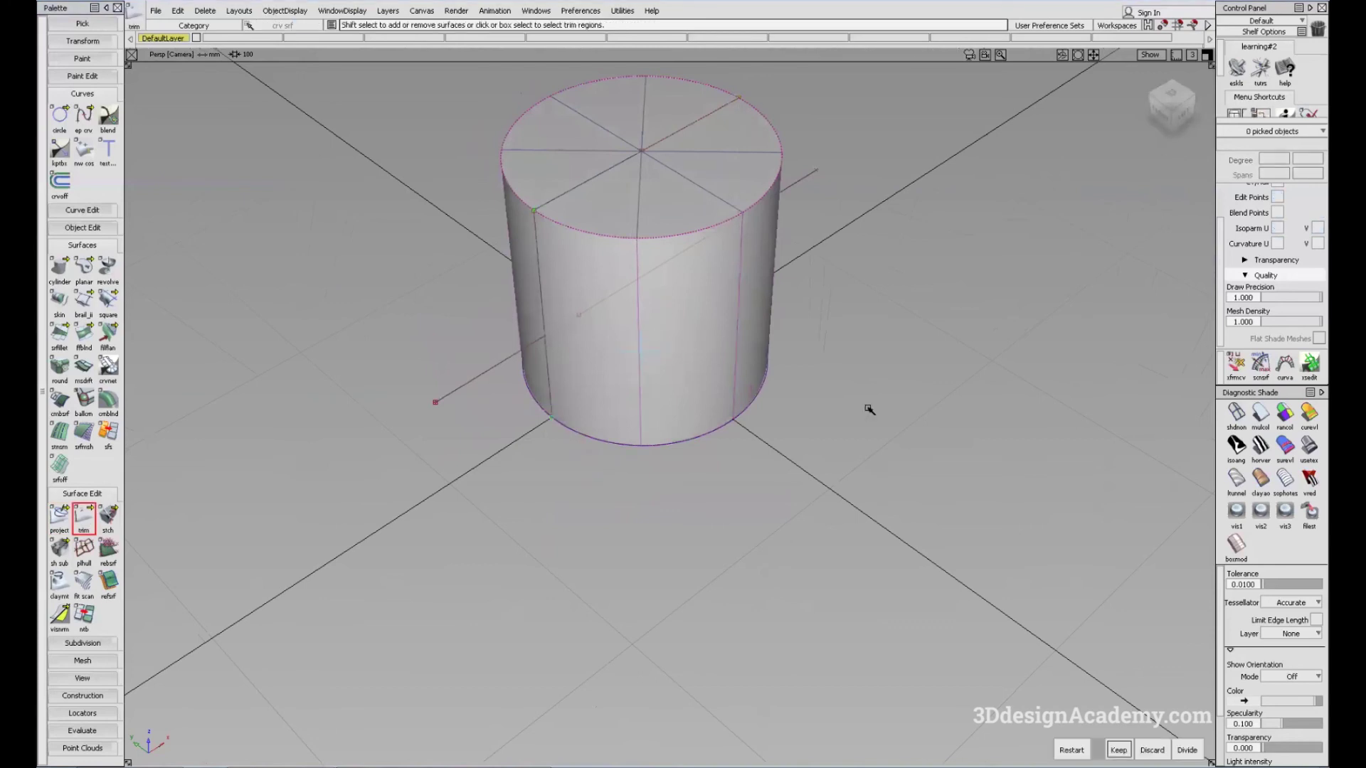
pyautogui.click(1111, 751)
# Trim the top cap along its projected curve, keeping the half that matches the trimmed side surface
pyautogui.click(681, 187)
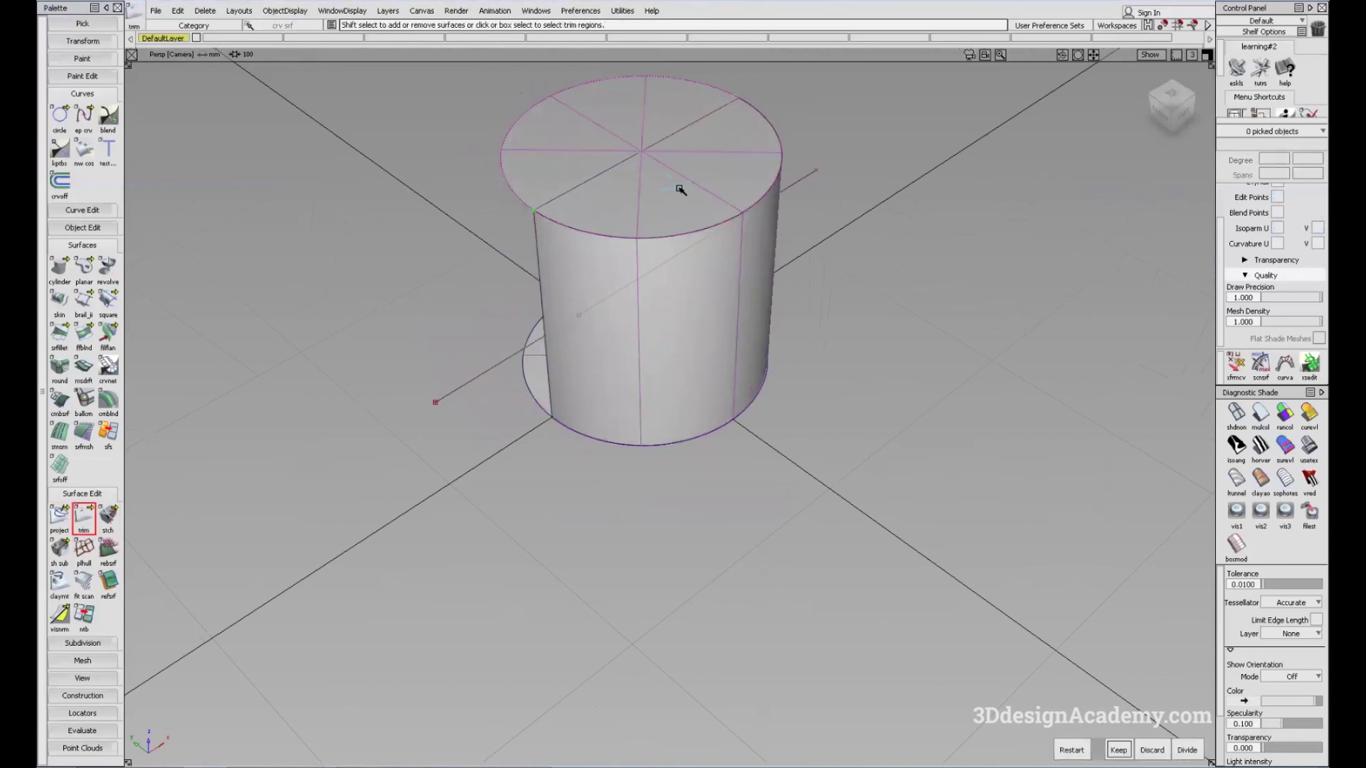
pyautogui.press('space')
pyautogui.keyDown('alt'); pyautogui.keyDown('shift'); pyautogui.moveTo(235, 321); pyautogui.dragTo(638, 401); pyautogui.keyUp('shift'); pyautogui.keyUp('alt')
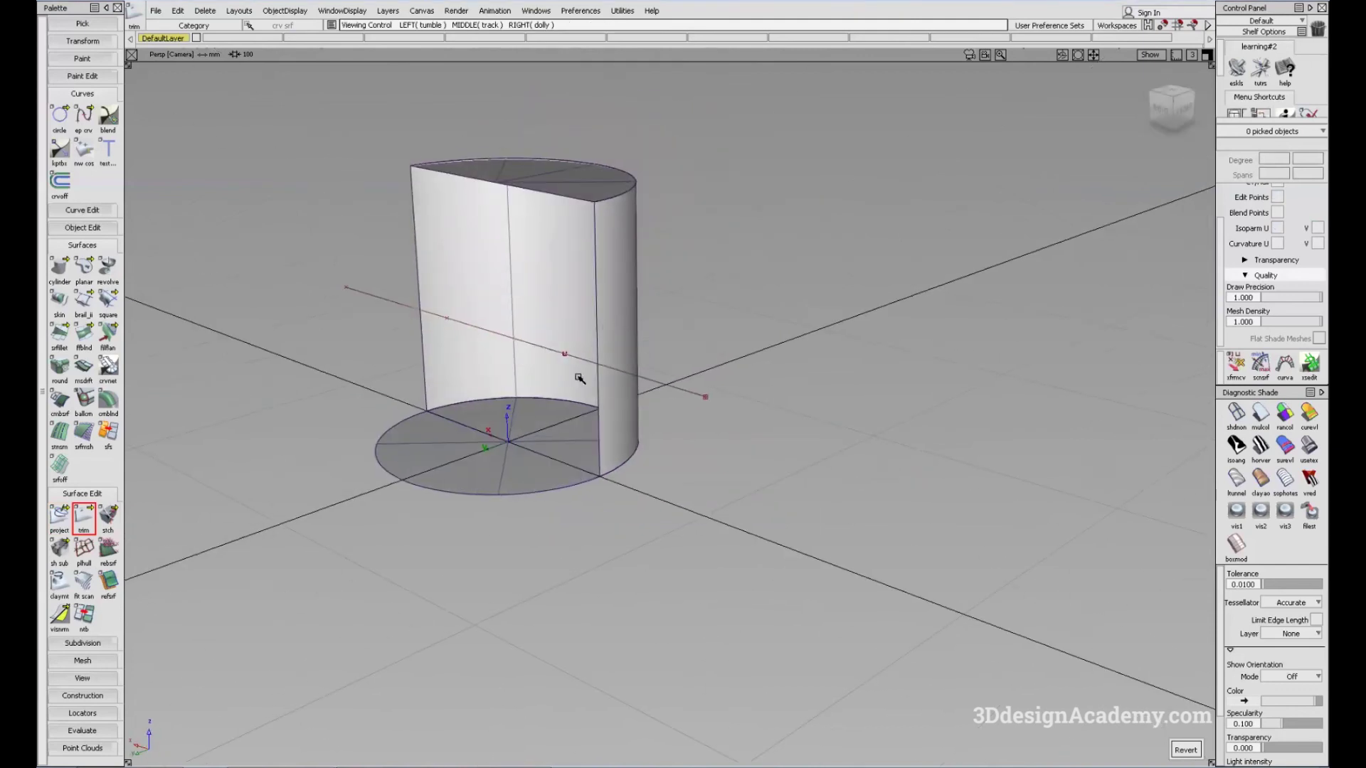
pyautogui.keyDown('alt'); pyautogui.keyDown('shift'); pyautogui.moveTo(820, 256); pyautogui.dragTo(644, 295); pyautogui.keyUp('shift'); pyautogui.keyUp('alt')
pyautogui.keyDown('ctrl'); pyautogui.keyDown('shift'); pyautogui.moveTo(644, 277); pyautogui.dragTo(646, 330); pyautogui.keyUp('shift'); pyautogui.keyUp('ctrl')
pyautogui.keyDown('alt'); pyautogui.keyDown('shift'); pyautogui.moveTo(683, 335); pyautogui.dragTo(738, 334); pyautogui.keyUp('shift'); pyautogui.keyUp('alt')
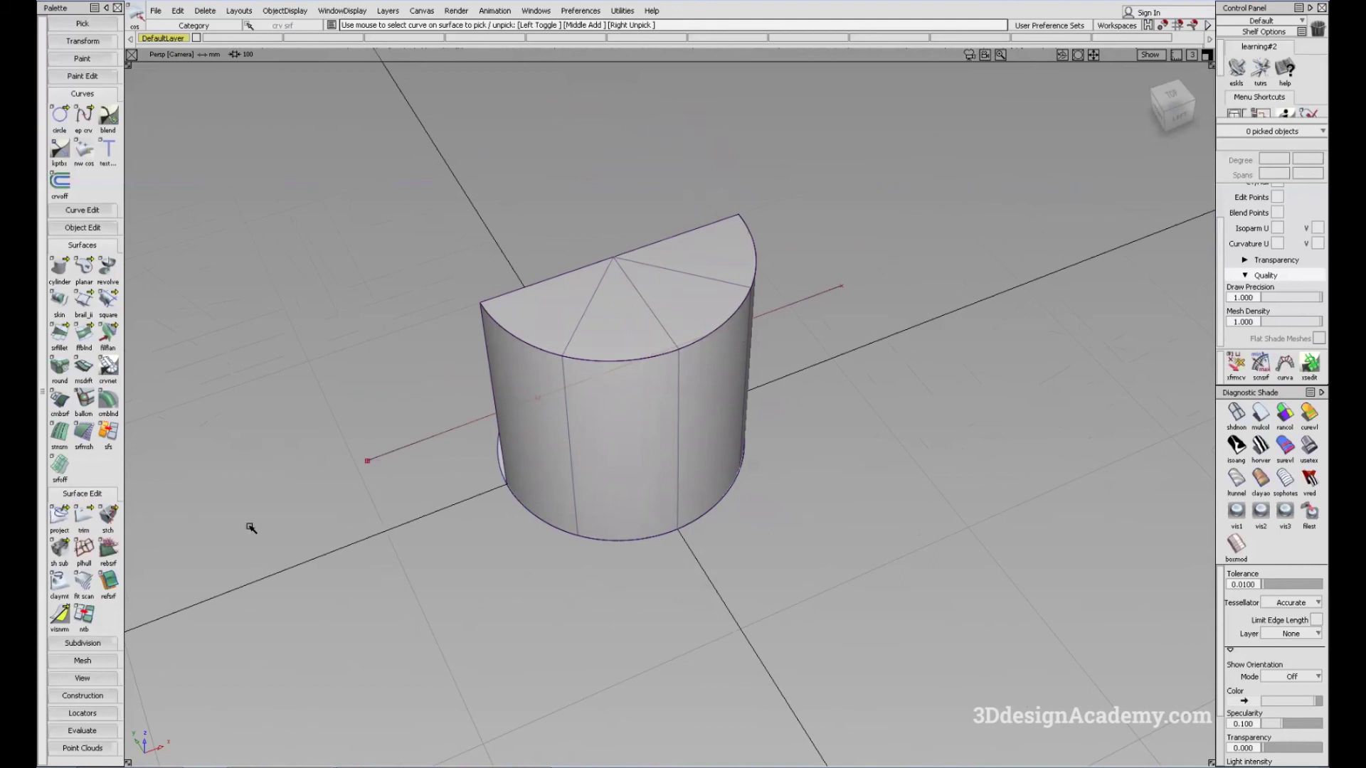
# Open the Project tool's options and enlarge the window to show the vector options, leaving nothing picked
pyautogui.click(64, 509)
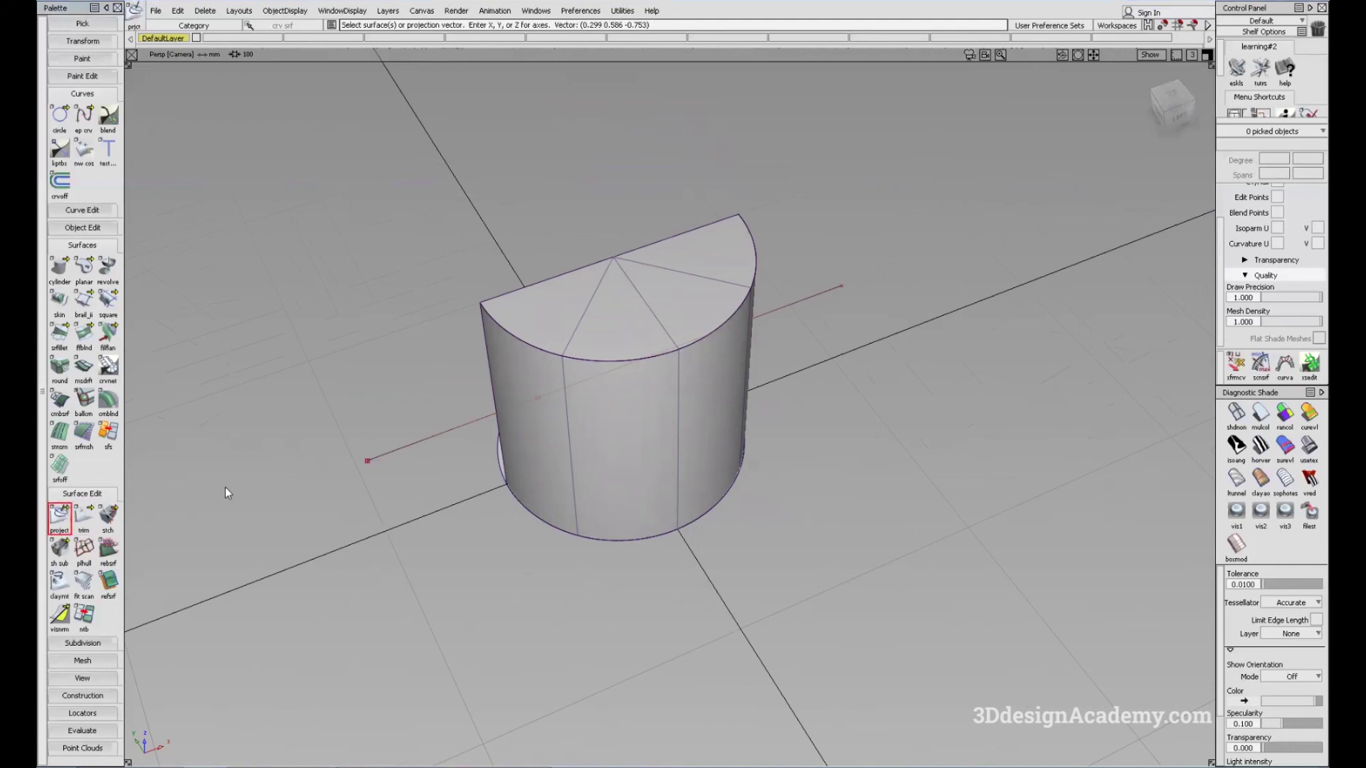
pyautogui.doubleClick(57, 518)
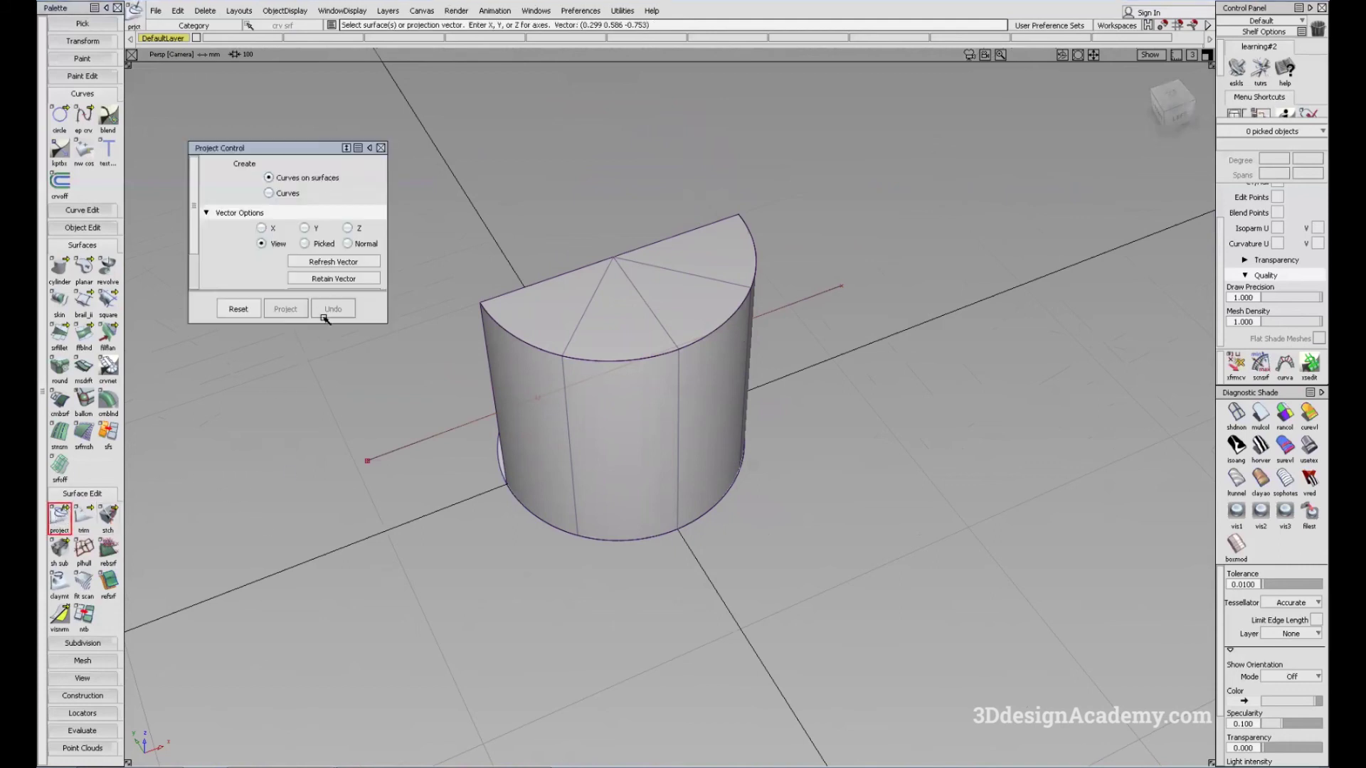
pyautogui.moveTo(318, 323); pyautogui.dragTo(320, 358)
pyautogui.keyDown('alt'); pyautogui.keyDown('shift'); pyautogui.moveTo(467, 500); pyautogui.dragTo(526, 440); pyautogui.keyUp('shift'); pyautogui.keyUp('alt')
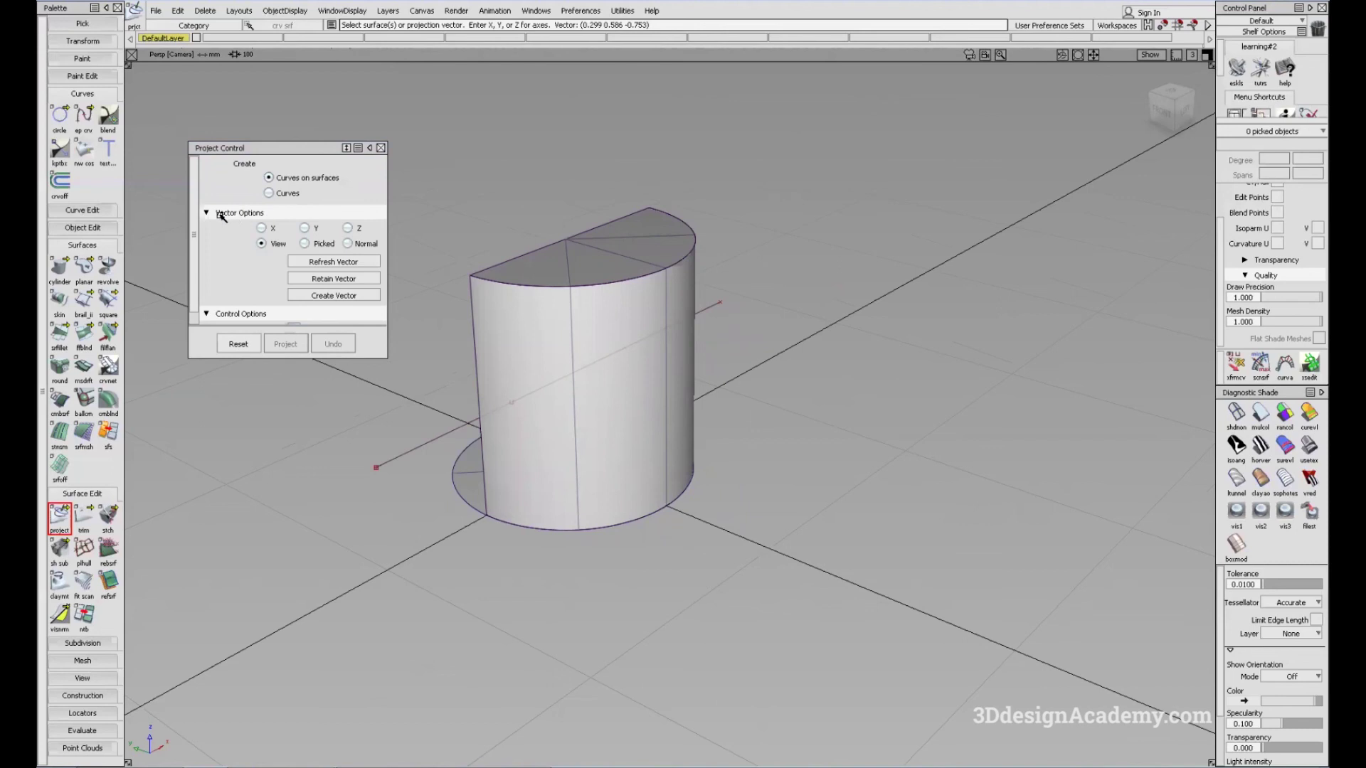
pyautogui.keyDown('alt'); pyautogui.keyDown('shift'); pyautogui.moveTo(562, 384); pyautogui.dragTo(954, 274); pyautogui.keyUp('shift'); pyautogui.keyUp('alt')
pyautogui.keyDown('alt'); pyautogui.keyDown('shift'); pyautogui.moveTo(636, 410); pyautogui.dragTo(744, 384); pyautogui.keyUp('shift'); pyautogui.keyUp('alt')
pyautogui.keyDown('ctrl'); pyautogui.keyDown('shift'); pyautogui.moveTo(766, 474); pyautogui.dragTo(750, 350); pyautogui.keyUp('shift'); pyautogui.keyUp('ctrl')
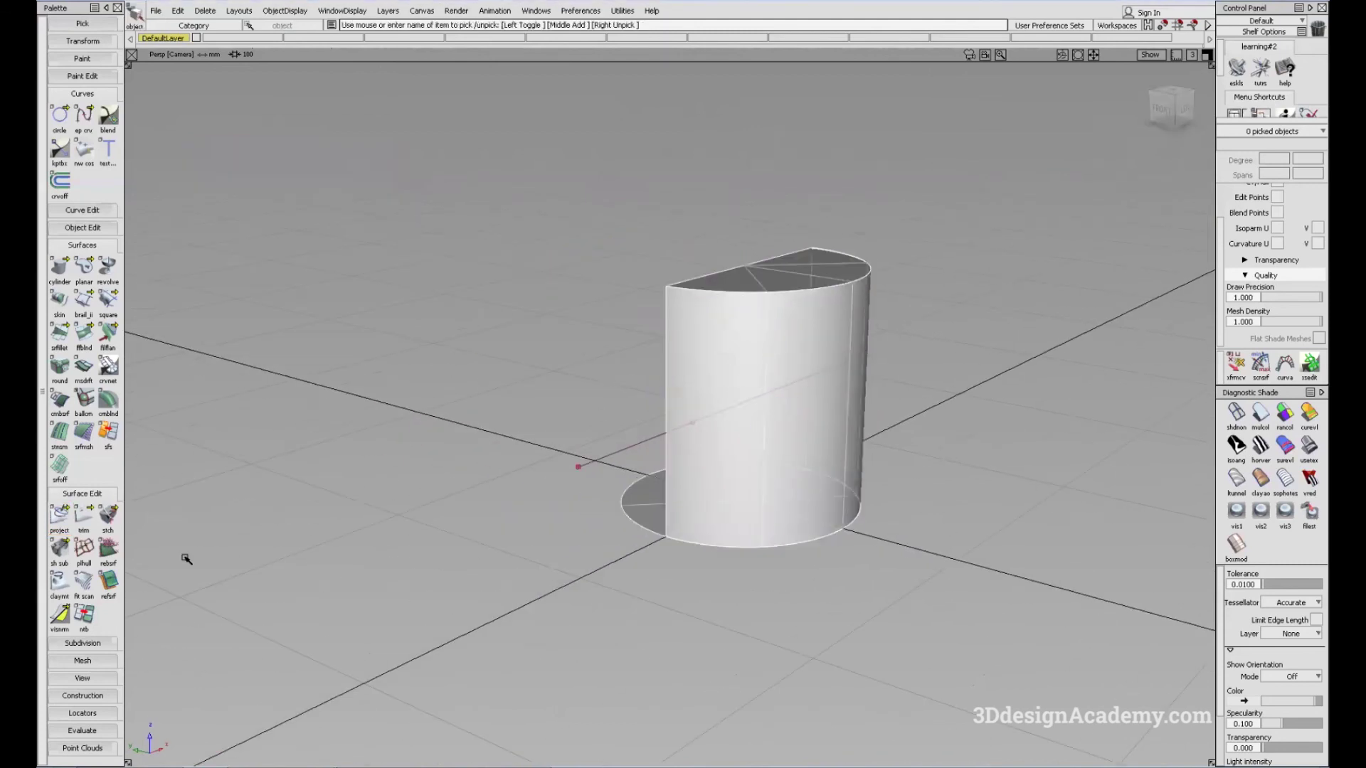
# Project the line onto the half-cylinder's side surface along the Y vector as a curve on surface, and close the project options
pyautogui.click(60, 518)
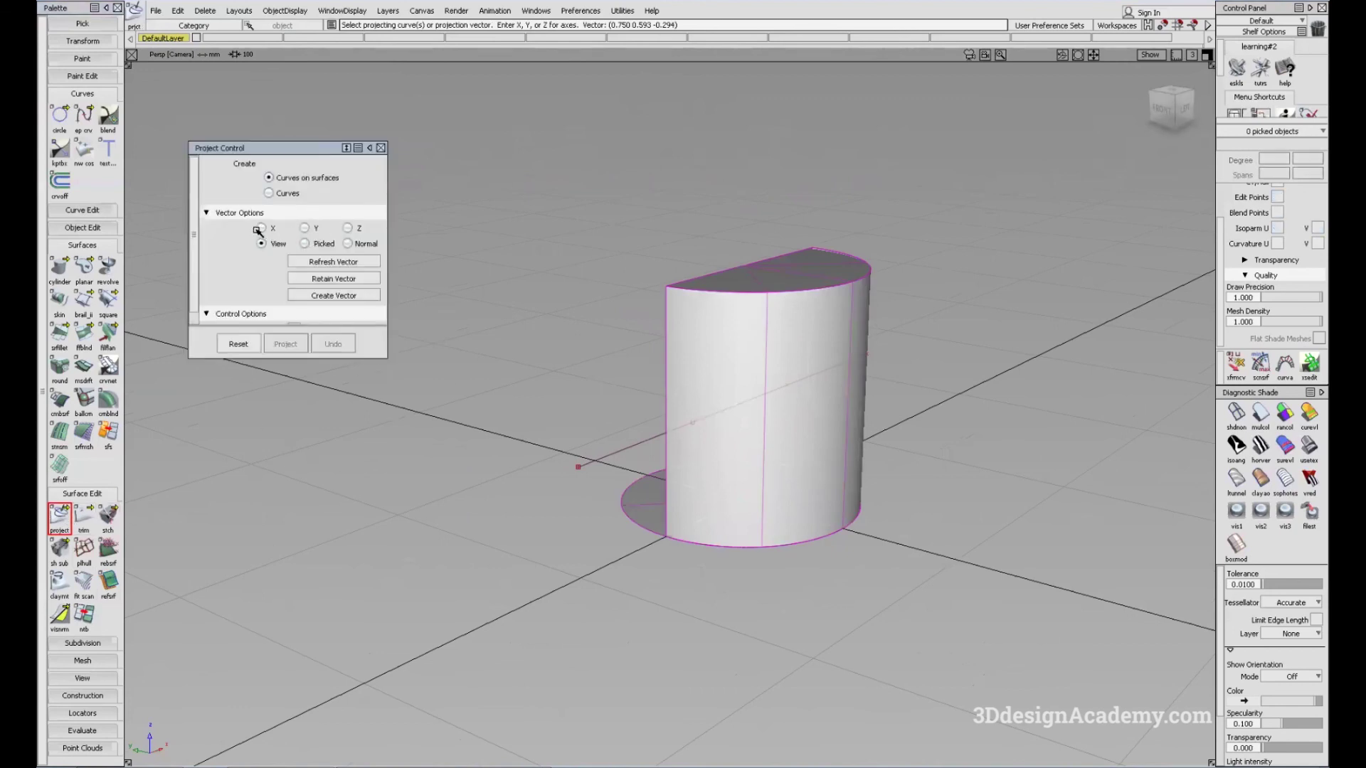
pyautogui.click(306, 228)
pyautogui.click(633, 461)
pyautogui.click(1184, 749)
pyautogui.click(789, 452)
pyautogui.keyDown('alt'); pyautogui.keyDown('shift'); pyautogui.moveTo(799, 451); pyautogui.dragTo(772, 392); pyautogui.keyUp('shift'); pyautogui.keyUp('alt')
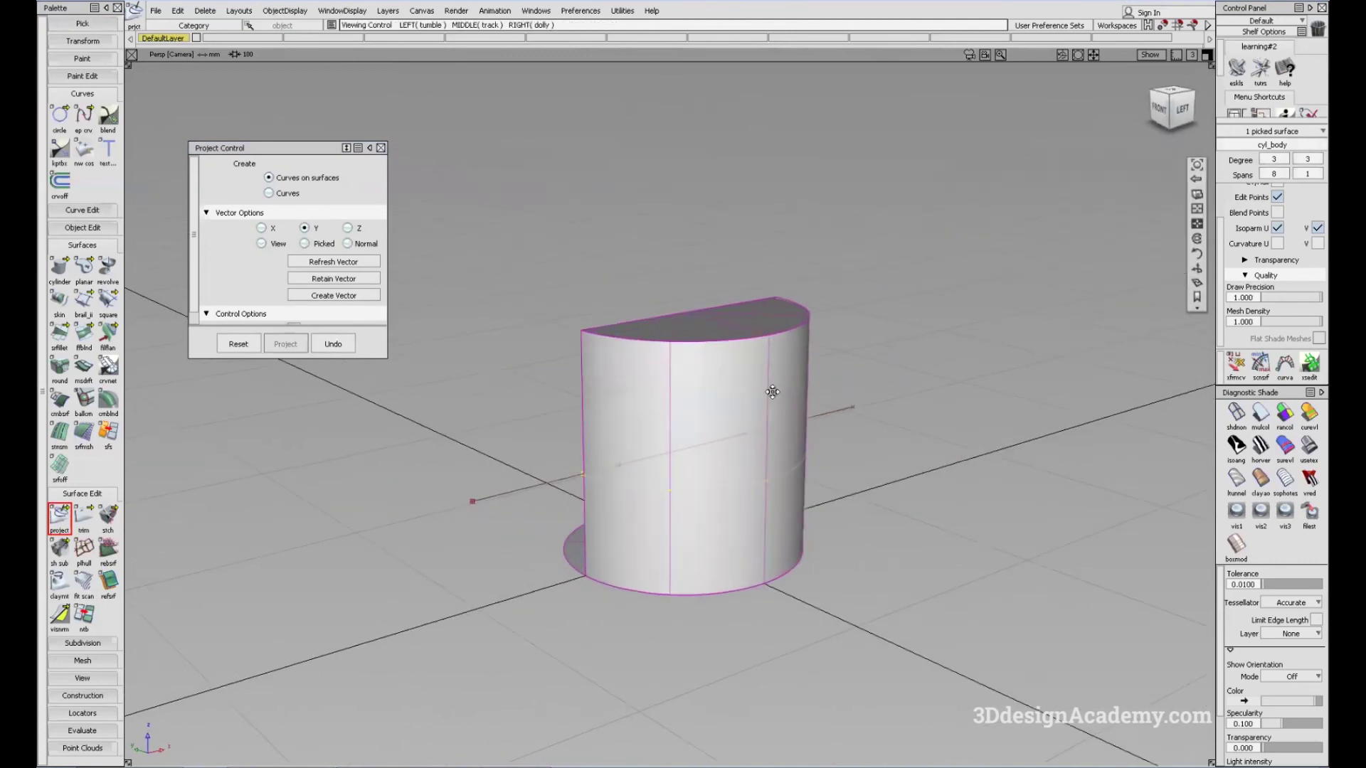
pyautogui.keyDown('alt'); pyautogui.keyDown('shift'); pyautogui.moveTo(772, 392); pyautogui.dragTo(759, 403, button='middle'); pyautogui.keyUp('shift'); pyautogui.keyUp('alt')
pyautogui.keyDown('alt'); pyautogui.keyDown('shift'); pyautogui.moveTo(687, 470); pyautogui.dragTo(711, 442); pyautogui.keyUp('shift'); pyautogui.keyUp('alt')
pyautogui.keyDown('ctrl'); pyautogui.keyDown('shift'); pyautogui.moveTo(772, 581); pyautogui.dragTo(737, 445); pyautogui.keyUp('shift'); pyautogui.keyUp('ctrl')
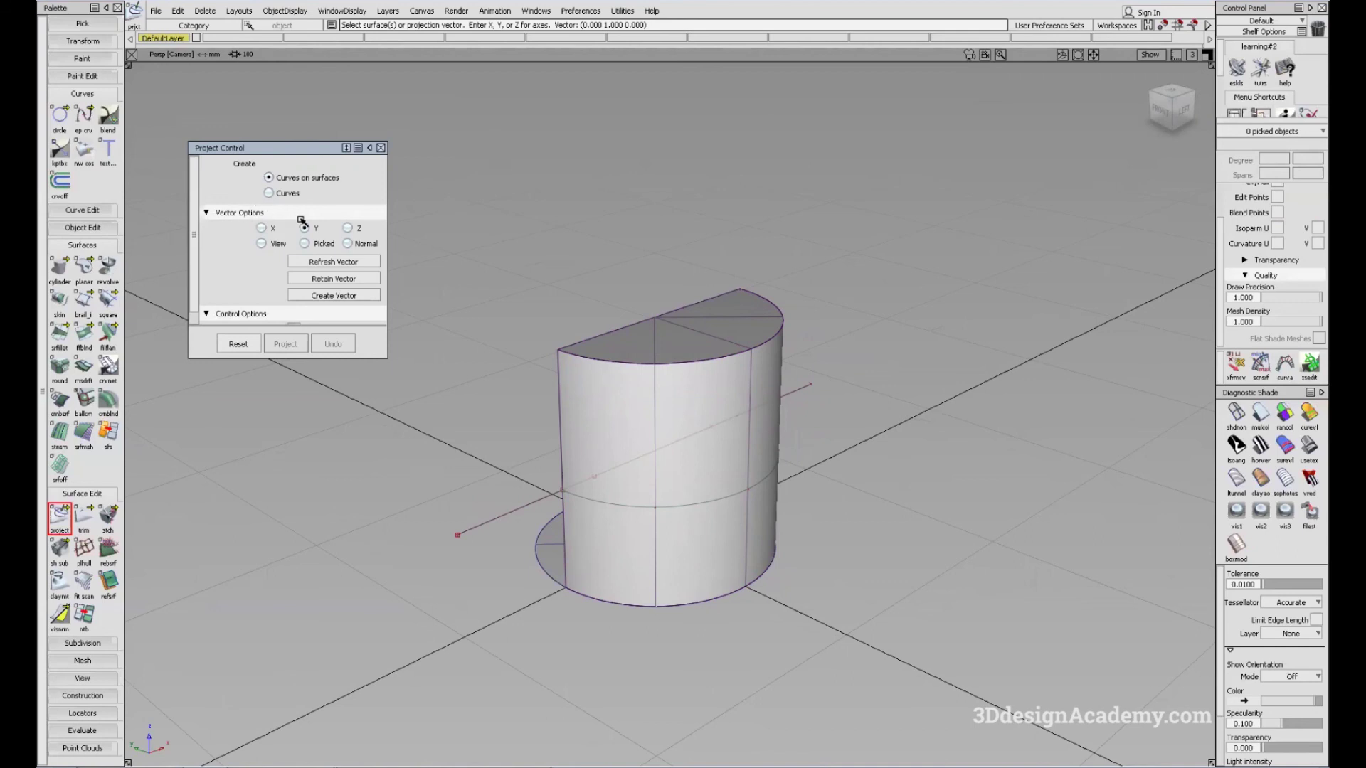
pyautogui.click(382, 148)
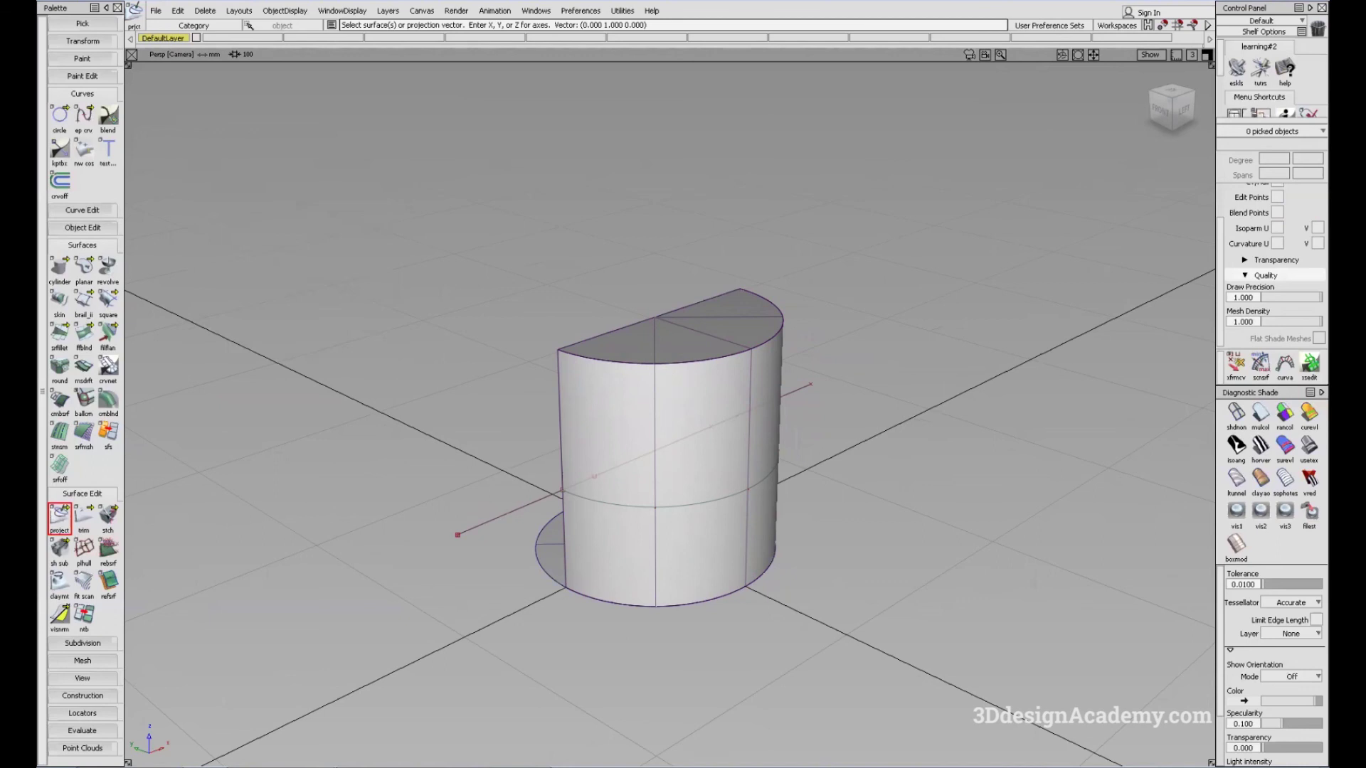